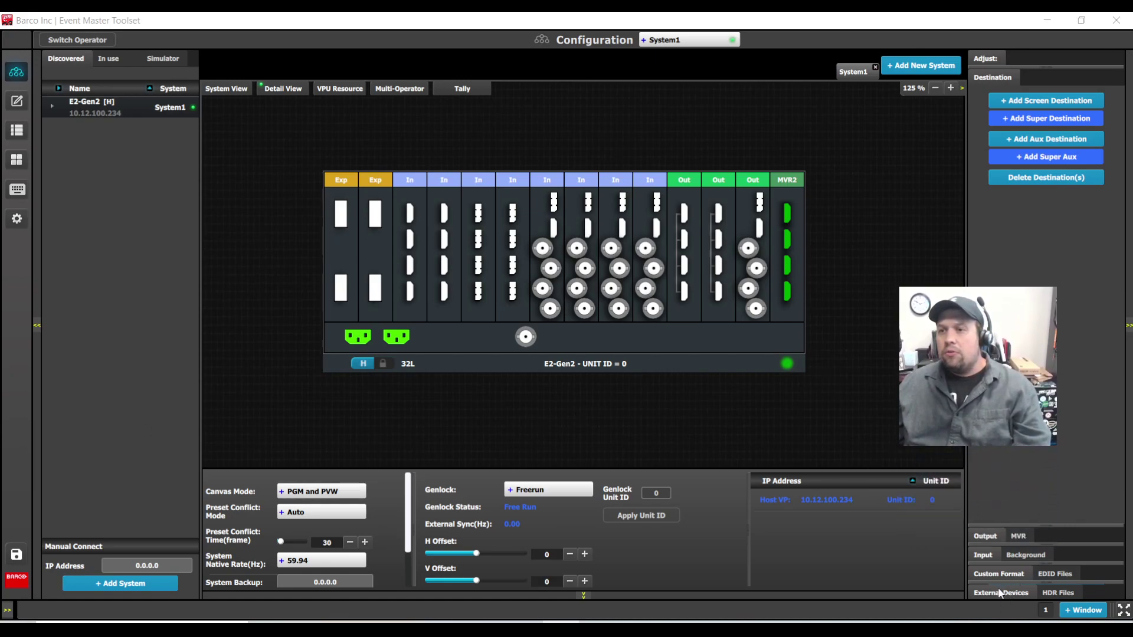
# Step: Add a Barco projector as an external device and rename it "Barco UDX"
pyautogui.click(1000, 592)
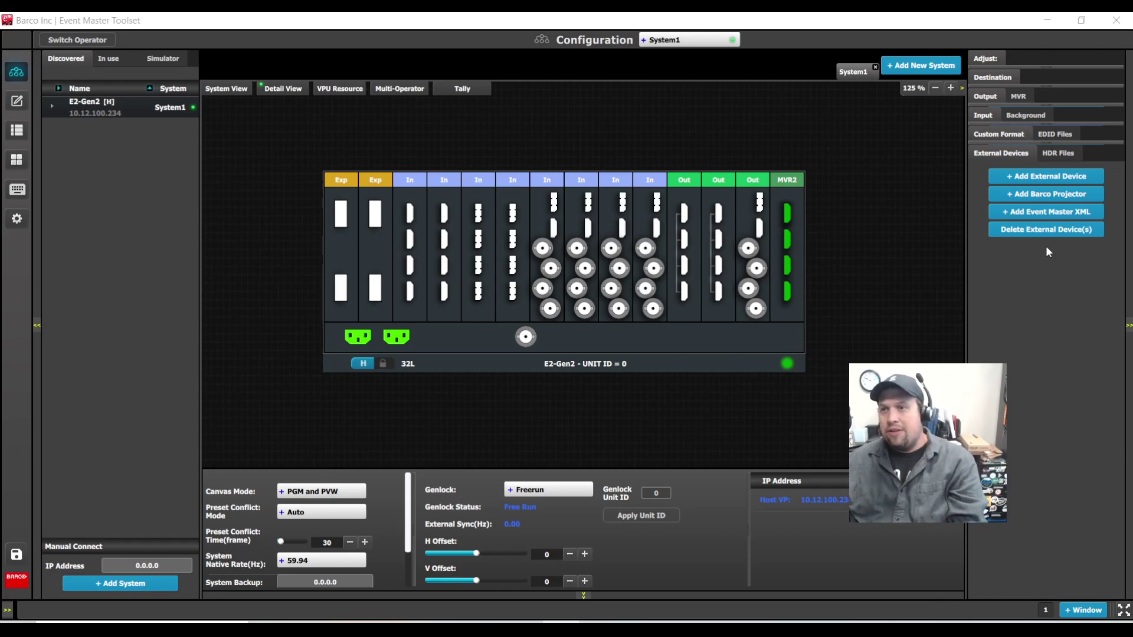
pyautogui.click(1025, 194)
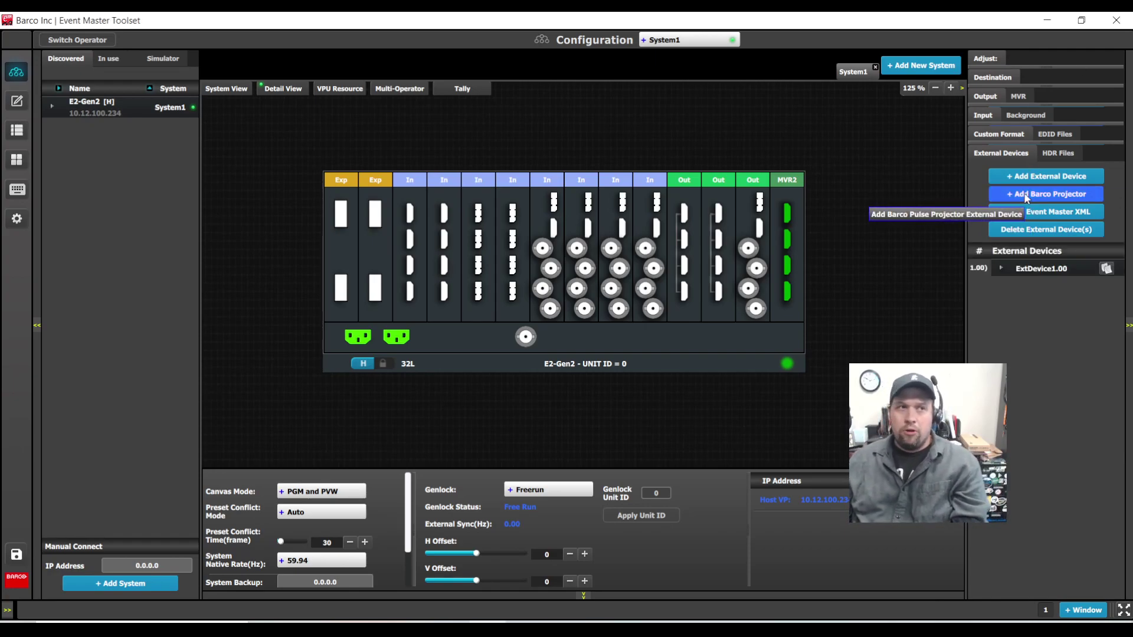
pyautogui.click(1040, 270)
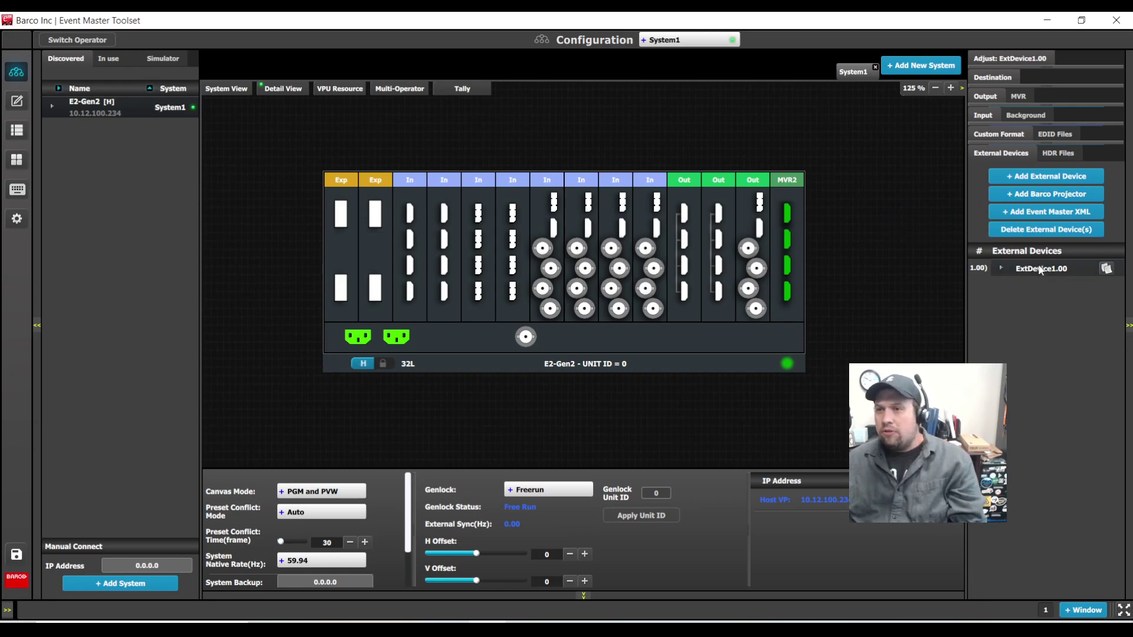
pyautogui.doubleClick(1047, 270)
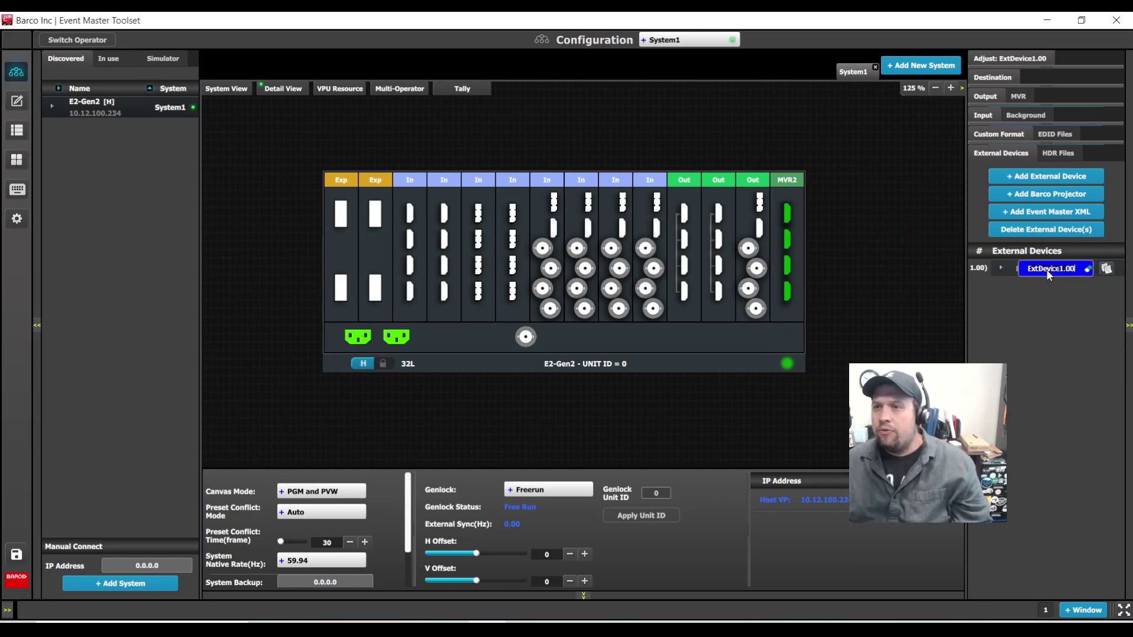
pyautogui.write('Bac')
pyautogui.press('BackSpace')
pyautogui.write('r')
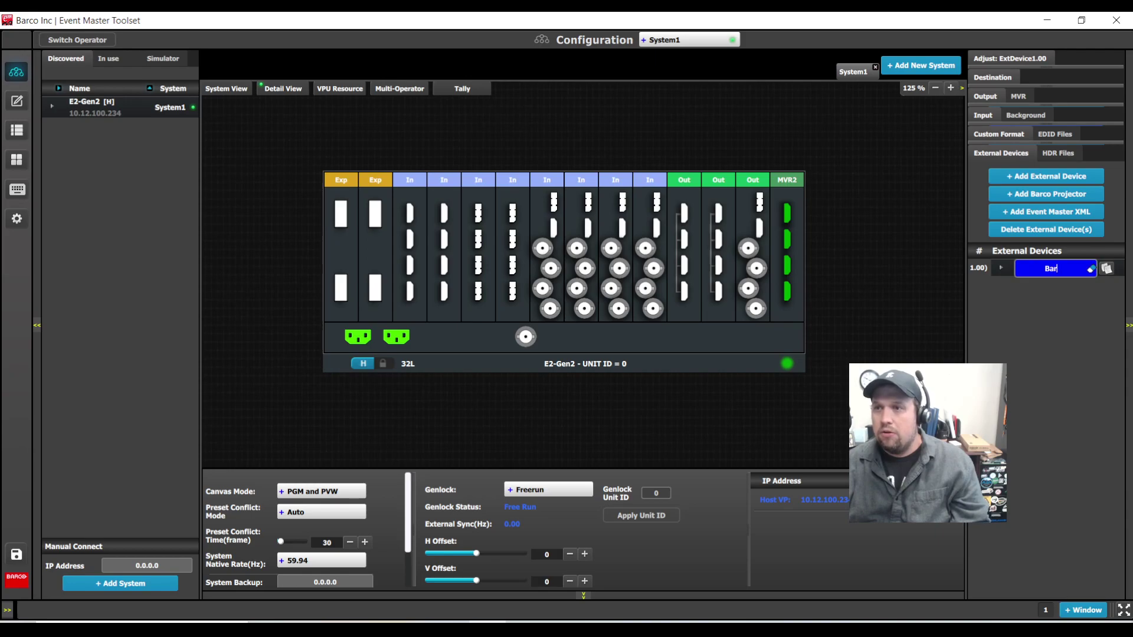
pyautogui.write('co UDX')
pyautogui.press('Return')
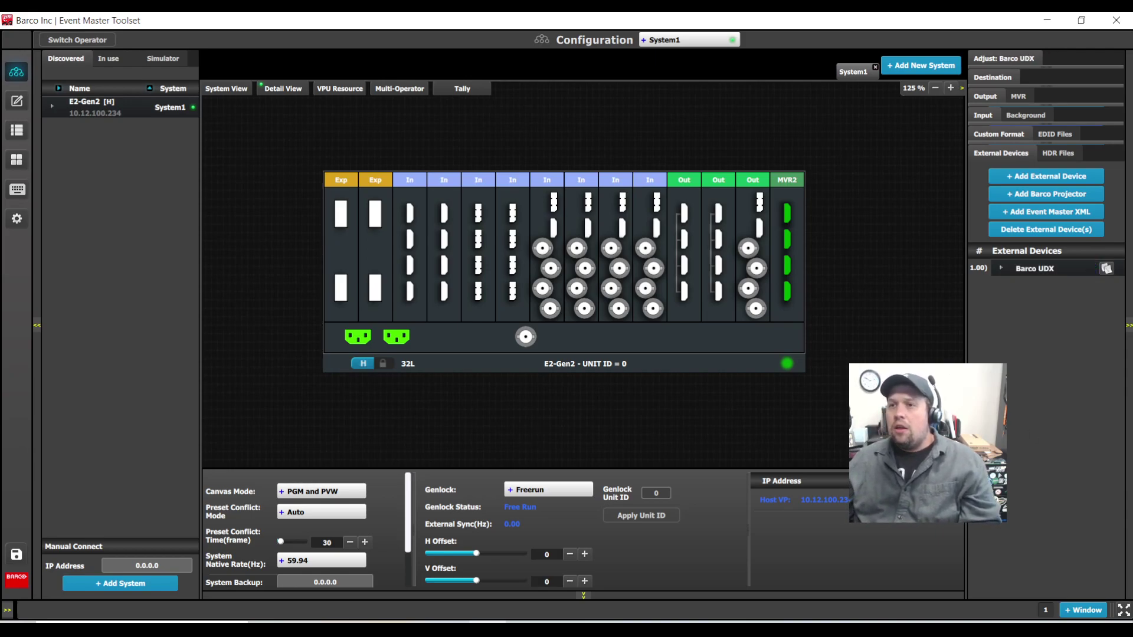
# Step: Set the Barco UDX device's IP address to 192.168.0.101 in its adjustment settings
pyautogui.click(1003, 271)
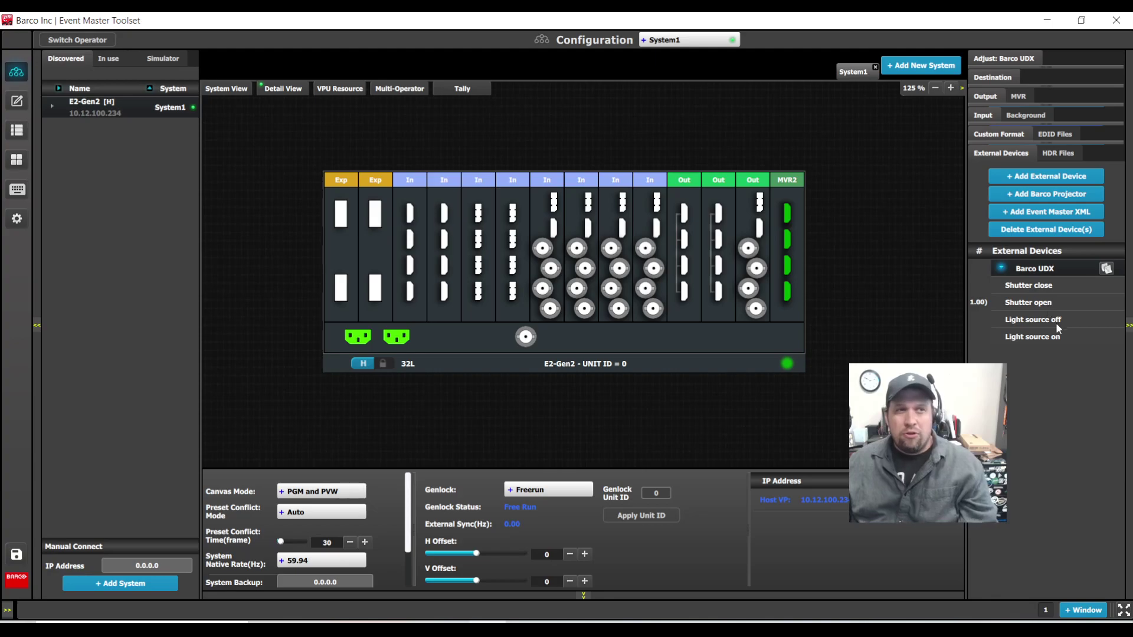
pyautogui.click(1002, 61)
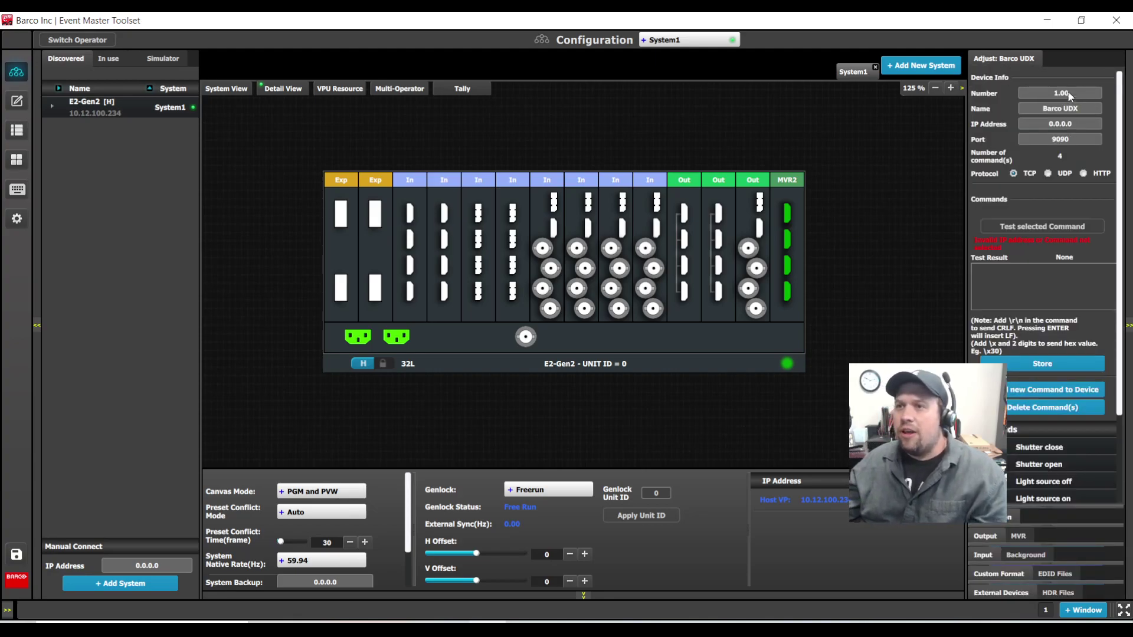
pyautogui.click(1073, 126)
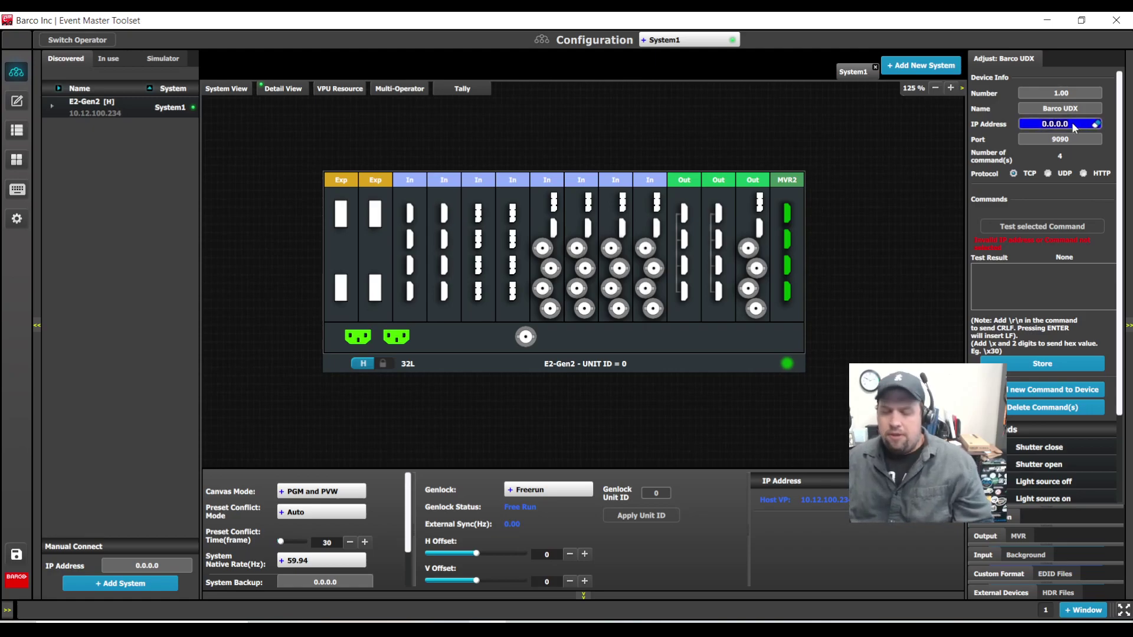
pyautogui.write('192.1')
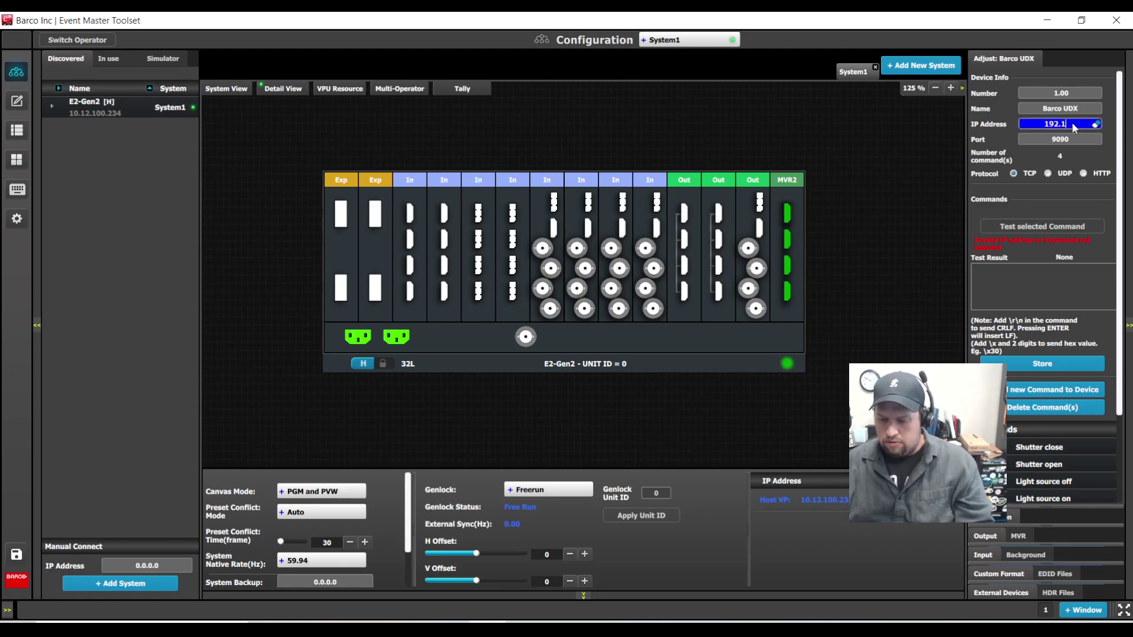
pyautogui.write('68.0.101')
pyautogui.press('Return')
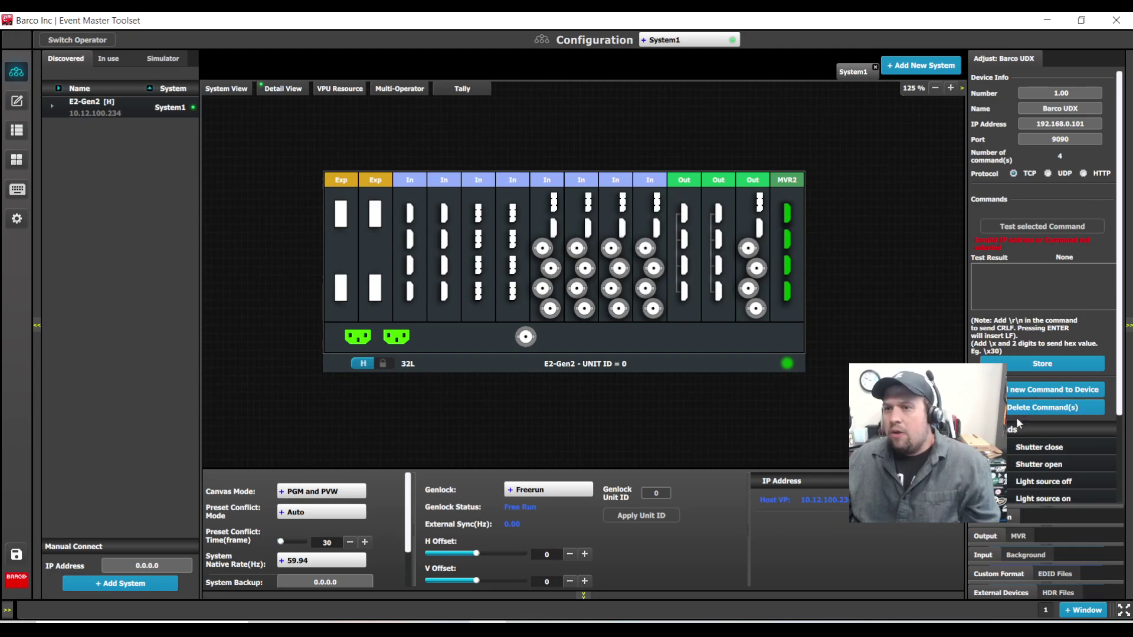
# Step: Examine the command strings of the Barco UDX's shutter and light source commands, and select the Shutter close command
pyautogui.click(1042, 447)
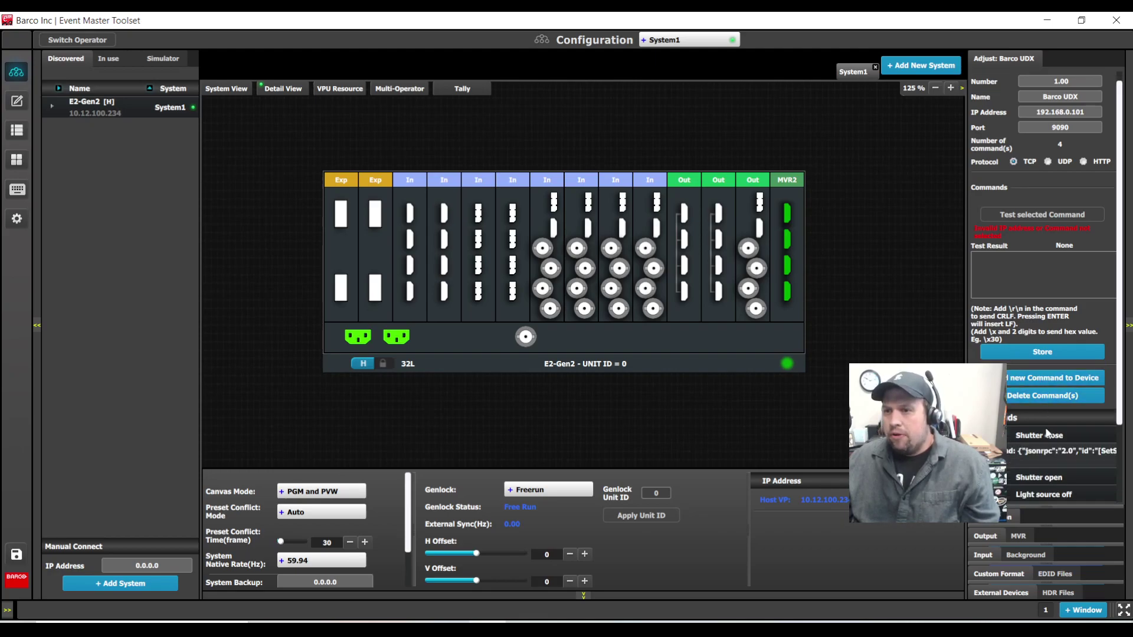
pyautogui.click(1038, 478)
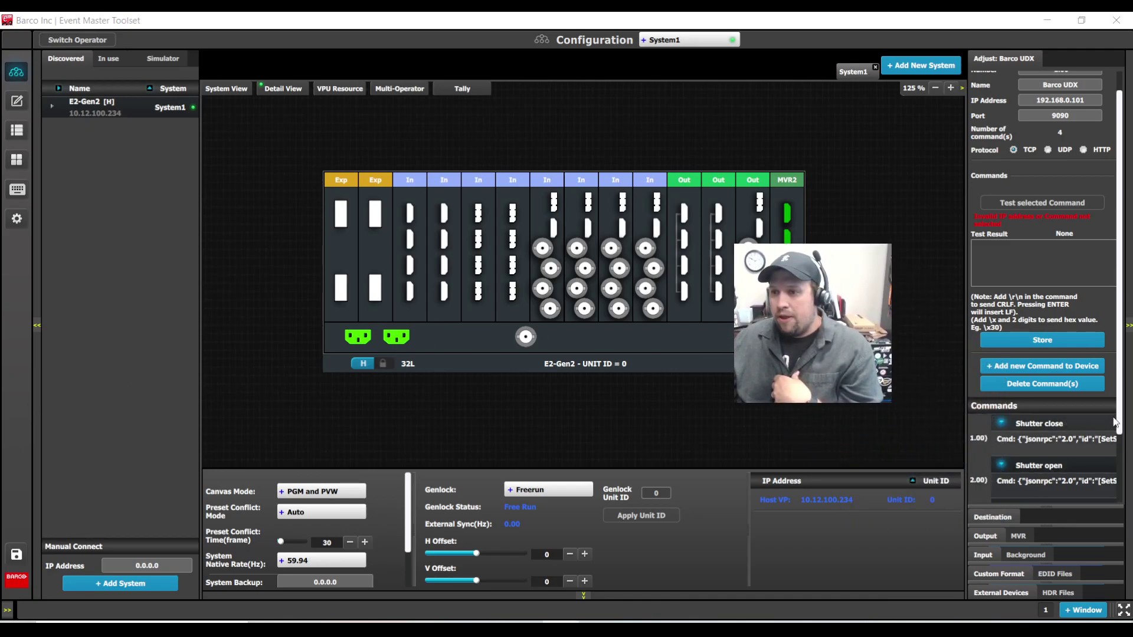
pyautogui.scroll(-2, 1114, 421)
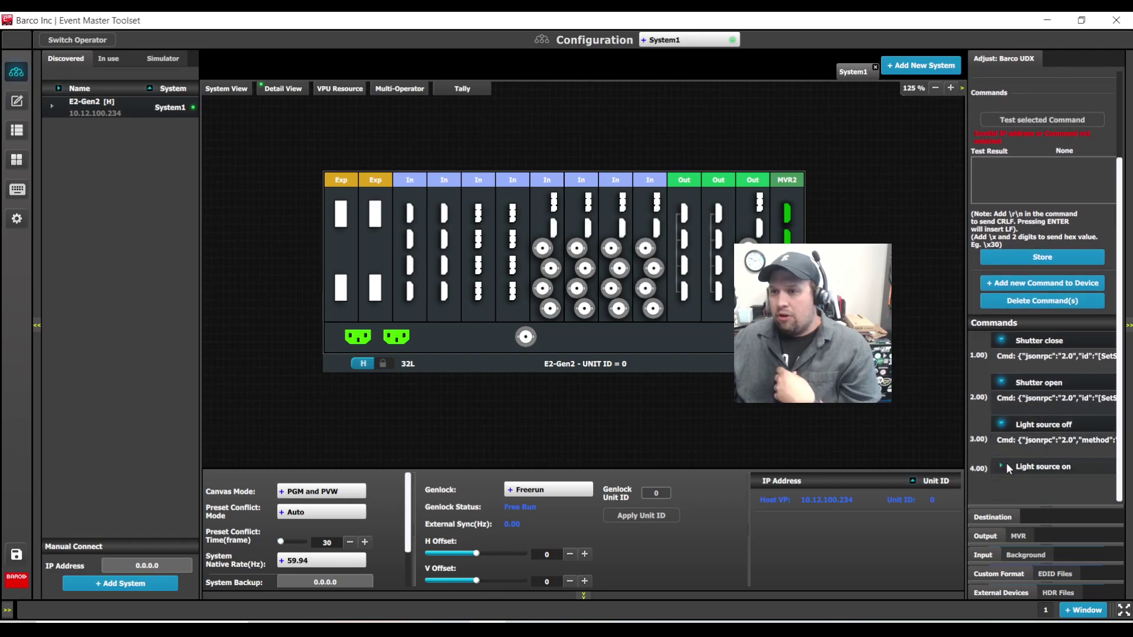
pyautogui.click(1008, 466)
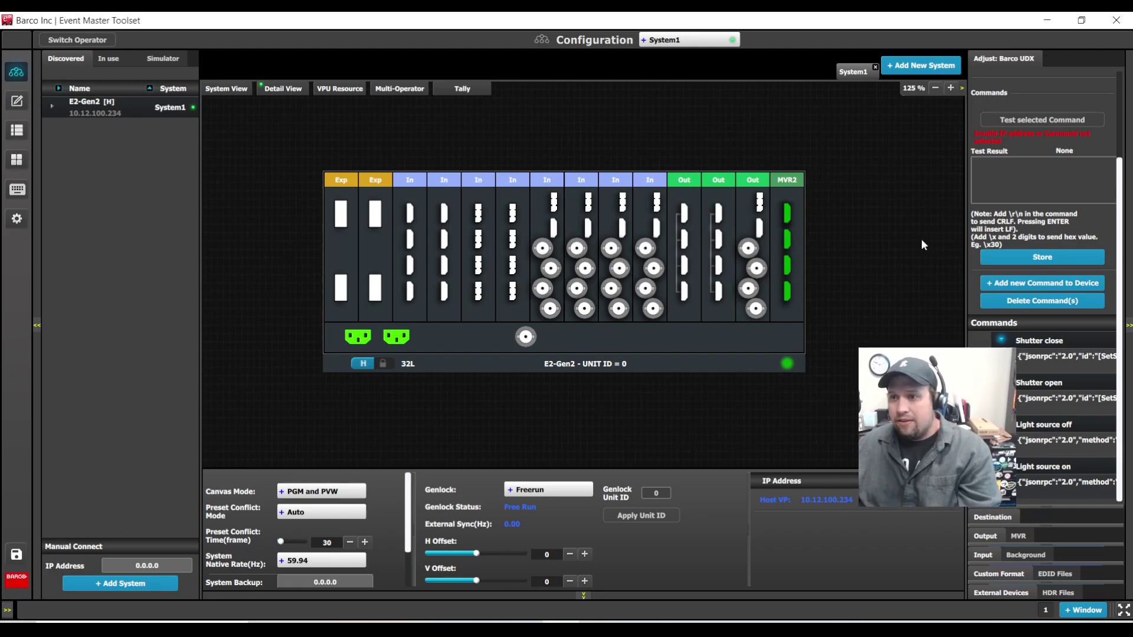
pyautogui.click(1027, 340)
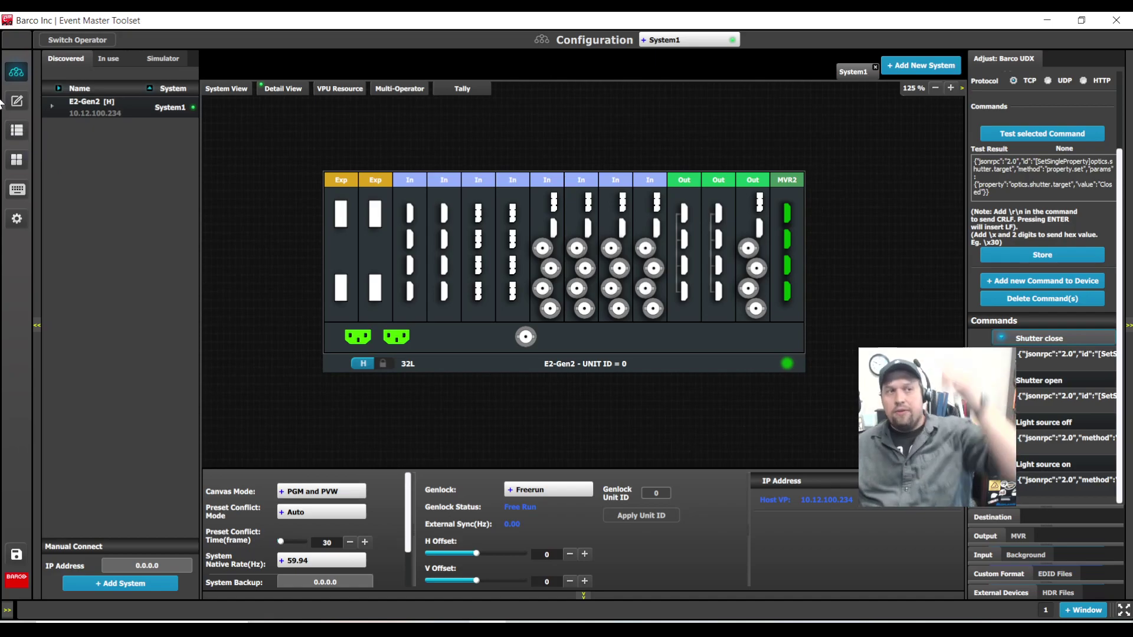
# Step: Go to the Cue page, add a new cue and select it to show its action list
pyautogui.click(16, 138)
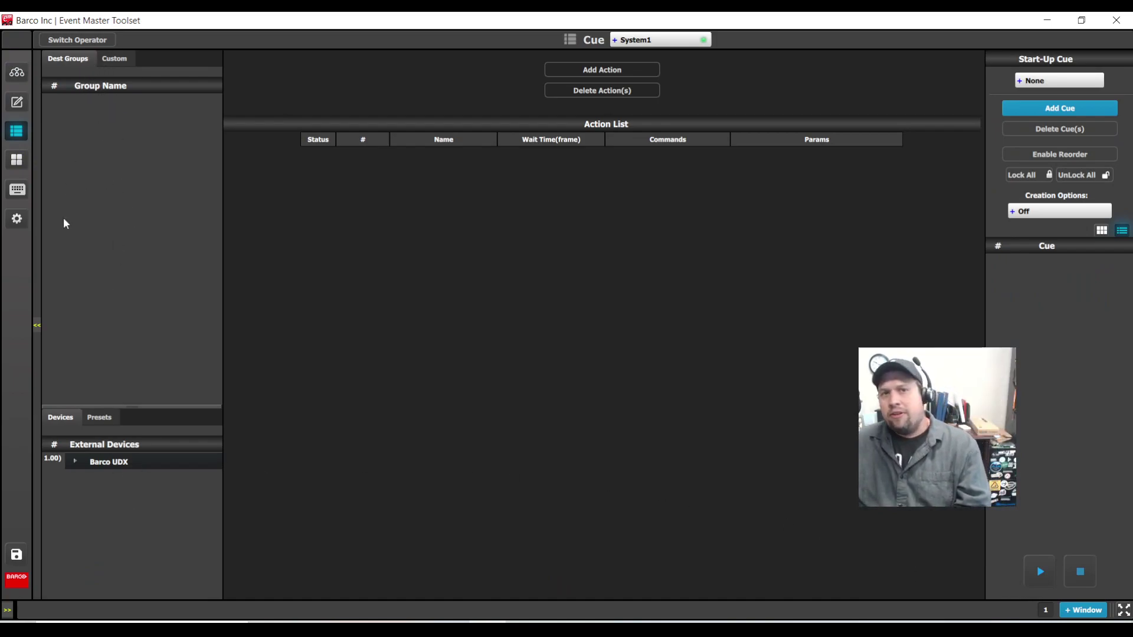
pyautogui.click(110, 59)
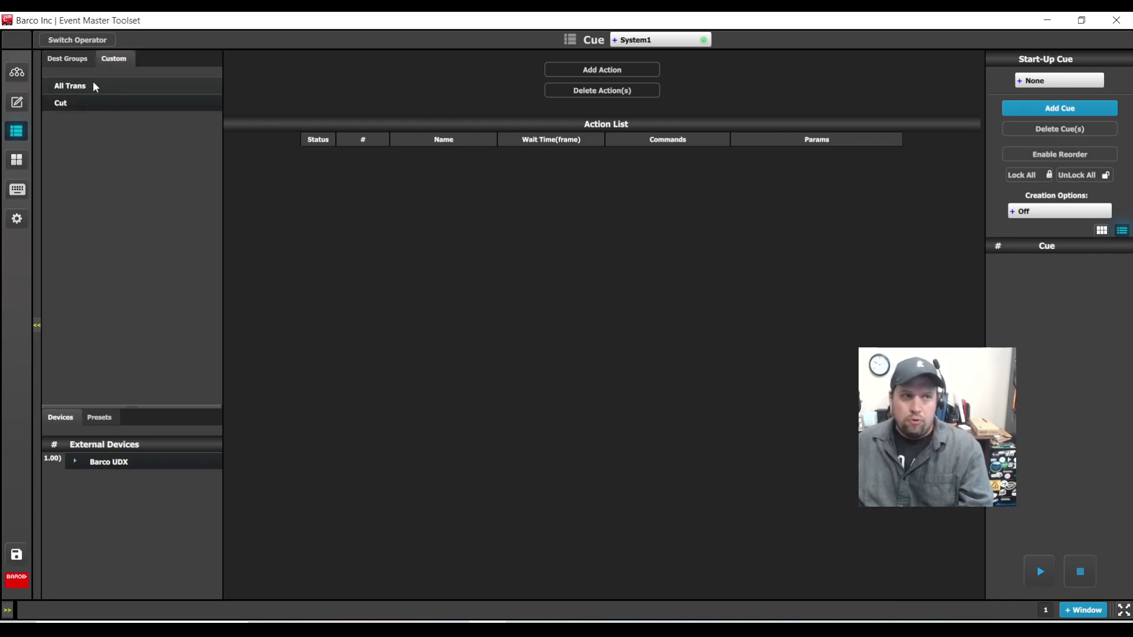
pyautogui.click(67, 58)
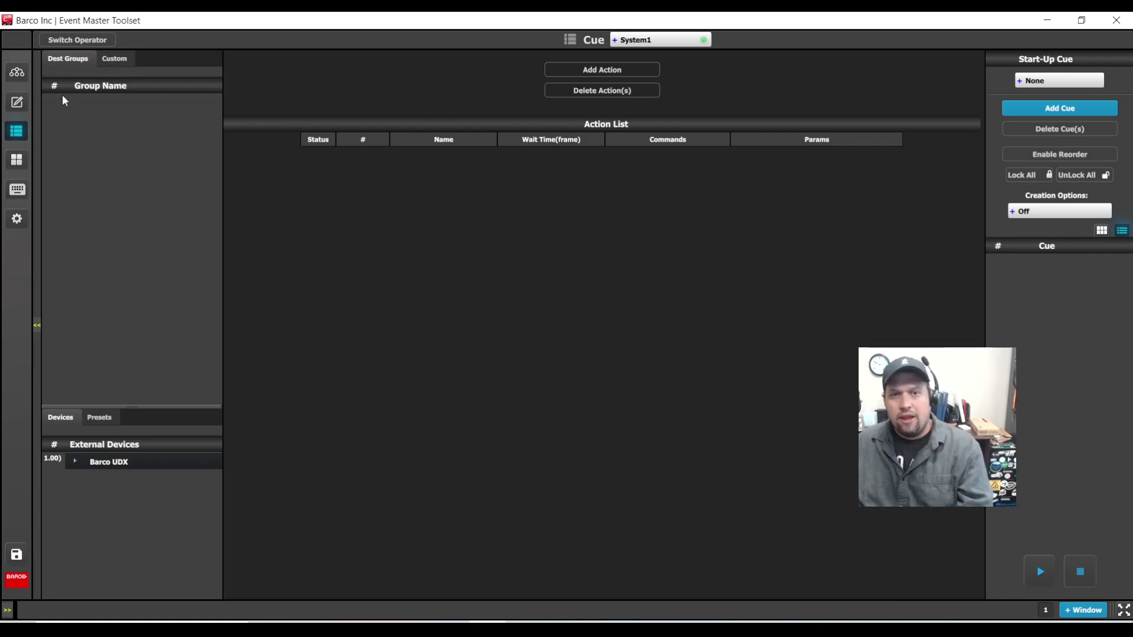
pyautogui.click(96, 421)
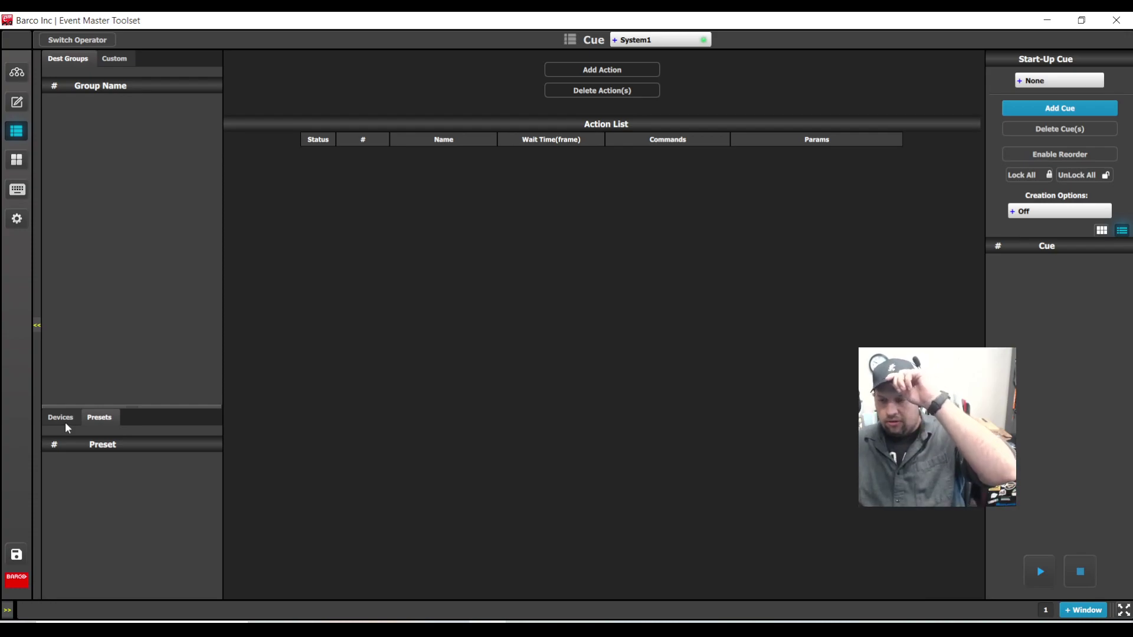
pyautogui.click(61, 419)
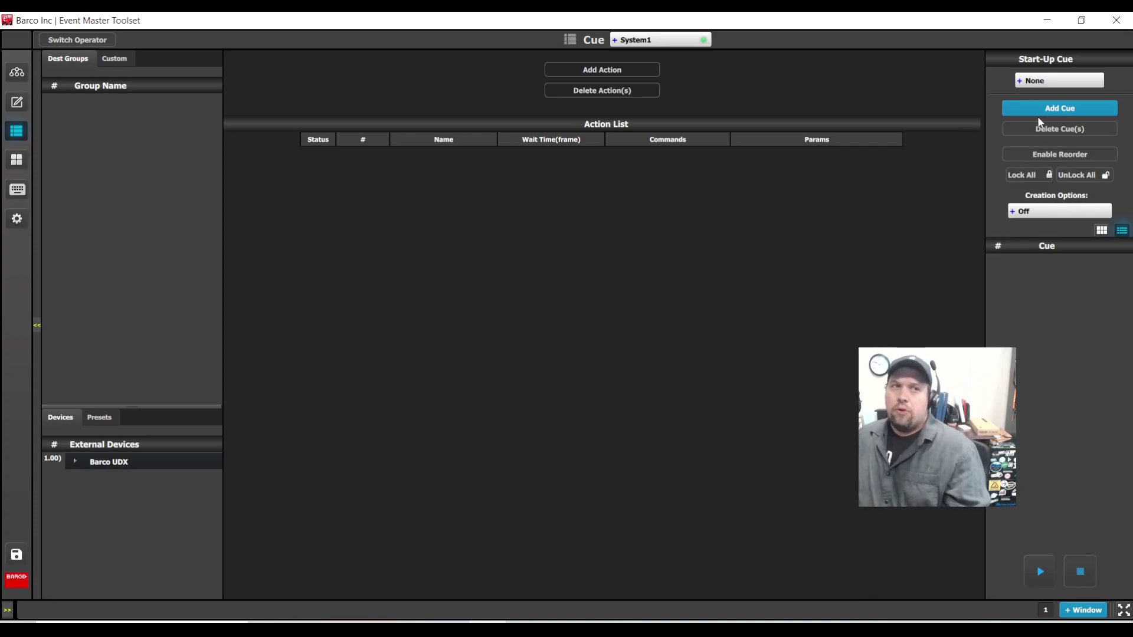
pyautogui.click(1091, 106)
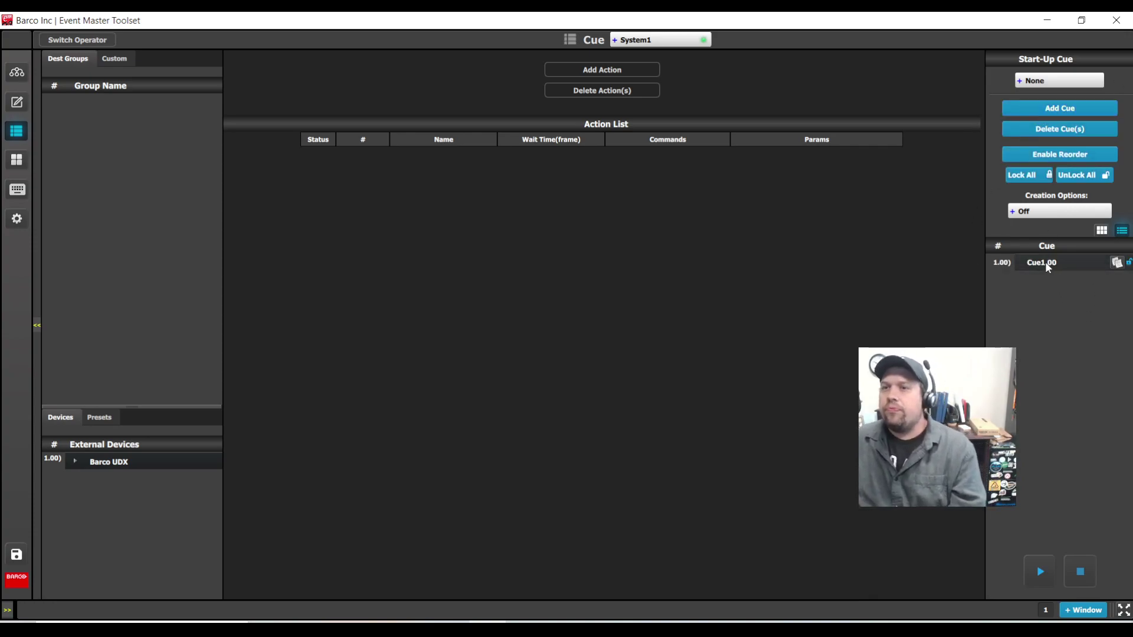
pyautogui.click(1048, 266)
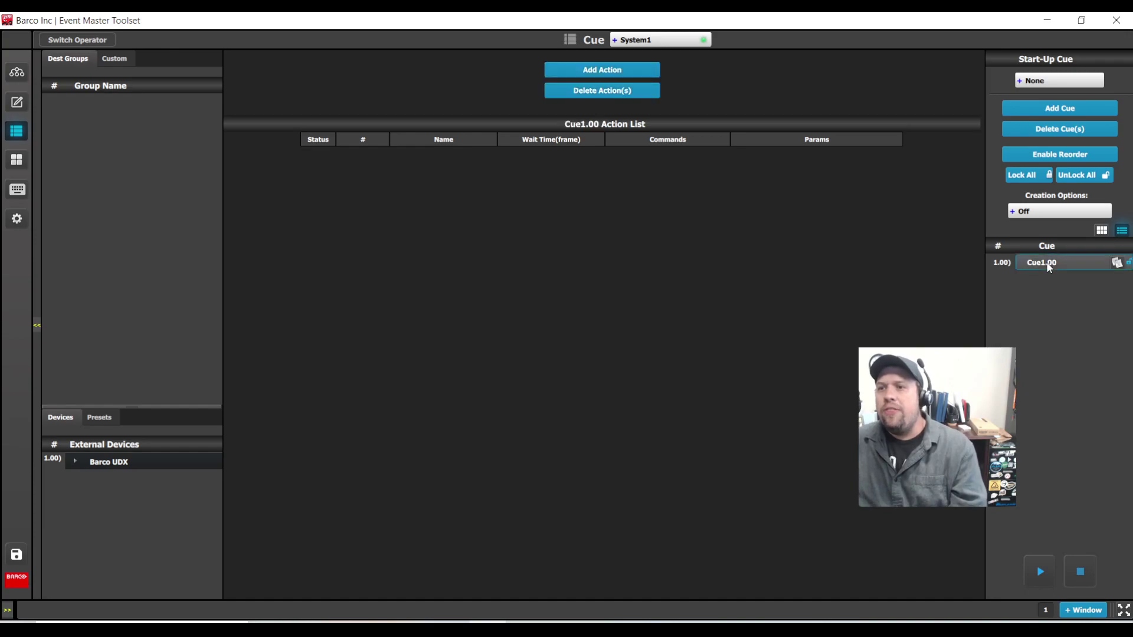
# Step: Fill the new cue's action list with twelve empty actions
pyautogui.click(571, 69)
pyautogui.click(570, 69)
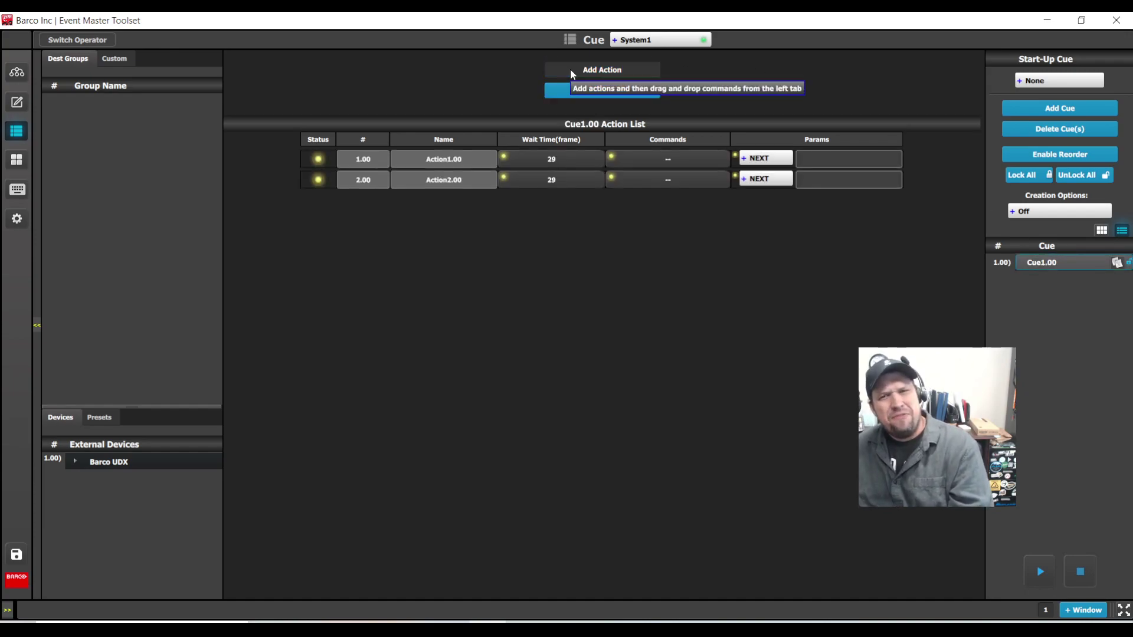
pyautogui.click(570, 69)
pyautogui.click(571, 70)
pyautogui.click(570, 69)
pyautogui.click(570, 69)
pyautogui.click(571, 69)
pyautogui.click(570, 69)
pyautogui.click(570, 69)
pyautogui.click(570, 69)
pyautogui.click(570, 69)
pyautogui.click(570, 69)
pyautogui.click(570, 69)
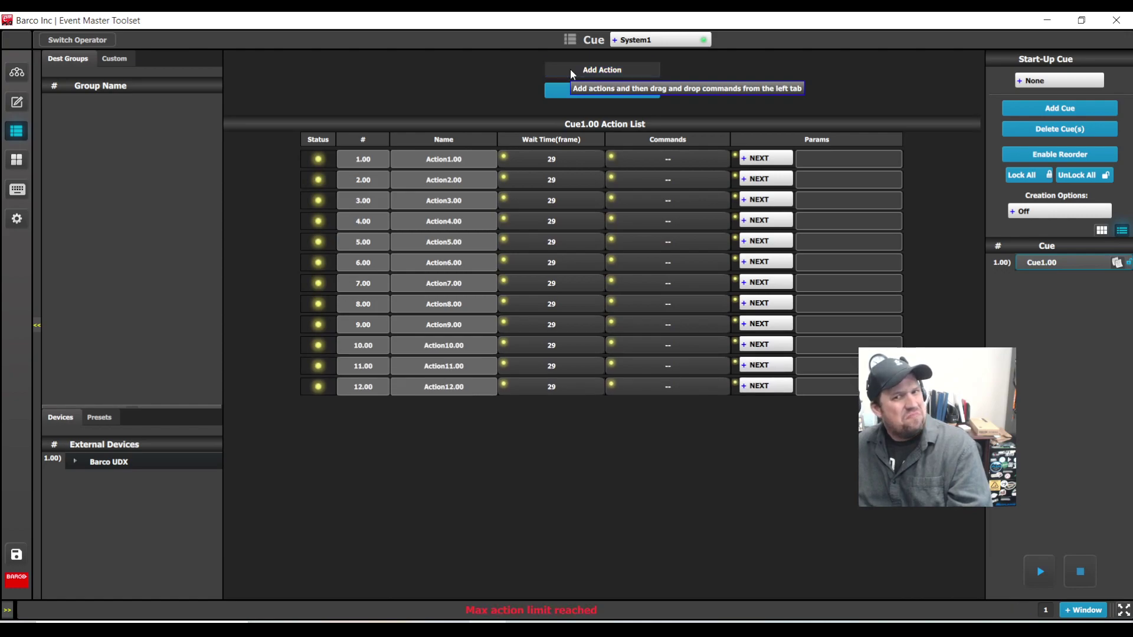
# Step: Delete all actions from the new cue's action list
pyautogui.click(602, 91)
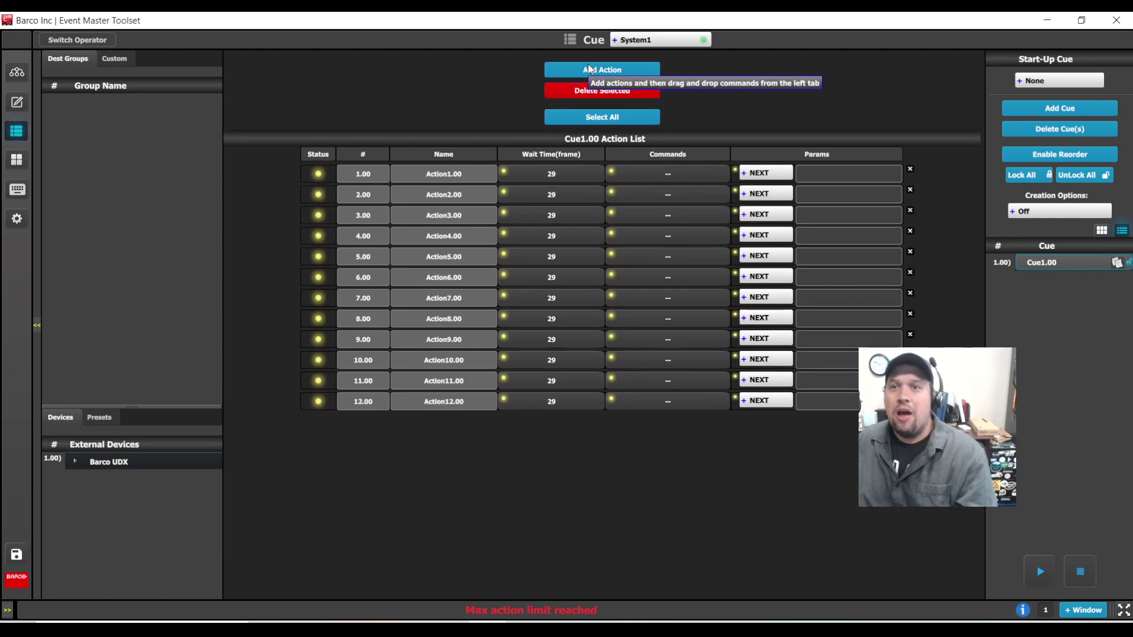
pyautogui.click(610, 118)
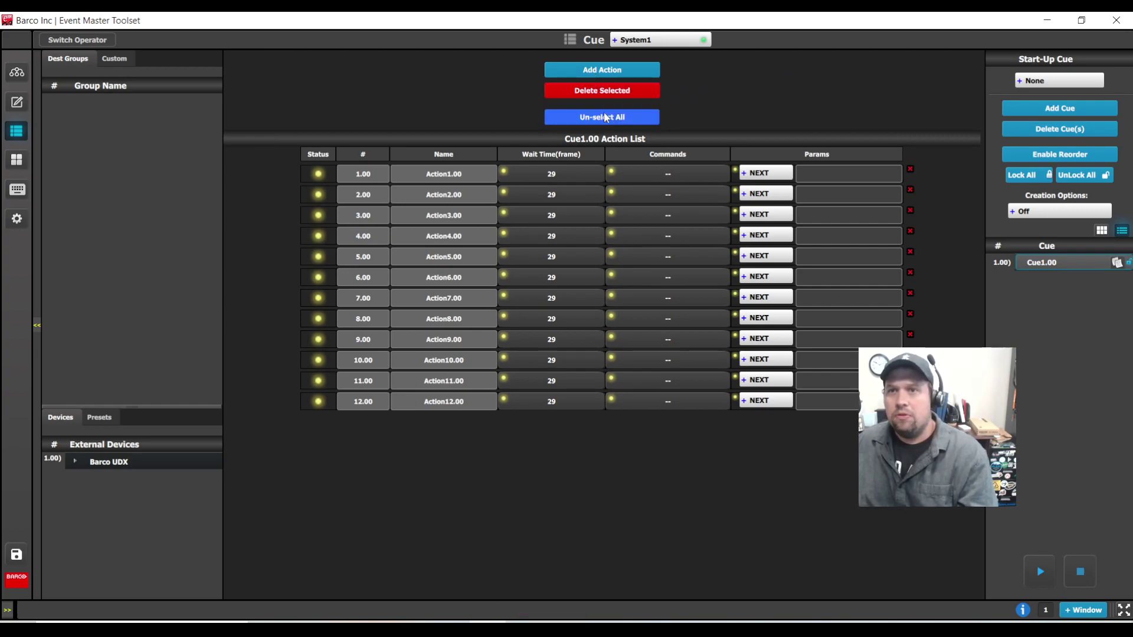
pyautogui.click(603, 92)
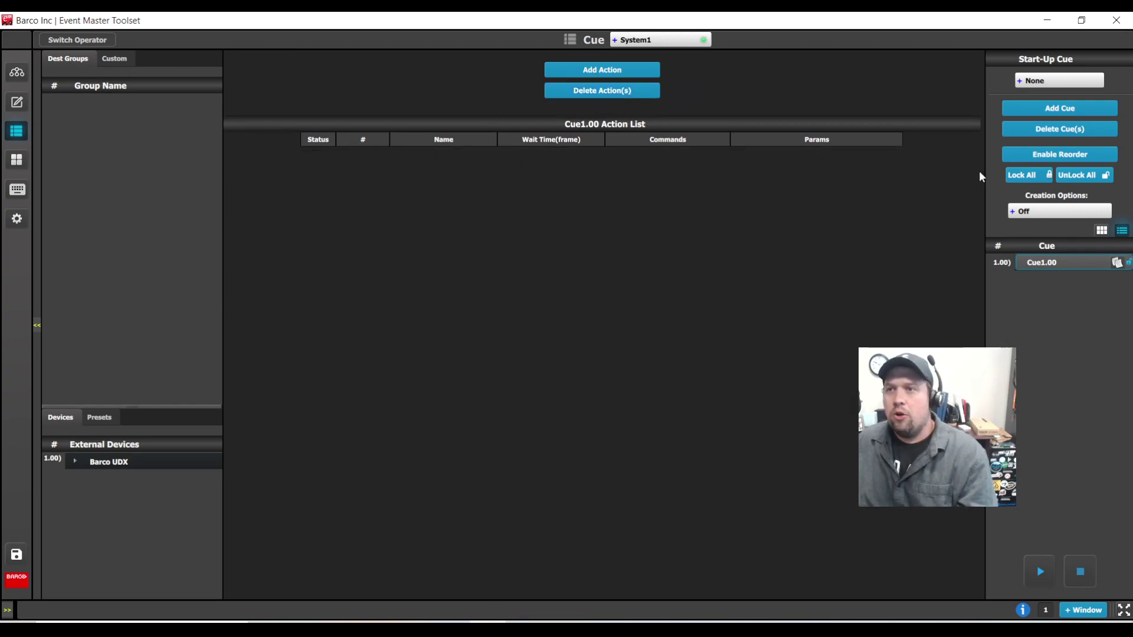
# Step: Add one action to the cue, assign it the Barco UDX "Light source on" command, and choose NEXT as its parameter
pyautogui.click(610, 74)
pyautogui.click(76, 461)
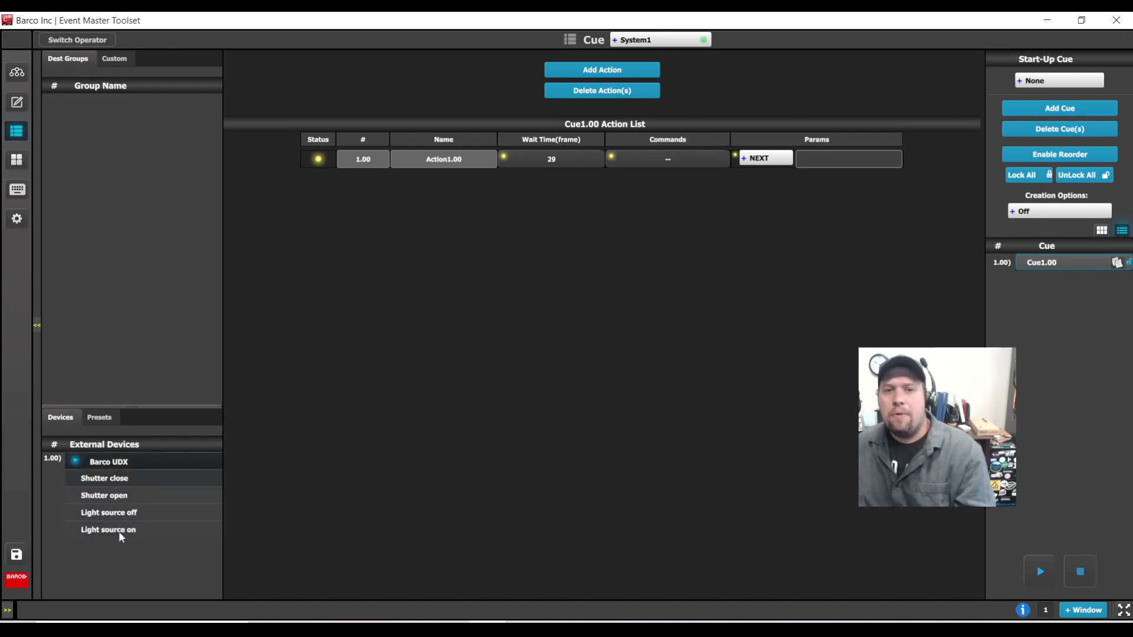
pyautogui.moveTo(128, 533); pyautogui.dragTo(664, 160)
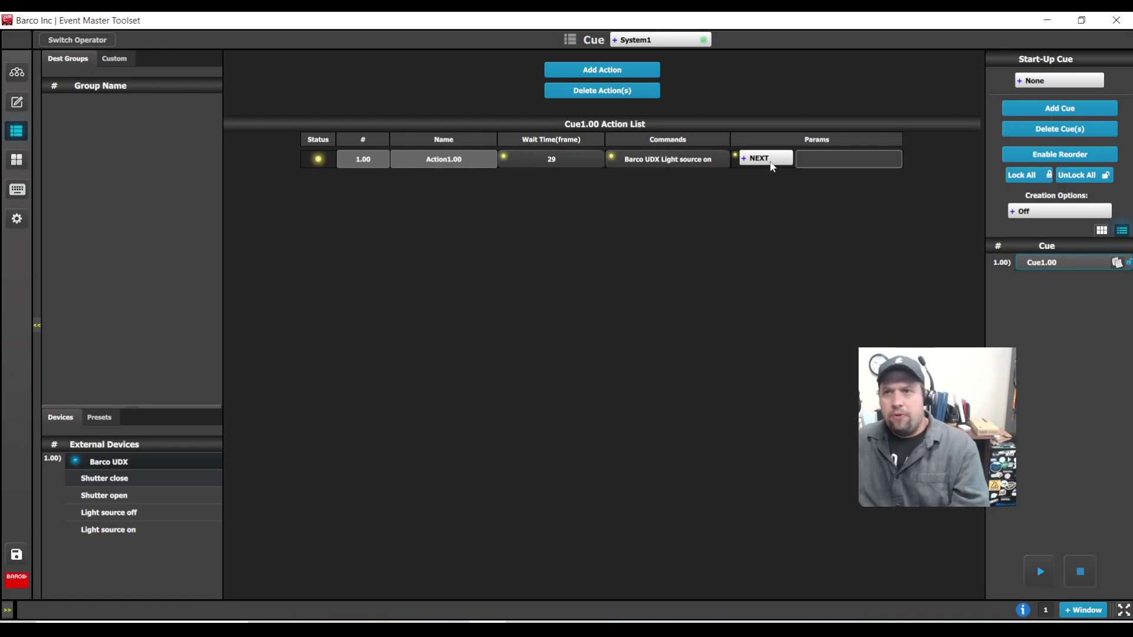
pyautogui.click(768, 159)
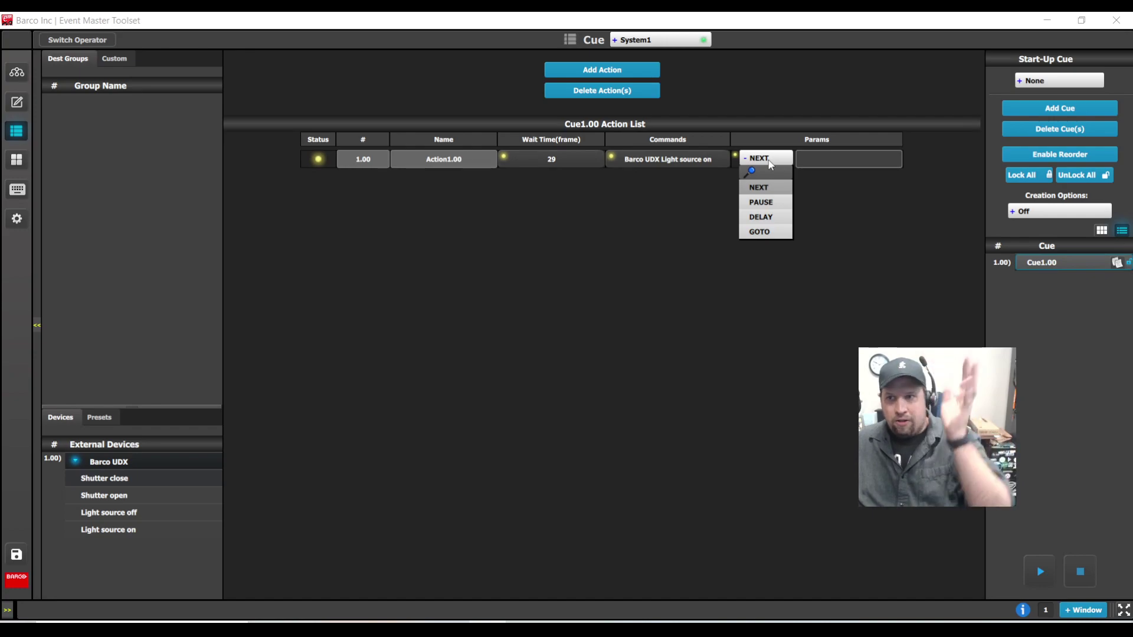
pyautogui.click(785, 189)
# Step: Rename the cue "Light On" and play it
pyautogui.click(1048, 264)
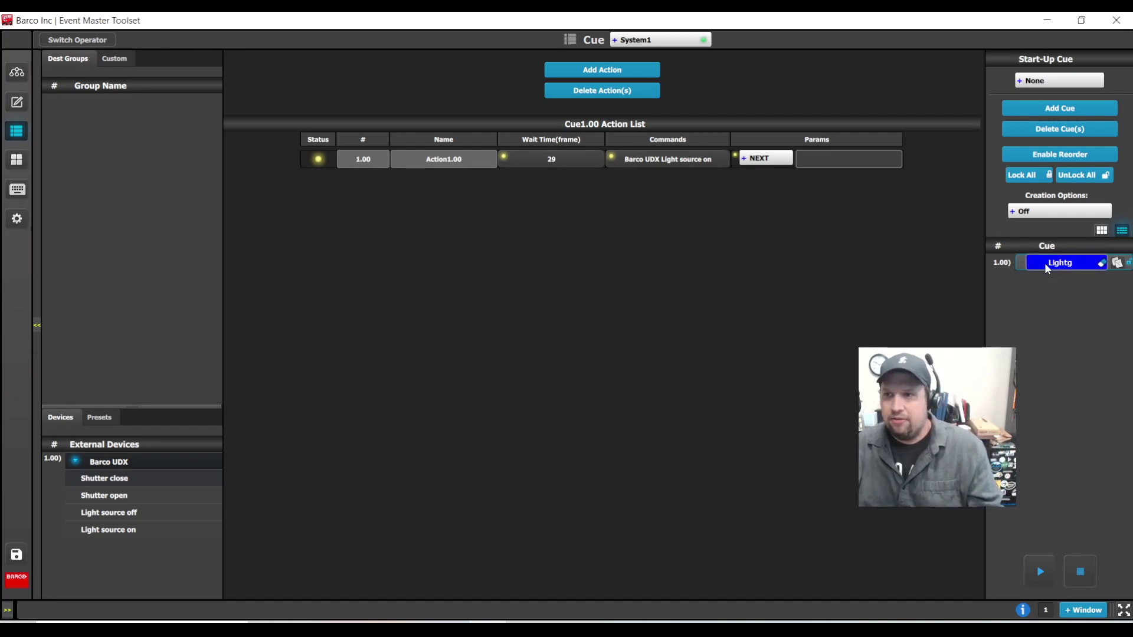
pyautogui.write('Light On')
pyautogui.press('Return')
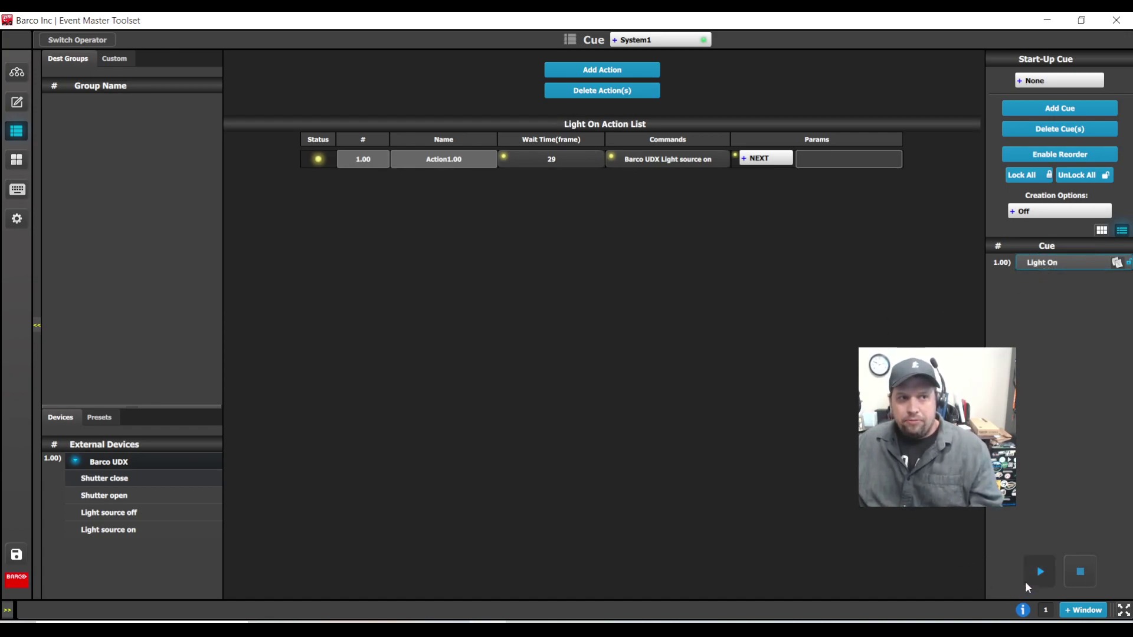
pyautogui.click(1041, 572)
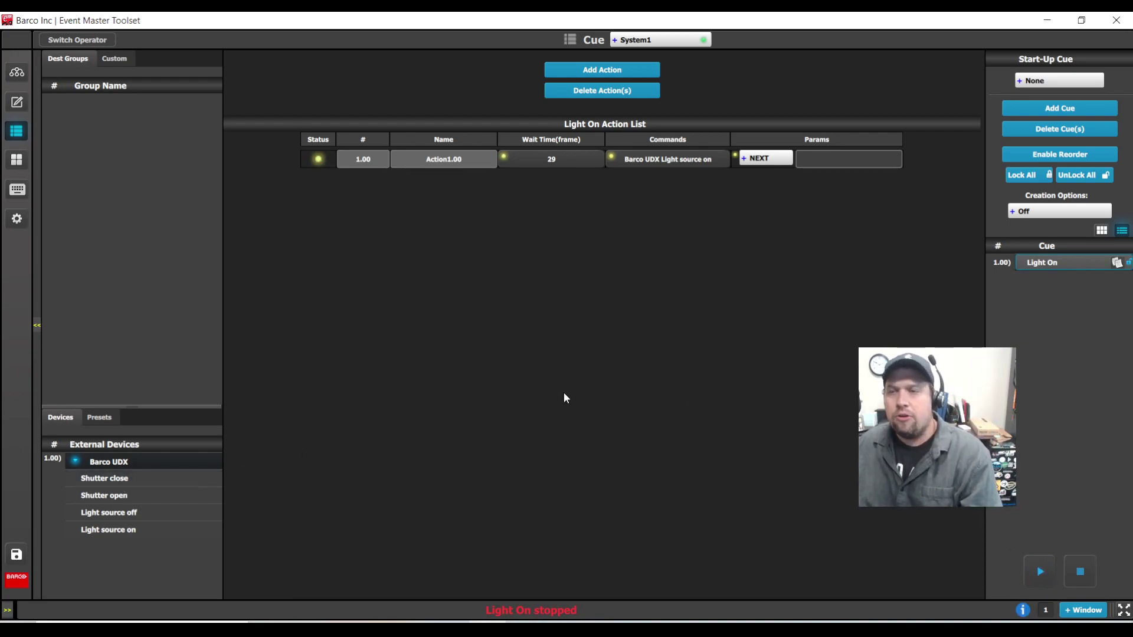
# Step: On the controller layout, set the upper Assign row to Cue mode and map the Light On cue to its first key
pyautogui.click(17, 189)
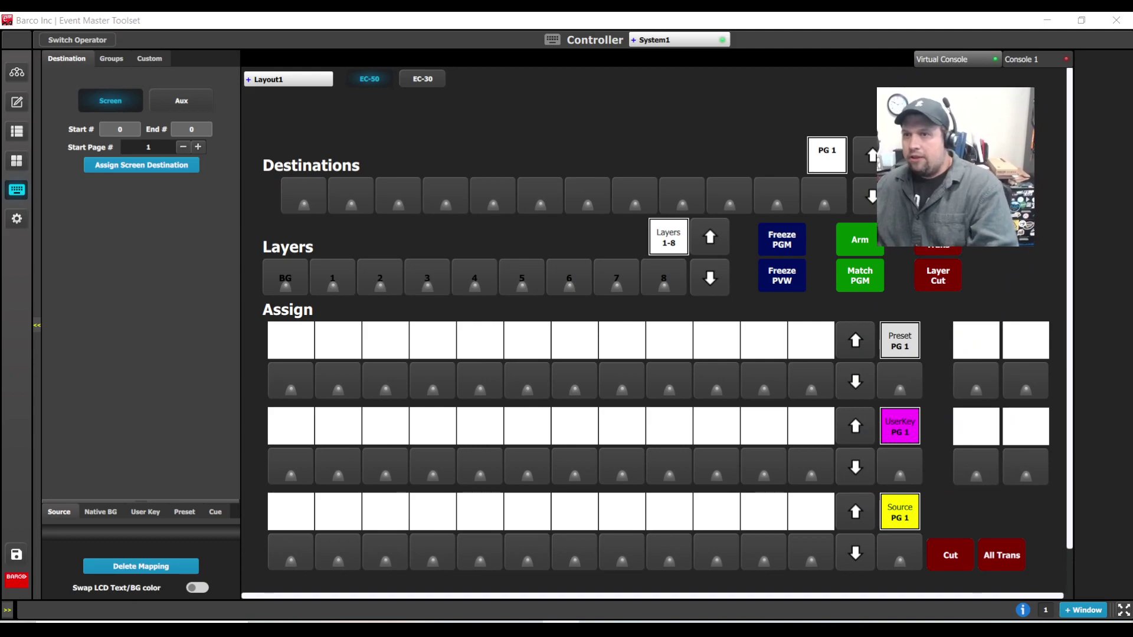
pyautogui.click(902, 383)
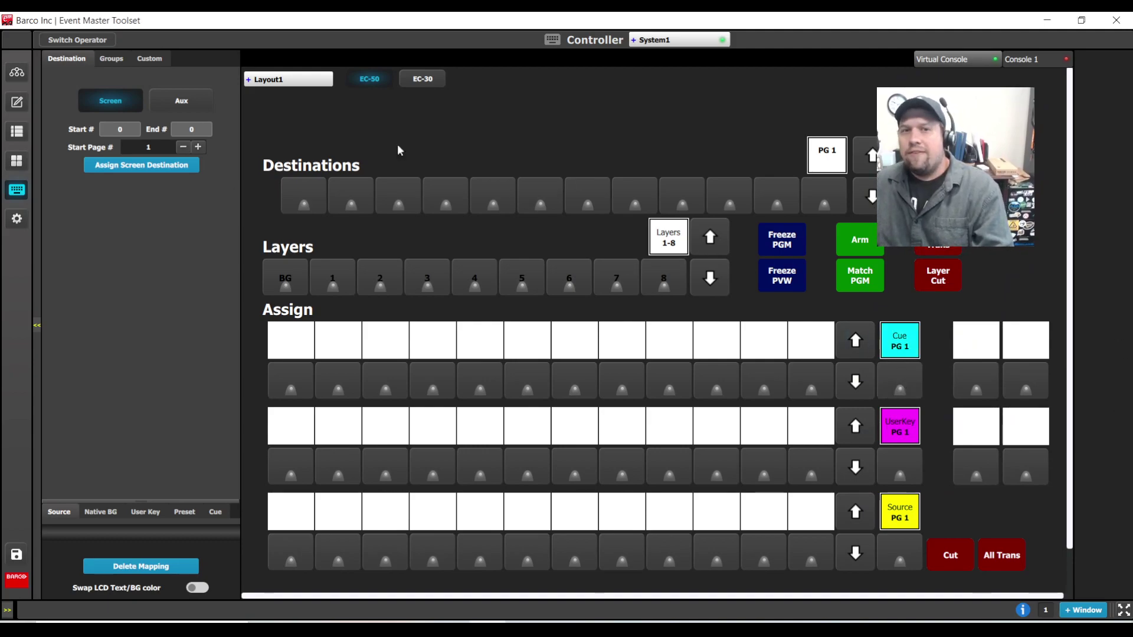
pyautogui.click(217, 517)
pyautogui.moveTo(80, 121); pyautogui.dragTo(288, 388)
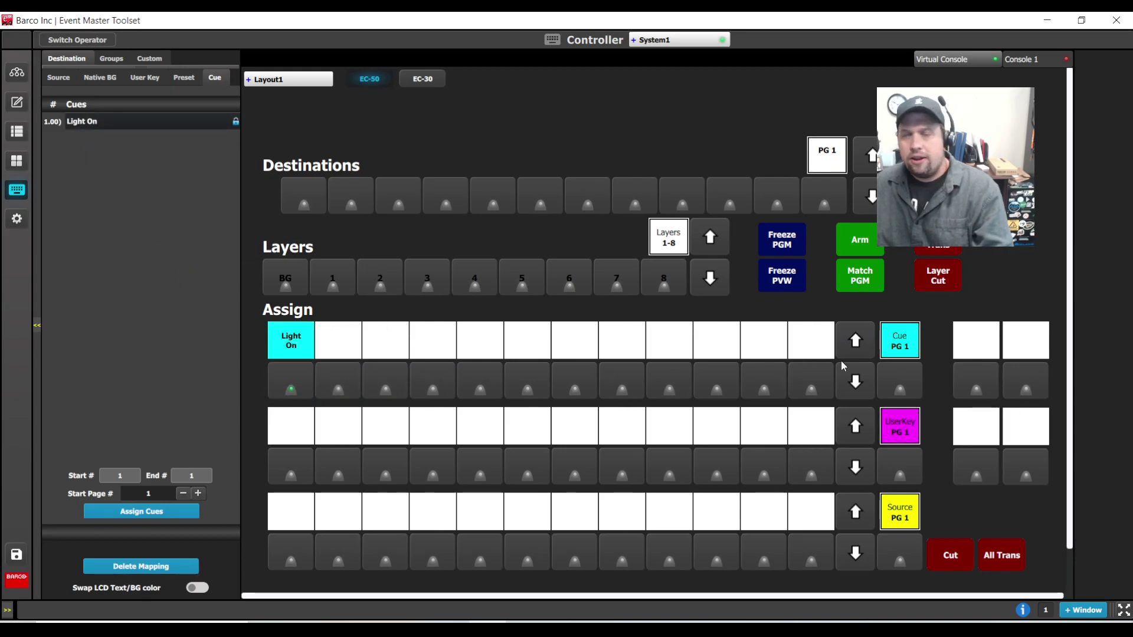
# Step: Set the controller's upper Assign row to Flex mode and map the Light On cue to its first key
pyautogui.click(16, 102)
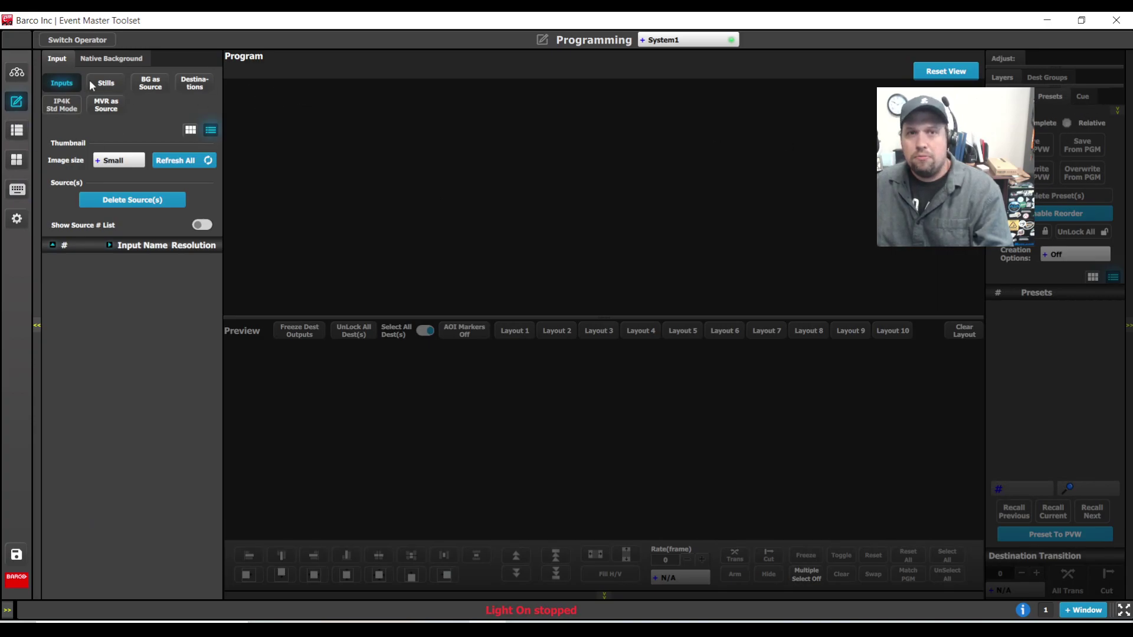
pyautogui.click(17, 72)
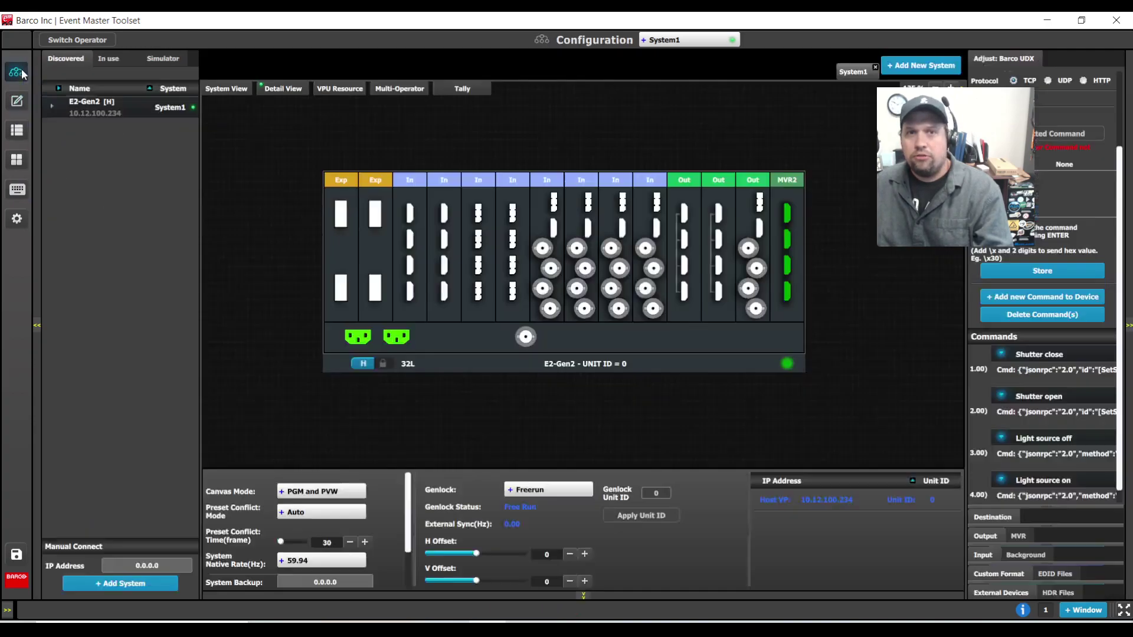
pyautogui.click(27, 189)
pyautogui.click(901, 389)
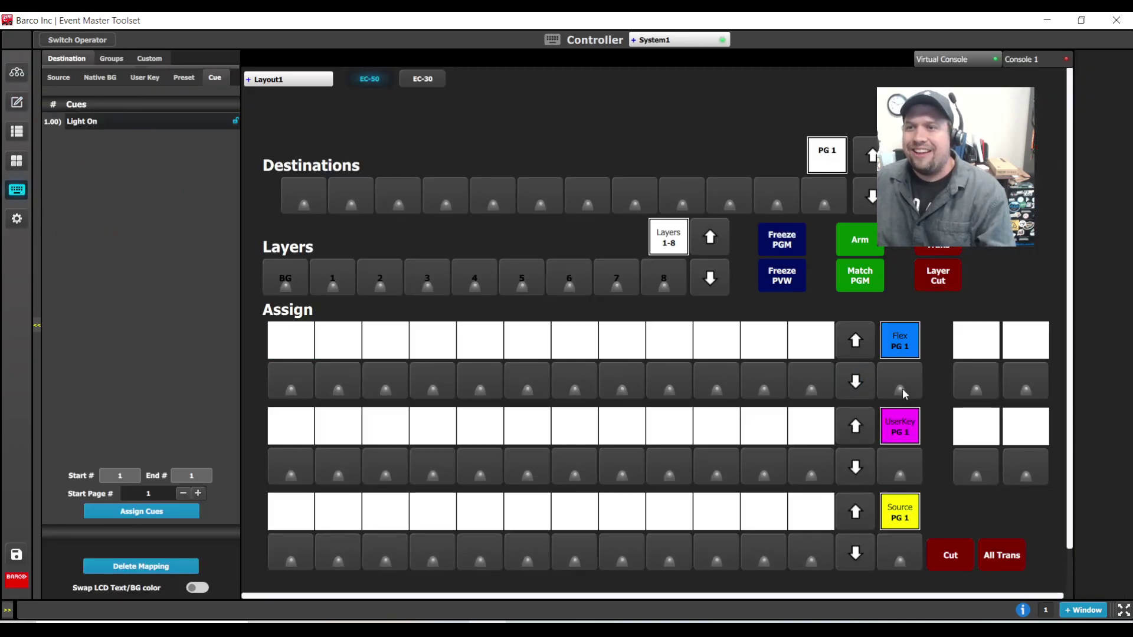
pyautogui.moveTo(86, 123); pyautogui.dragTo(291, 382)
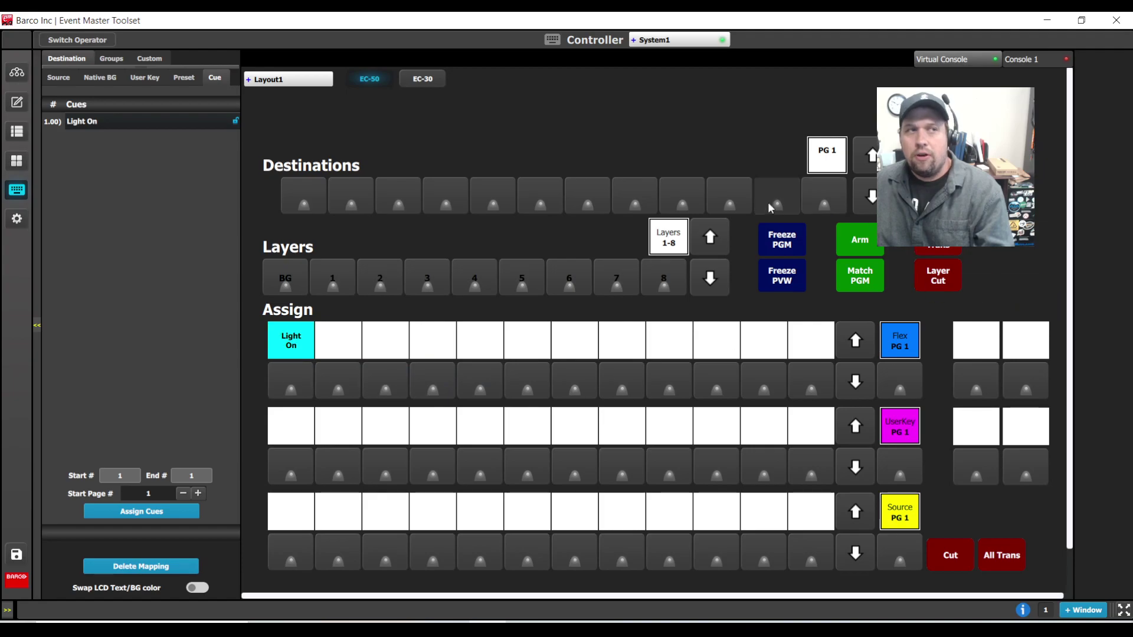
# Step: In the system configuration, add a screen destination using connector 3 of the output card in slot 13
pyautogui.click(18, 73)
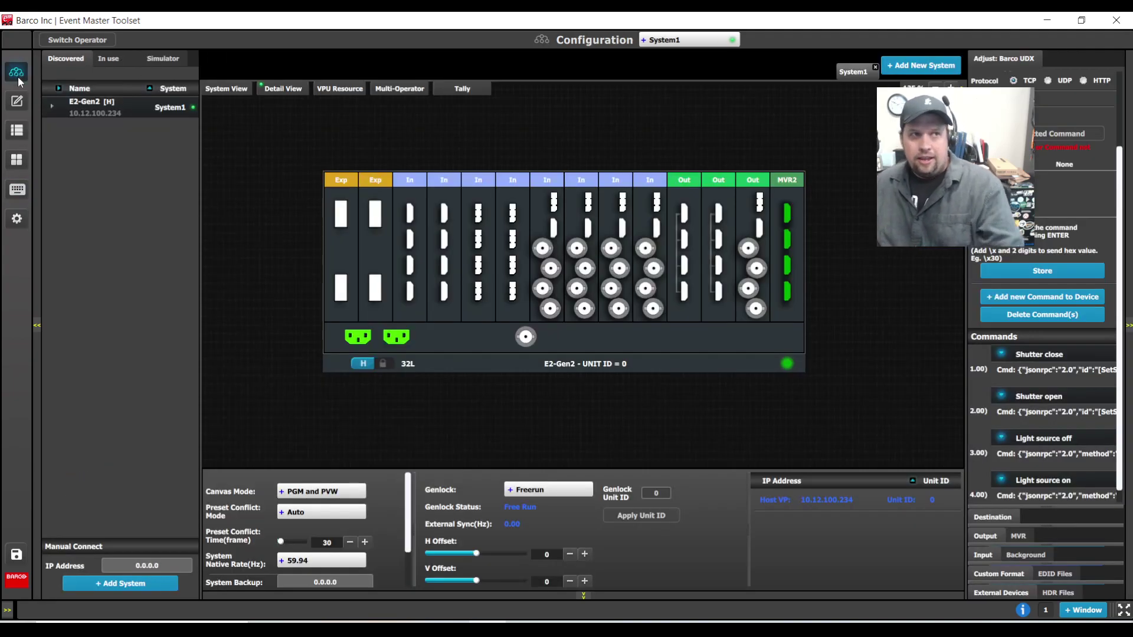
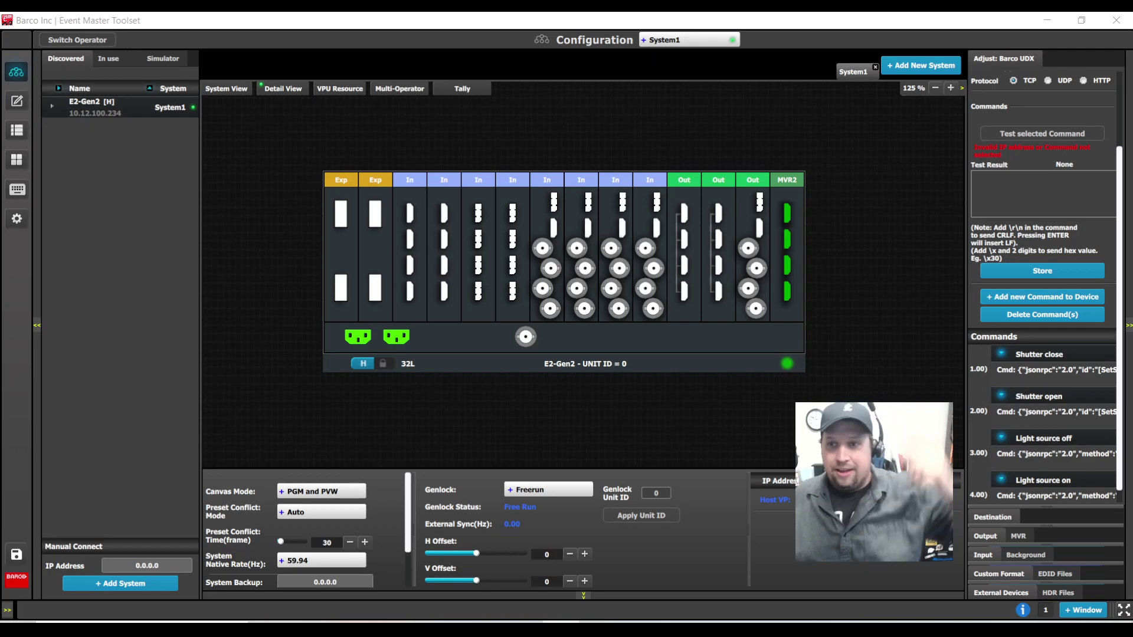
pyautogui.click(748, 248)
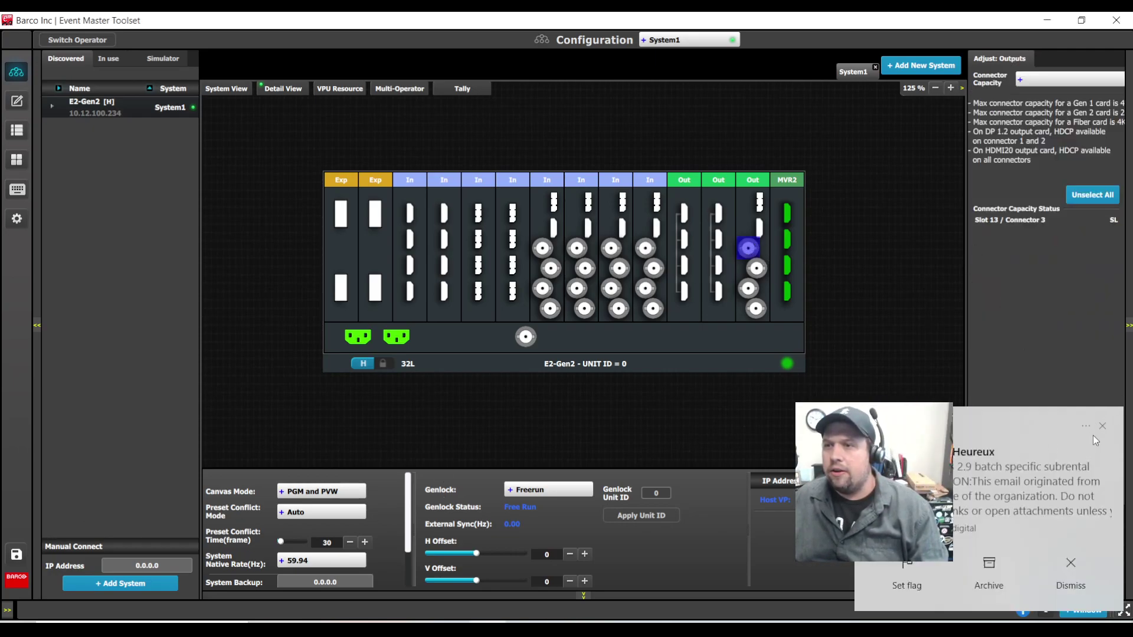
pyautogui.click(1103, 426)
pyautogui.click(997, 520)
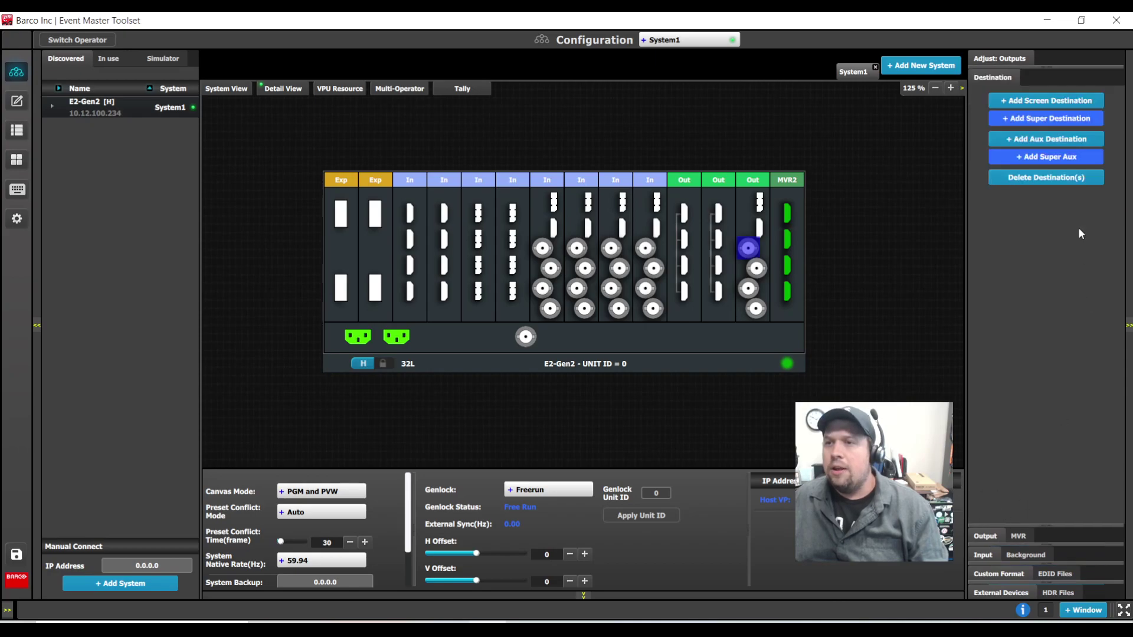
pyautogui.click(1041, 111)
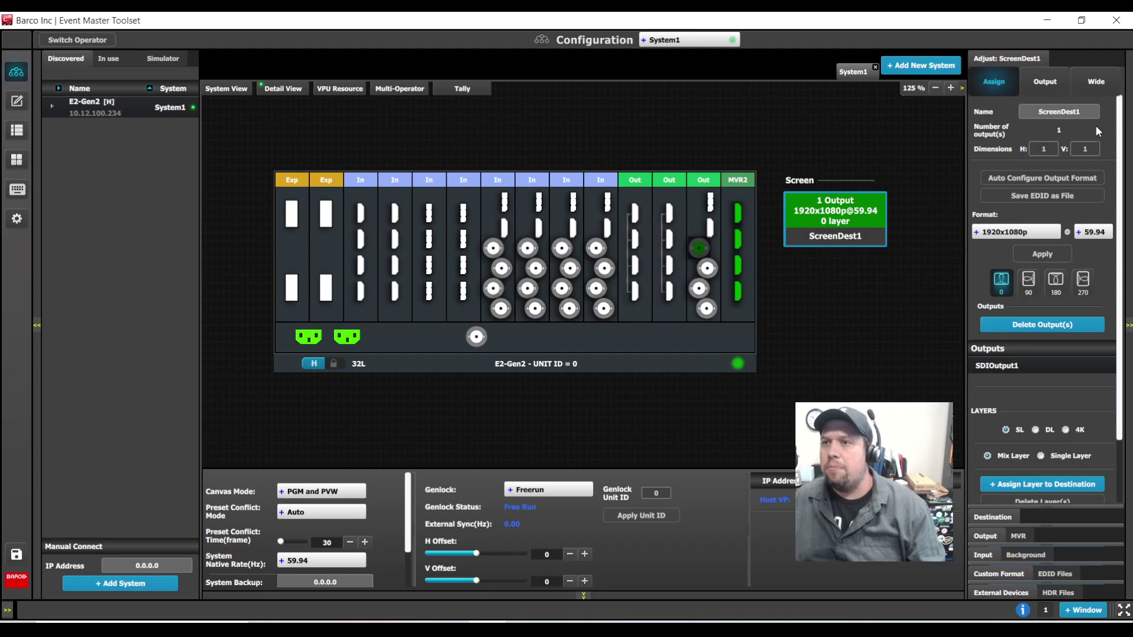
# Step: Assign four SL layers of the Single Layer type to ScreenDest1
pyautogui.scroll(-2, 1098, 266)
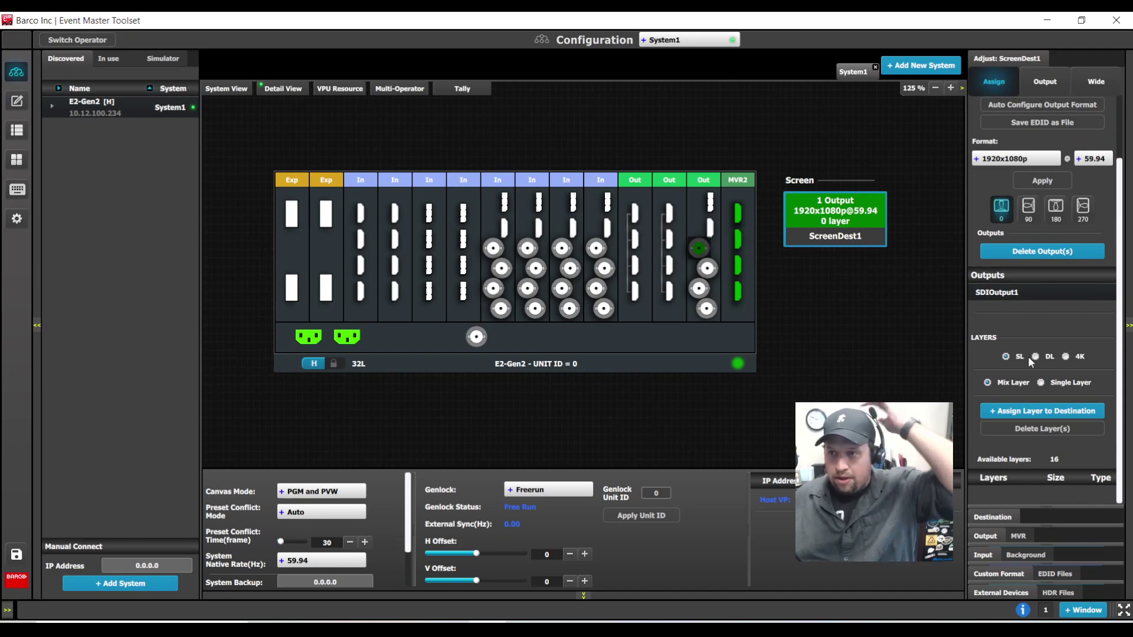
pyautogui.click(1042, 383)
pyautogui.click(1053, 412)
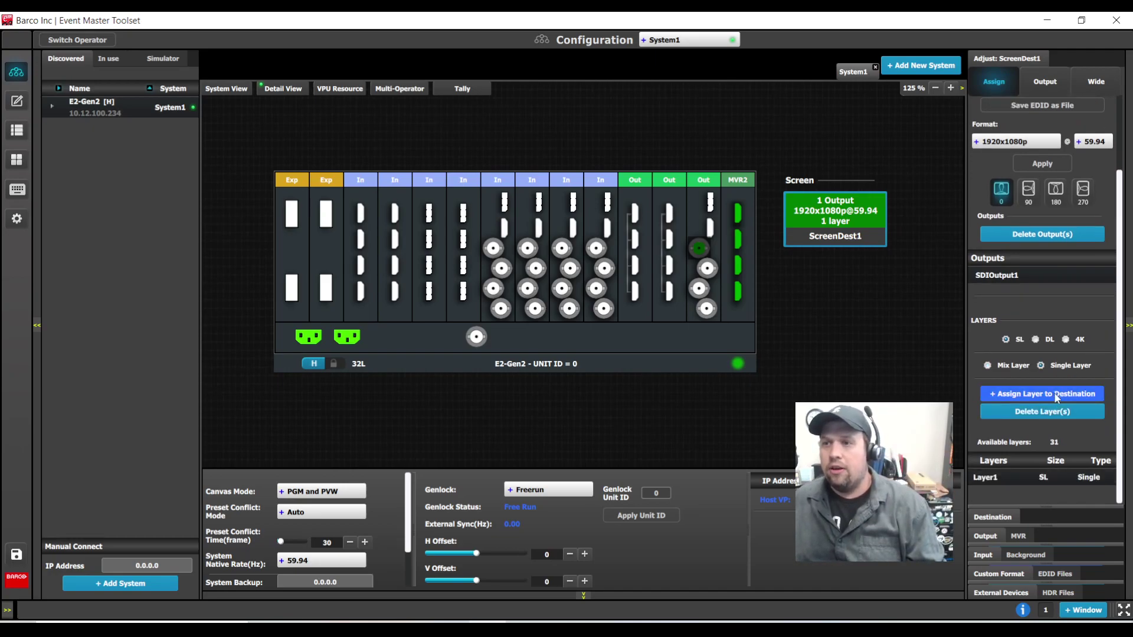
pyautogui.click(1048, 394)
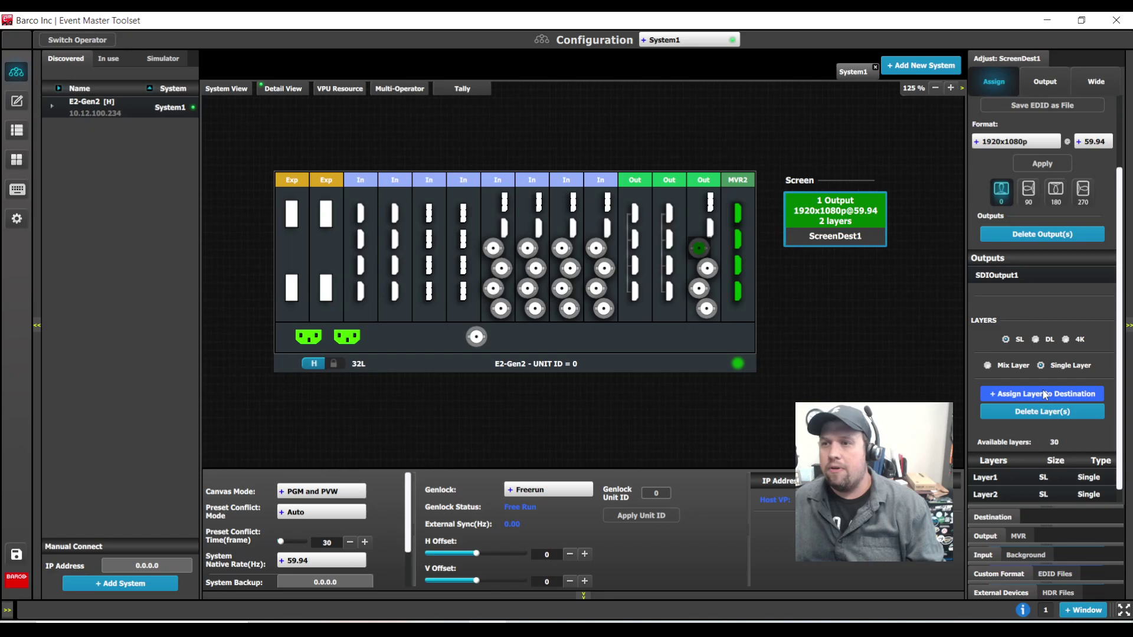
pyautogui.scroll(-1, 1116, 345)
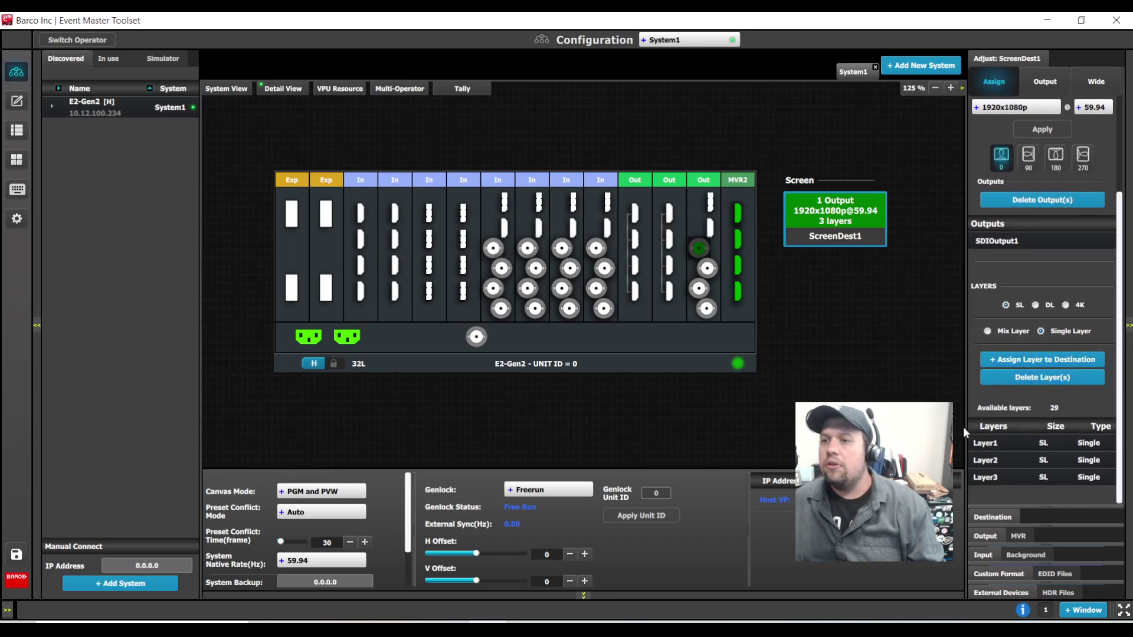
# Step: Add the four SDI connectors of the first SDI input card as inputs in one go
pyautogui.moveTo(485, 250)
pyautogui.mouseDown()
pyautogui.moveTo(495, 251)
pyautogui.moveTo(502, 308)
pyautogui.moveTo(499, 291)
pyautogui.mouseUp()
pyautogui.click(982, 556)
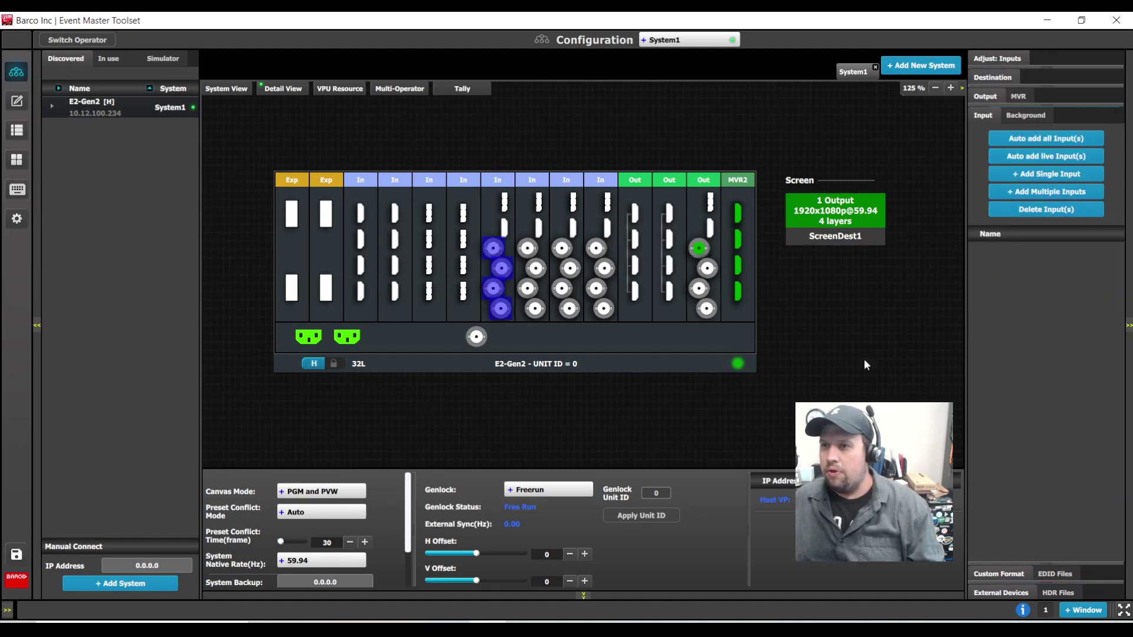
pyautogui.click(1020, 192)
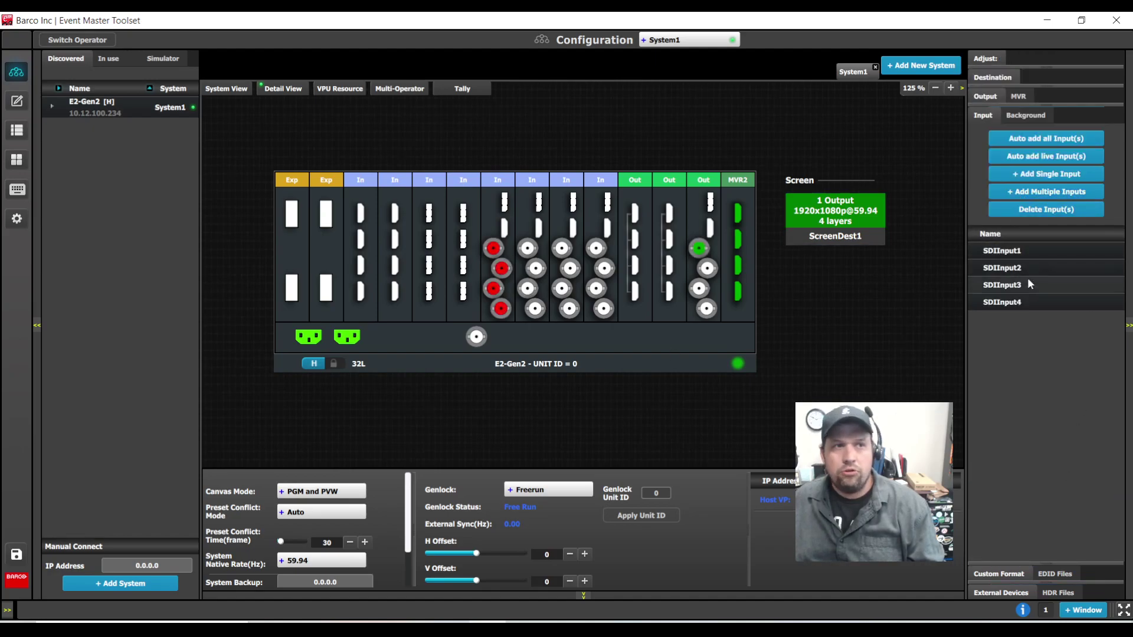
# Step: Rename the four SDI inputs Cam 1, Cam 2, Cam 3 and Cam 4
pyautogui.click(1039, 251)
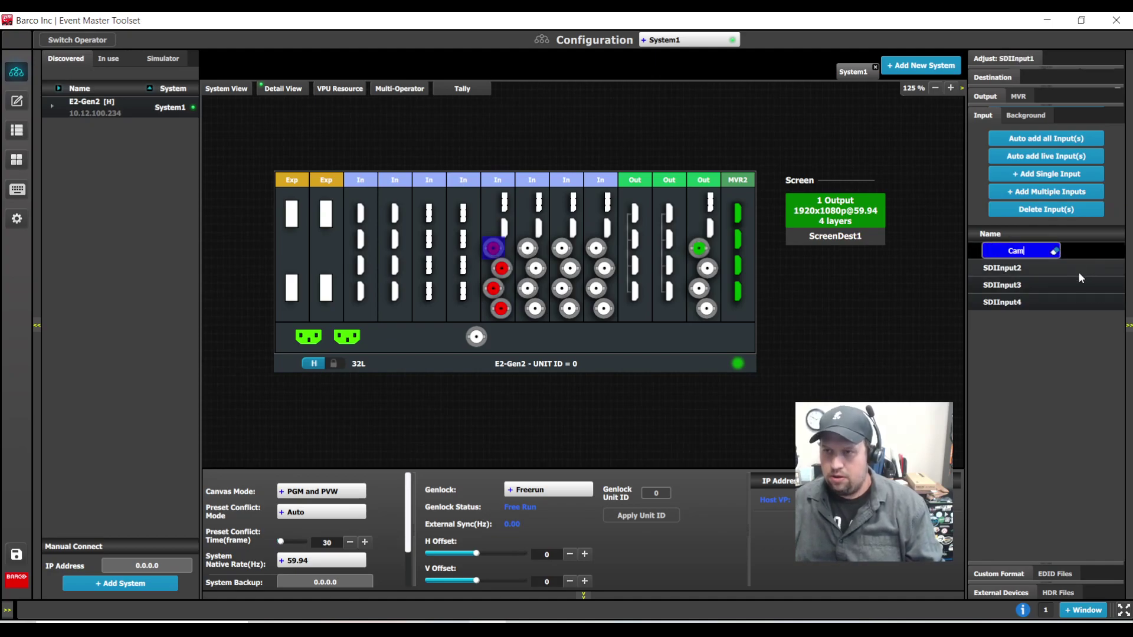
pyautogui.write('Cam 1')
pyautogui.click(1024, 269)
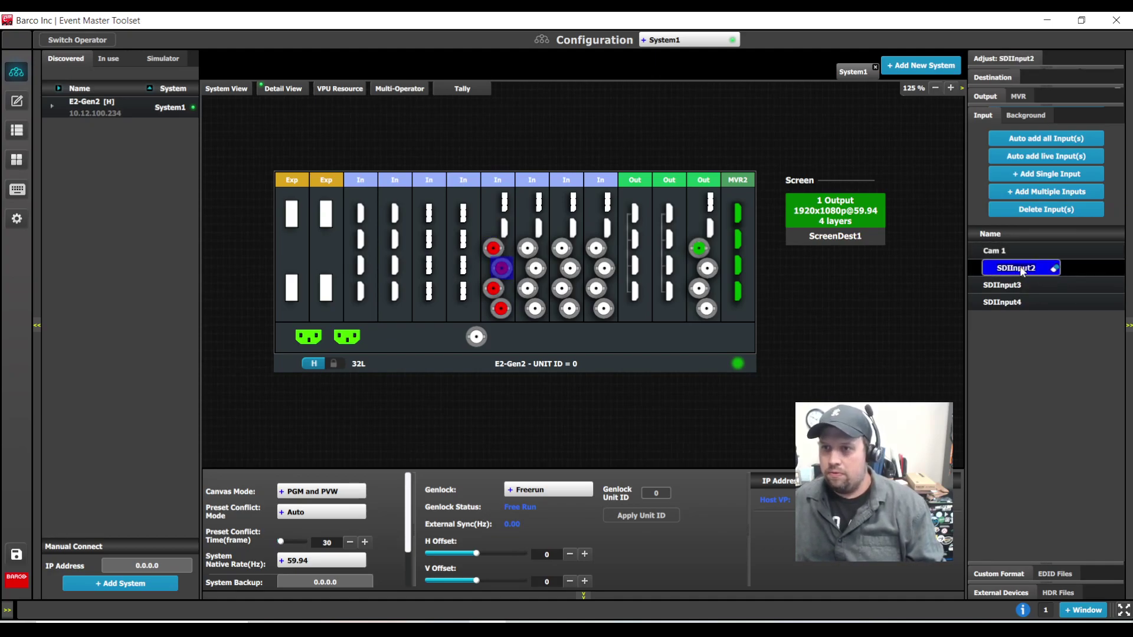
pyautogui.write('Cam 2')
pyautogui.click(1017, 285)
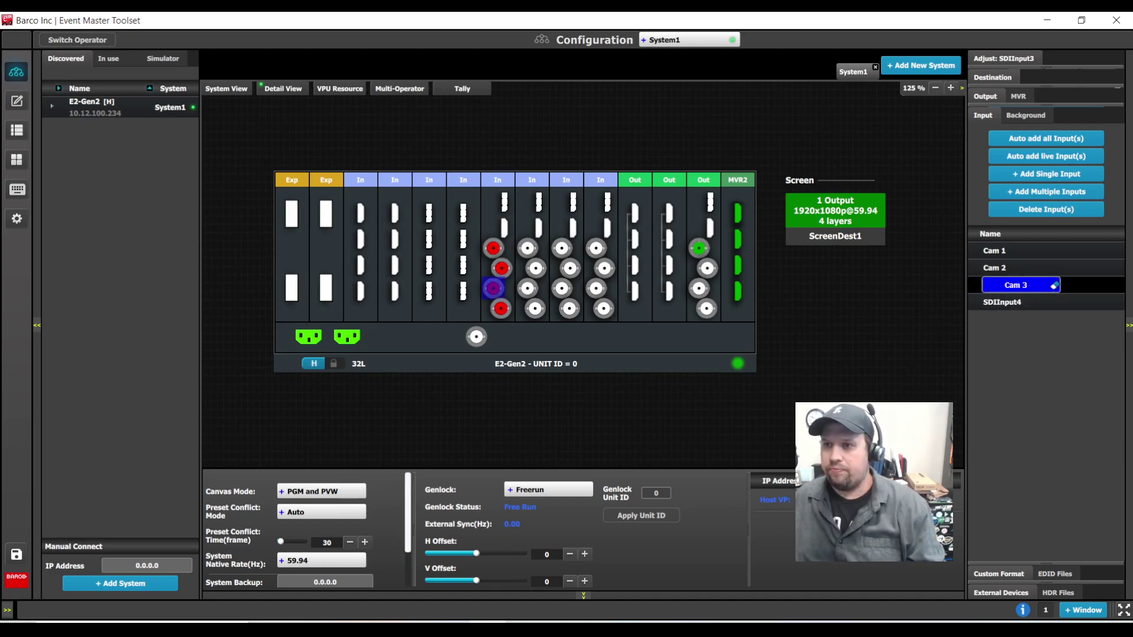
pyautogui.click(1027, 303)
pyautogui.write('Cam')
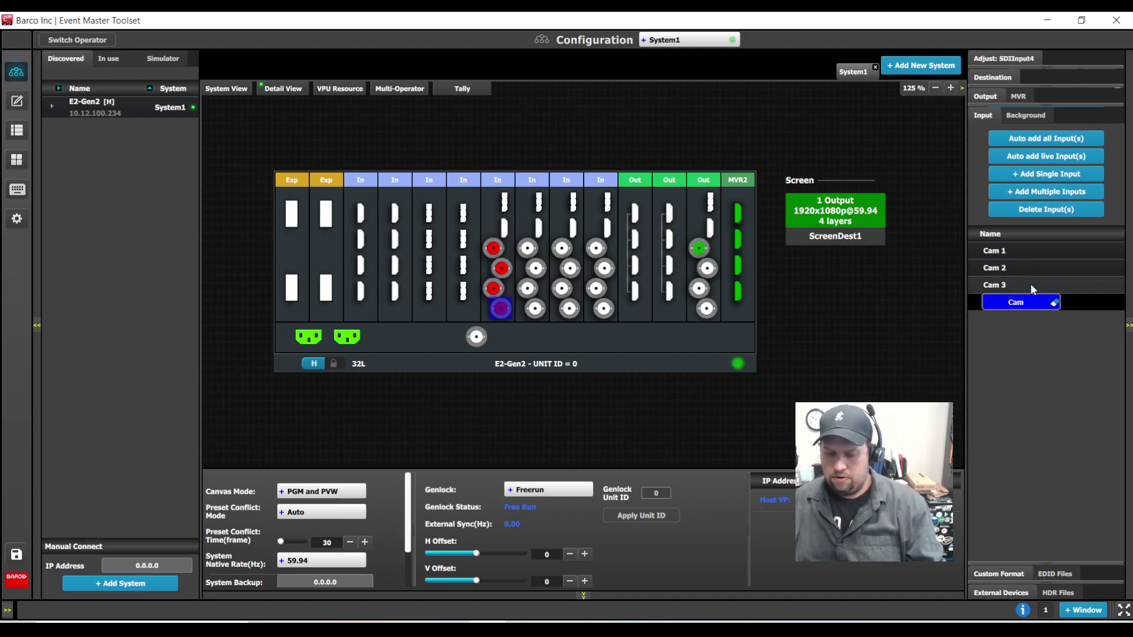
pyautogui.write(' 4')
pyautogui.press('Return')
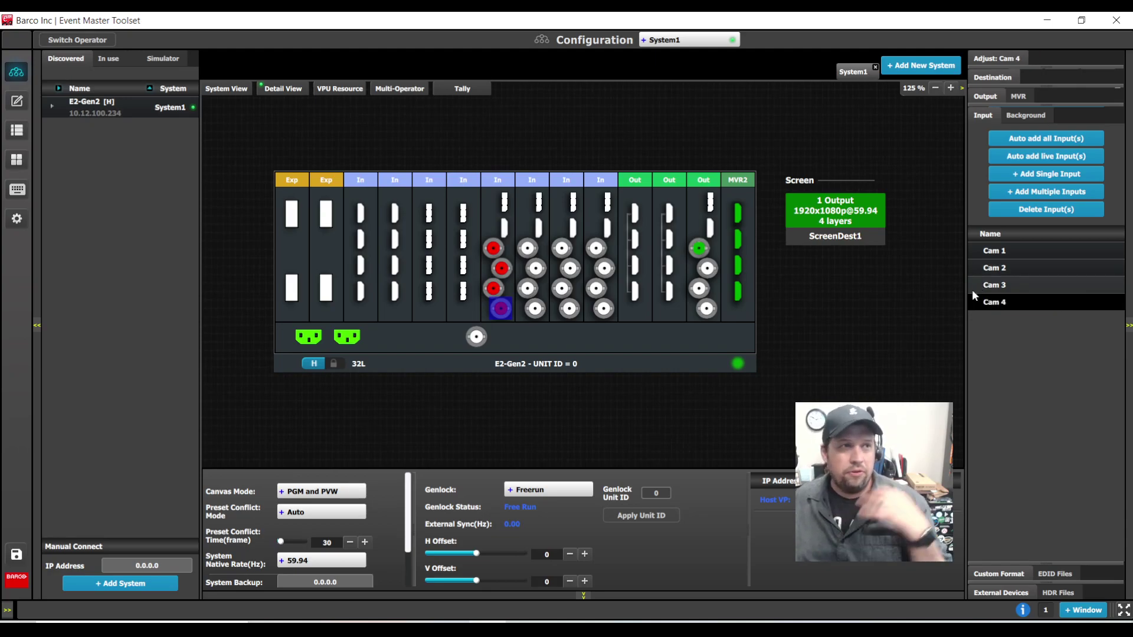
# Step: In Programming, show the inputs with thumbnails and load the CAM 1 image from the Source Thumbnails folder as Cam 1's thumbnail
pyautogui.click(18, 102)
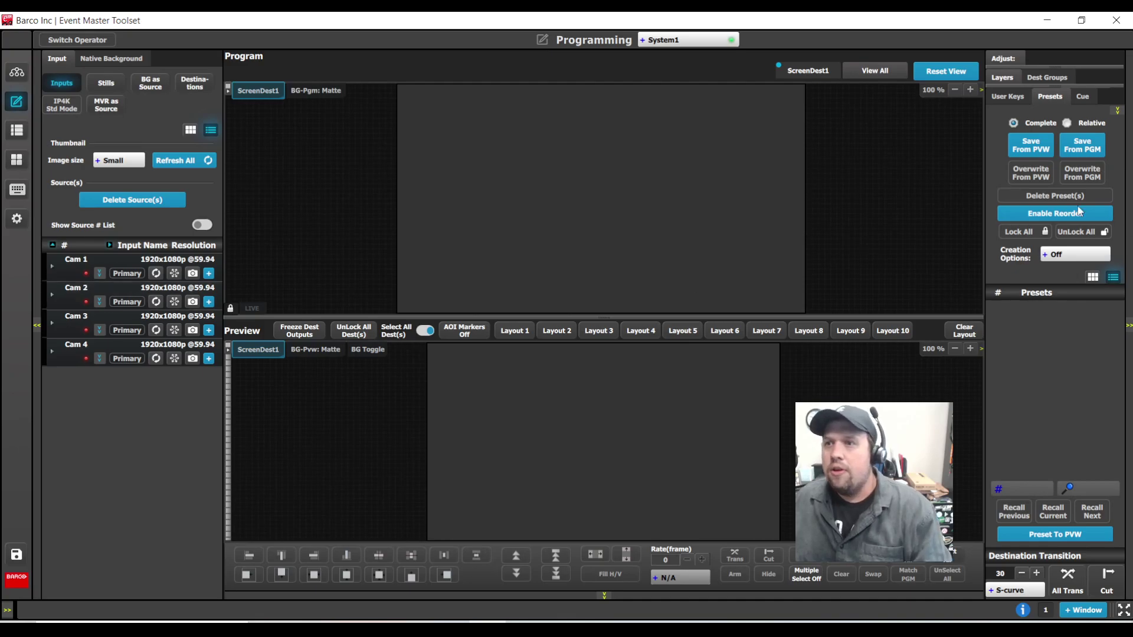
pyautogui.click(190, 129)
pyautogui.click(102, 268)
pyautogui.scroll(3, 395, 236)
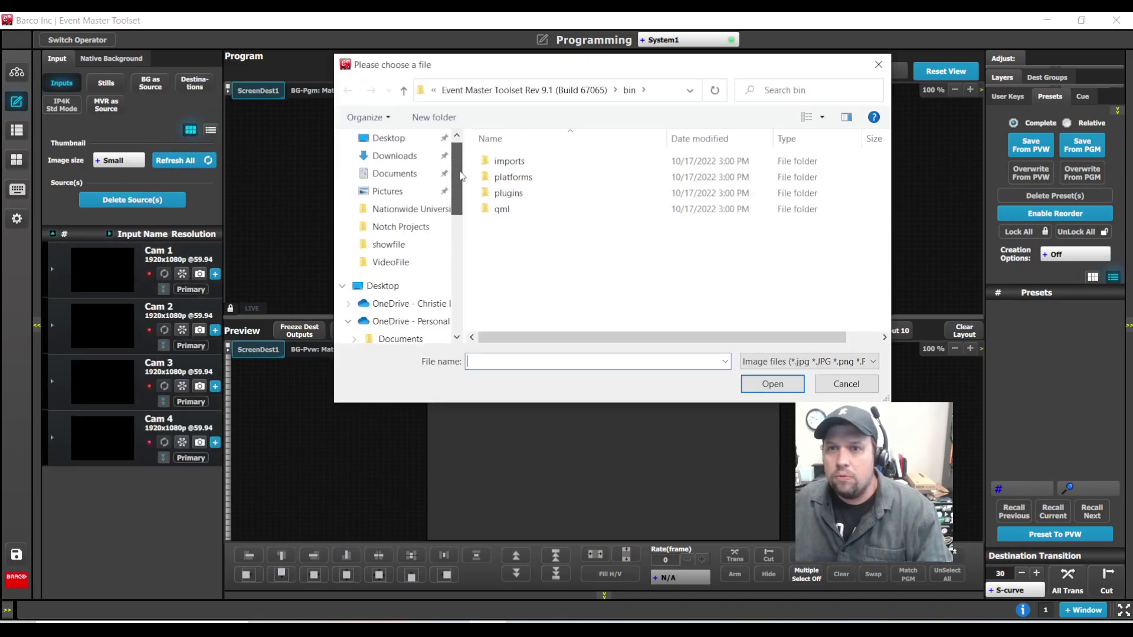
pyautogui.scroll(-1, 405, 201)
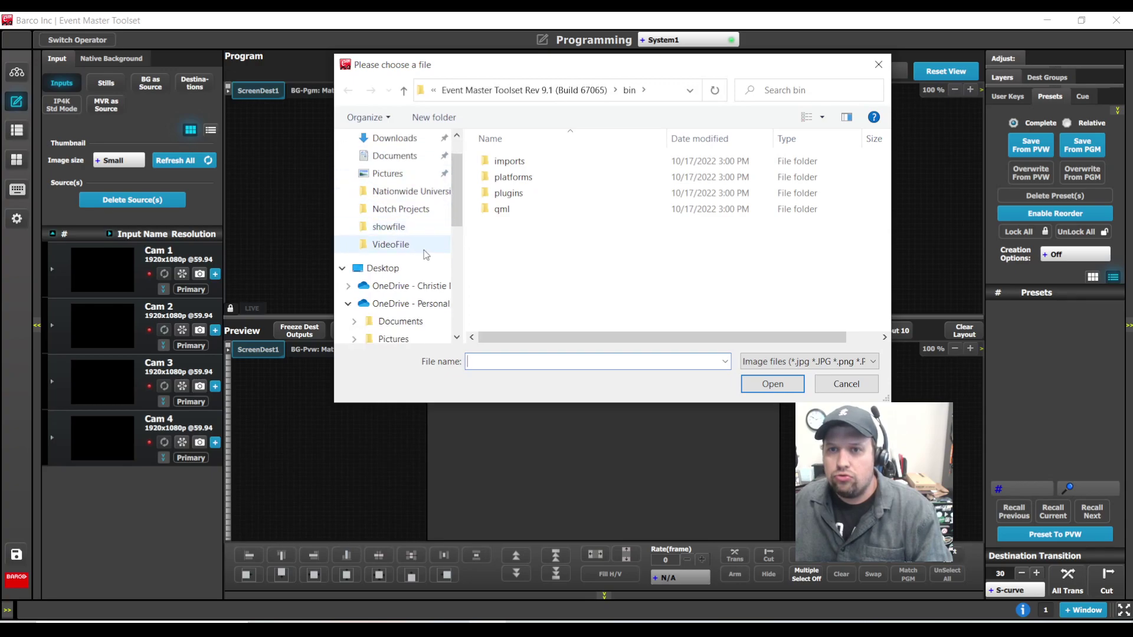
pyautogui.click(407, 173)
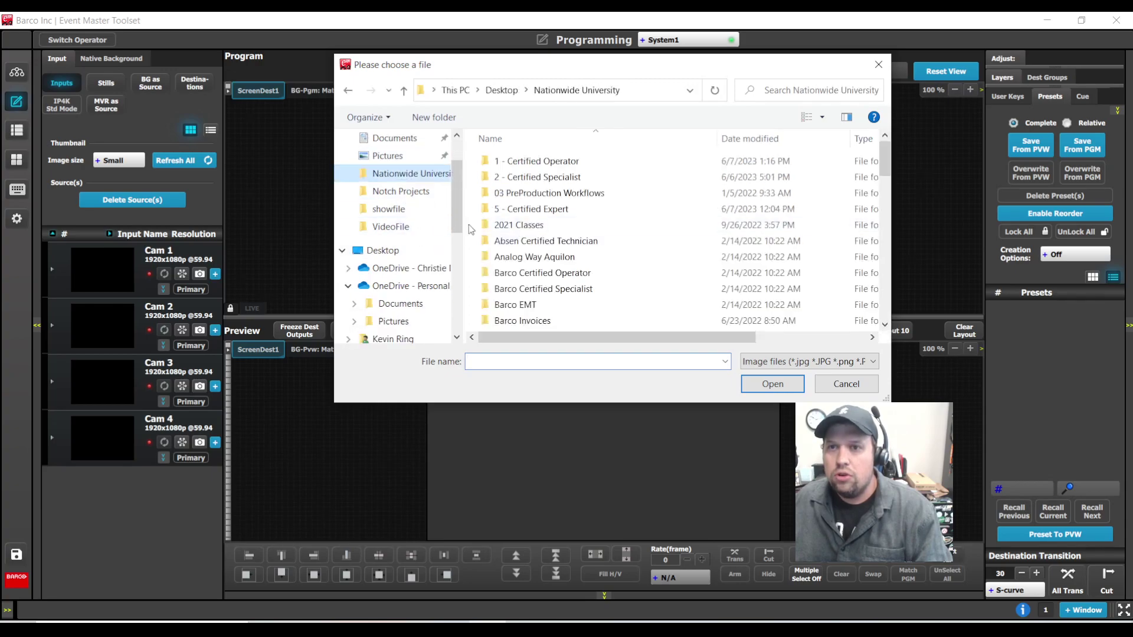
pyautogui.doubleClick(537, 177)
pyautogui.doubleClick(544, 161)
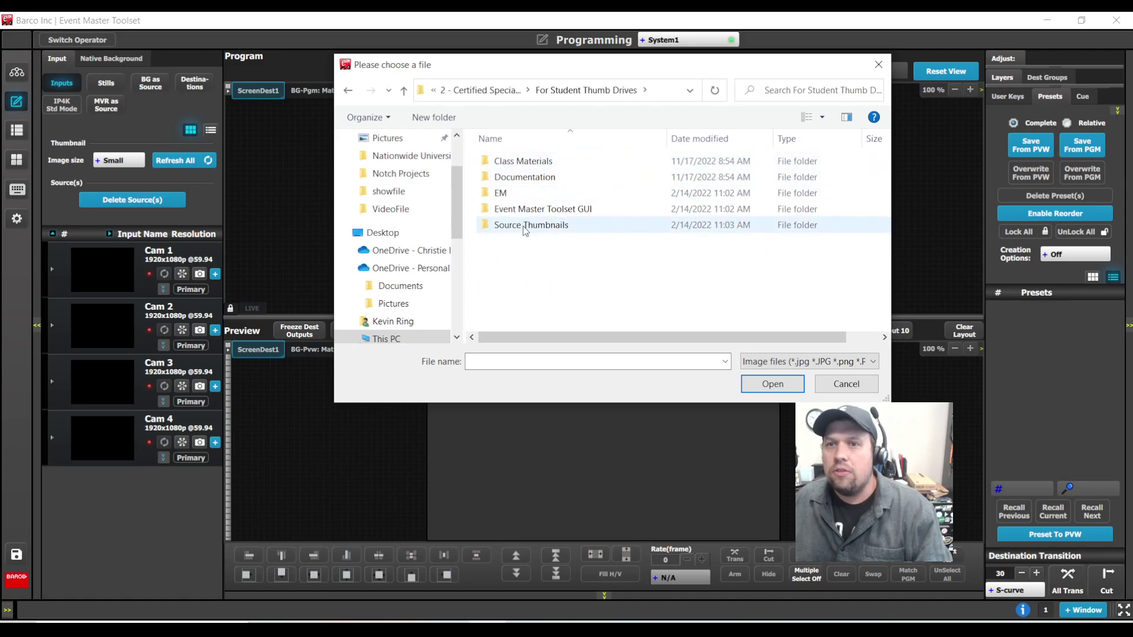
pyautogui.doubleClick(549, 224)
pyautogui.click(514, 271)
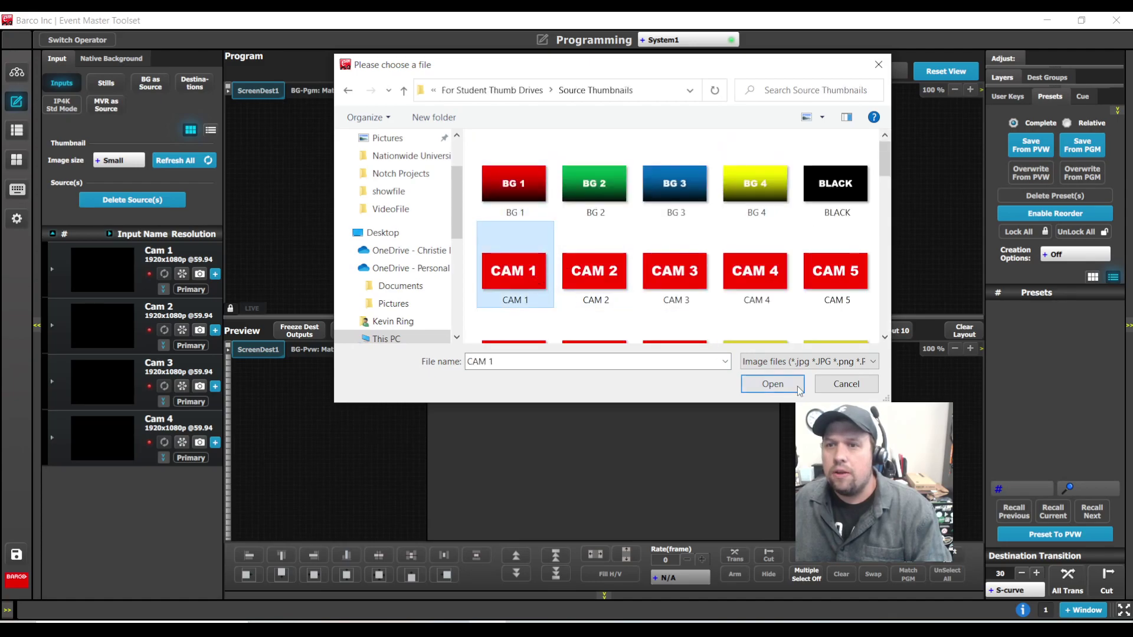
pyautogui.click(767, 390)
# Step: Load the CAM 2, CAM 3 and CAM 4 images as the thumbnails of the matching inputs
pyautogui.click(200, 330)
pyautogui.click(588, 273)
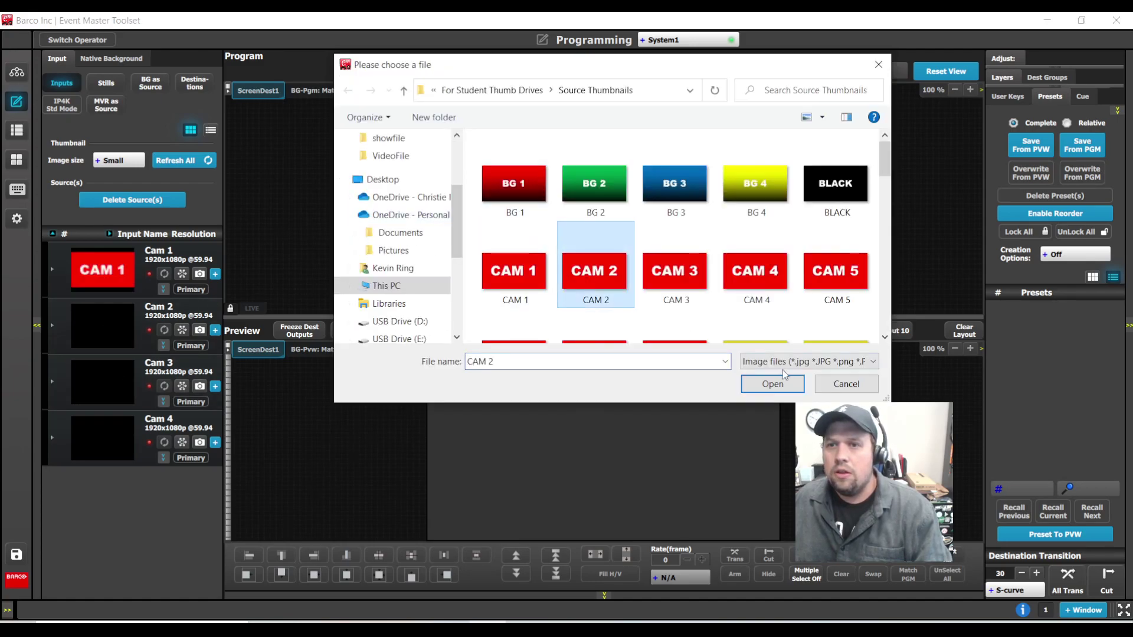
pyautogui.click(773, 384)
pyautogui.click(199, 386)
pyautogui.click(662, 272)
pyautogui.click(772, 384)
pyautogui.click(200, 442)
pyautogui.click(732, 270)
pyautogui.click(772, 383)
# Step: Place Cam 1 to Cam 4 clockwise in the preview's four corners, starting at the upper left, and save the preview as a preset
pyautogui.moveTo(94, 268); pyautogui.dragTo(491, 379)
pyautogui.moveTo(103, 326); pyautogui.dragTo(711, 388)
pyautogui.moveTo(103, 382); pyautogui.dragTo(715, 497)
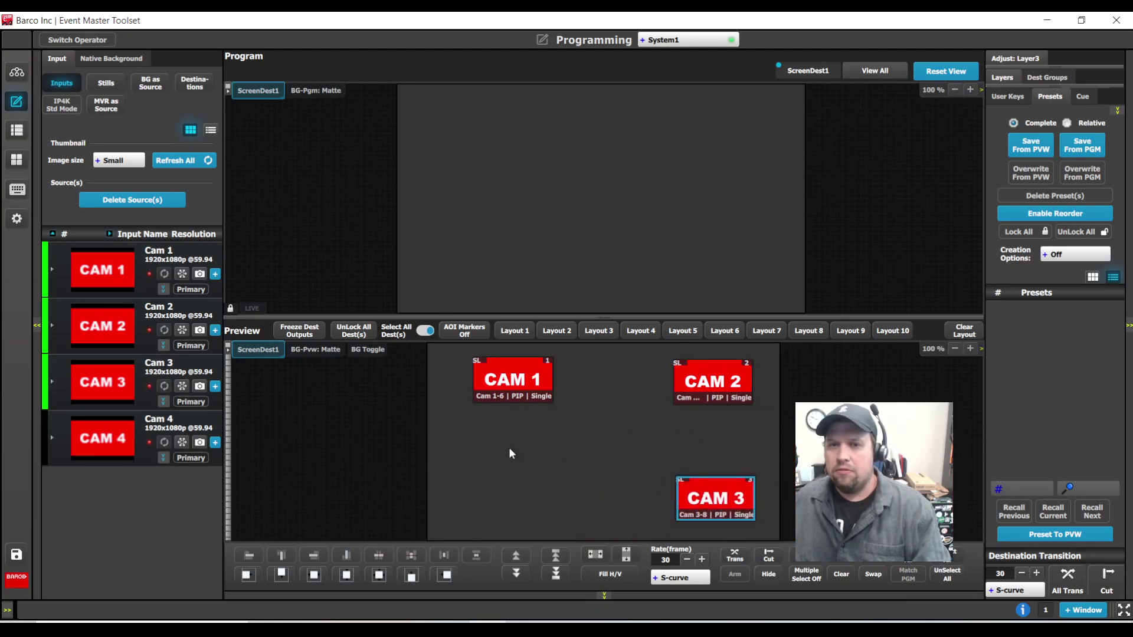
pyautogui.moveTo(110, 436); pyautogui.dragTo(501, 507)
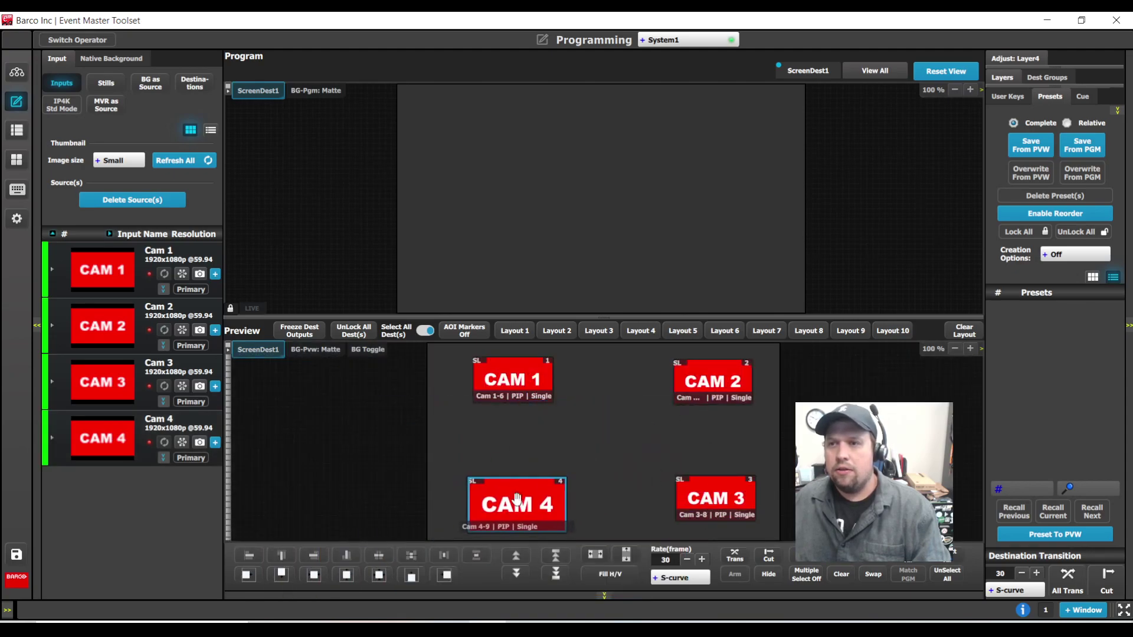
pyautogui.click(1030, 145)
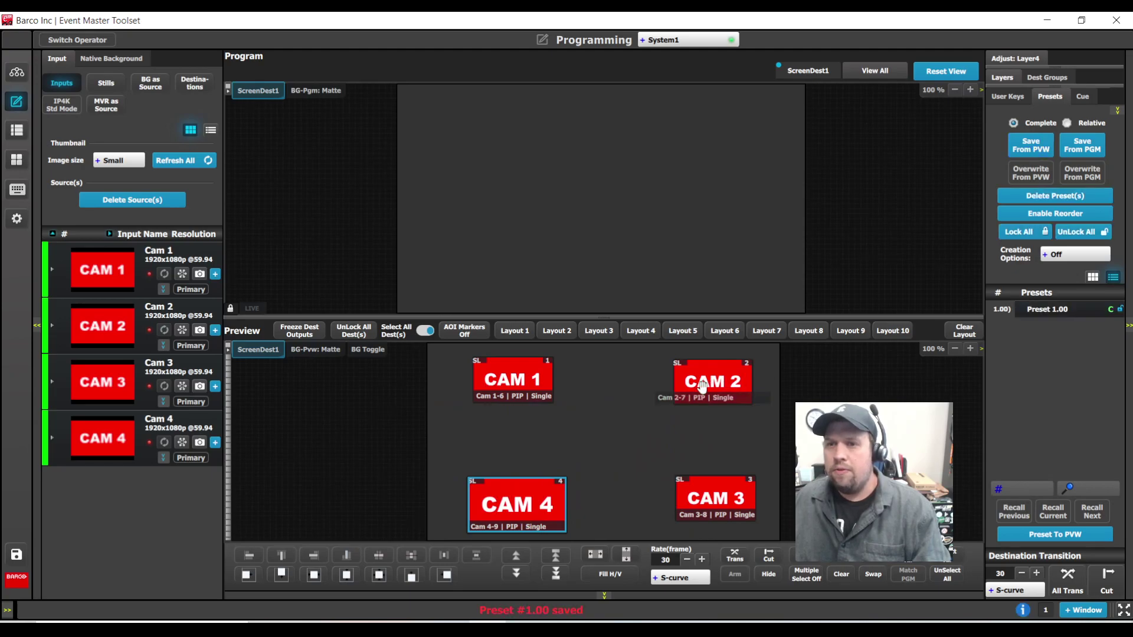
# Step: Shift the four camera layers one corner clockwise in the preview, with Cam 4 at the upper left, and save a second preset
pyautogui.moveTo(732, 388); pyautogui.dragTo(732, 465)
pyautogui.moveTo(532, 384); pyautogui.dragTo(734, 395)
pyautogui.click(493, 480)
pyautogui.moveTo(493, 479); pyautogui.dragTo(508, 363)
pyautogui.moveTo(708, 508); pyautogui.dragTo(507, 514)
pyautogui.moveTo(726, 470); pyautogui.dragTo(732, 522)
pyautogui.click(1028, 146)
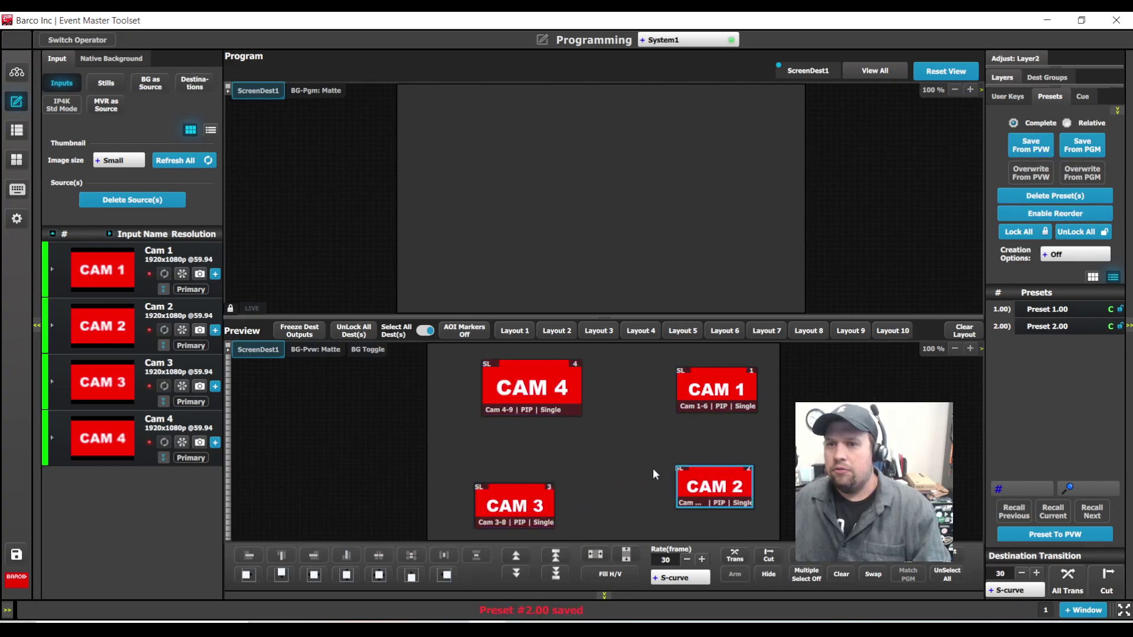
# Step: Shift the camera layers another corner clockwise in the preview, with Cam 3 at the upper left, and save a third preset
pyautogui.moveTo(714, 481); pyautogui.dragTo(668, 484)
pyautogui.moveTo(491, 511); pyautogui.dragTo(469, 435)
pyautogui.moveTo(670, 493); pyautogui.dragTo(524, 503)
pyautogui.moveTo(717, 390); pyautogui.dragTo(712, 492)
pyautogui.moveTo(532, 389); pyautogui.dragTo(695, 391)
pyautogui.moveTo(525, 440); pyautogui.dragTo(573, 385)
pyautogui.click(1036, 152)
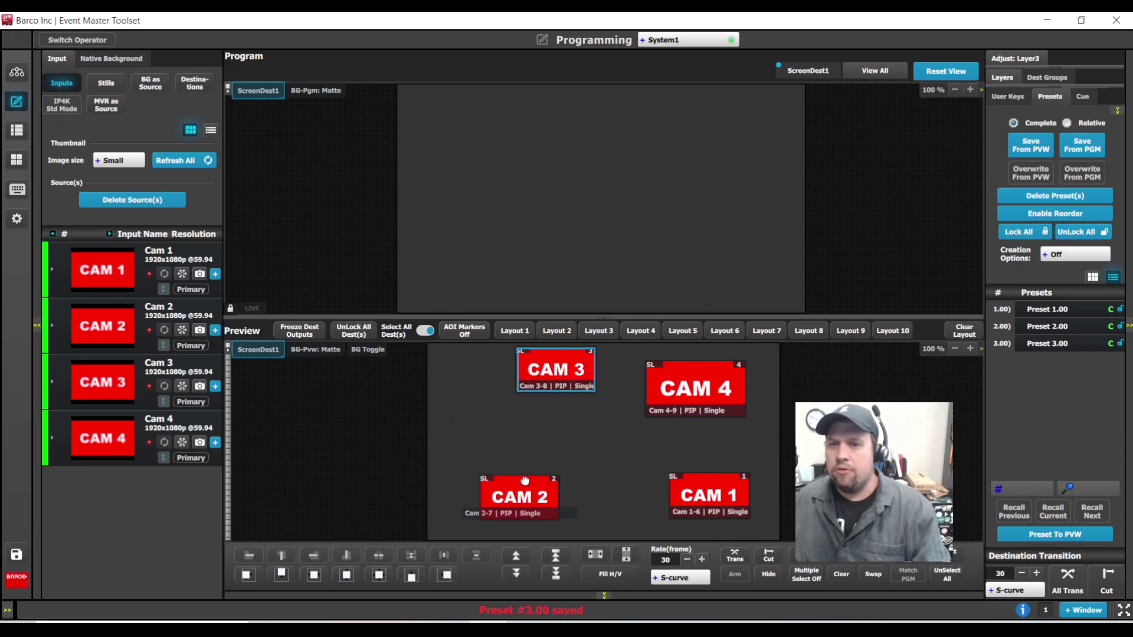
# Step: Shift the camera layers one more corner clockwise in the preview, with Cam 2 at the upper left, and save a fourth preset
pyautogui.moveTo(508, 502); pyautogui.dragTo(474, 409)
pyautogui.moveTo(696, 504); pyautogui.dragTo(483, 505)
pyautogui.moveTo(696, 388); pyautogui.dragTo(699, 472)
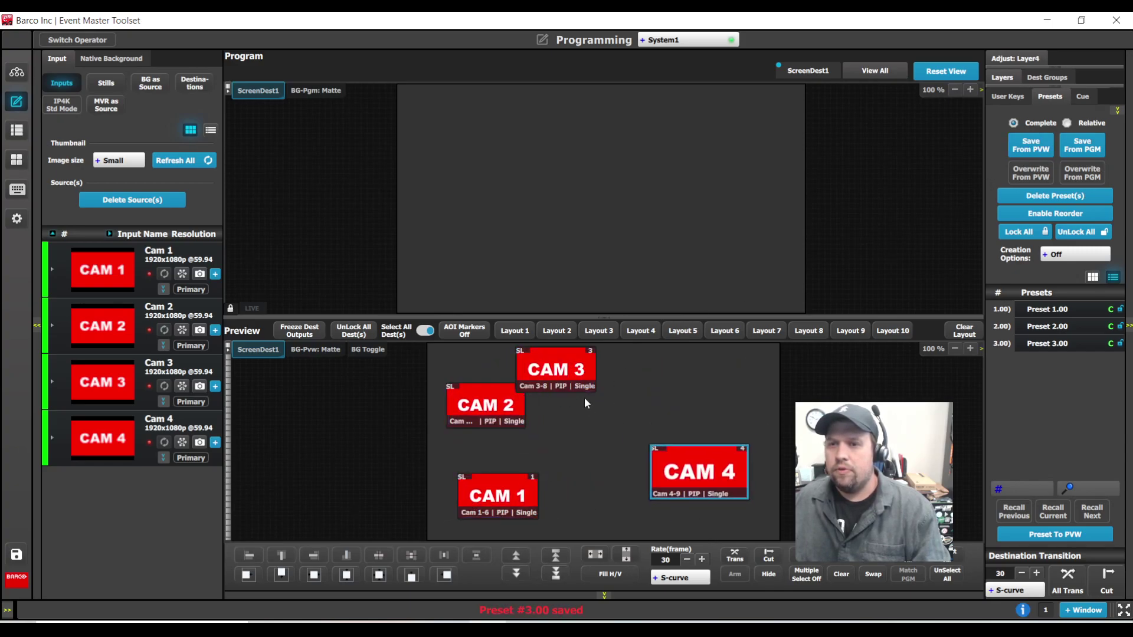
pyautogui.moveTo(556, 369); pyautogui.dragTo(689, 387)
pyautogui.moveTo(505, 408); pyautogui.dragTo(525, 390)
pyautogui.moveTo(501, 499); pyautogui.dragTo(516, 489)
pyautogui.click(676, 485)
pyautogui.moveTo(677, 486); pyautogui.dragTo(673, 495)
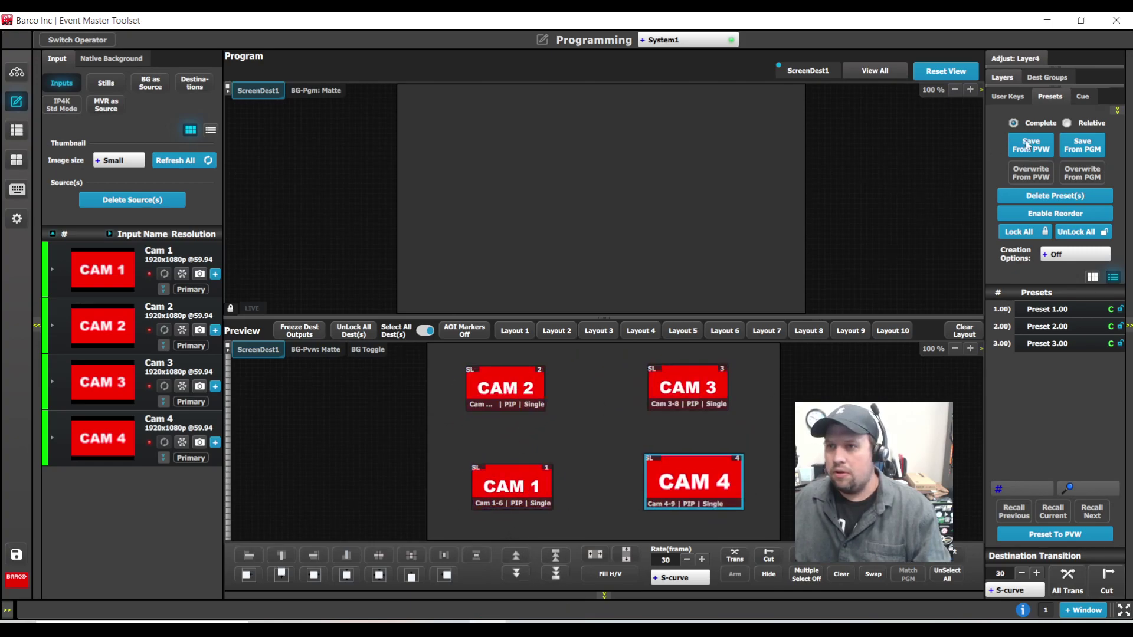
pyautogui.click(1033, 149)
# Step: Recall Presets 1.00 to 4.00 in order, transitioning each one to program with All Trans
pyautogui.click(1048, 310)
pyautogui.click(1053, 511)
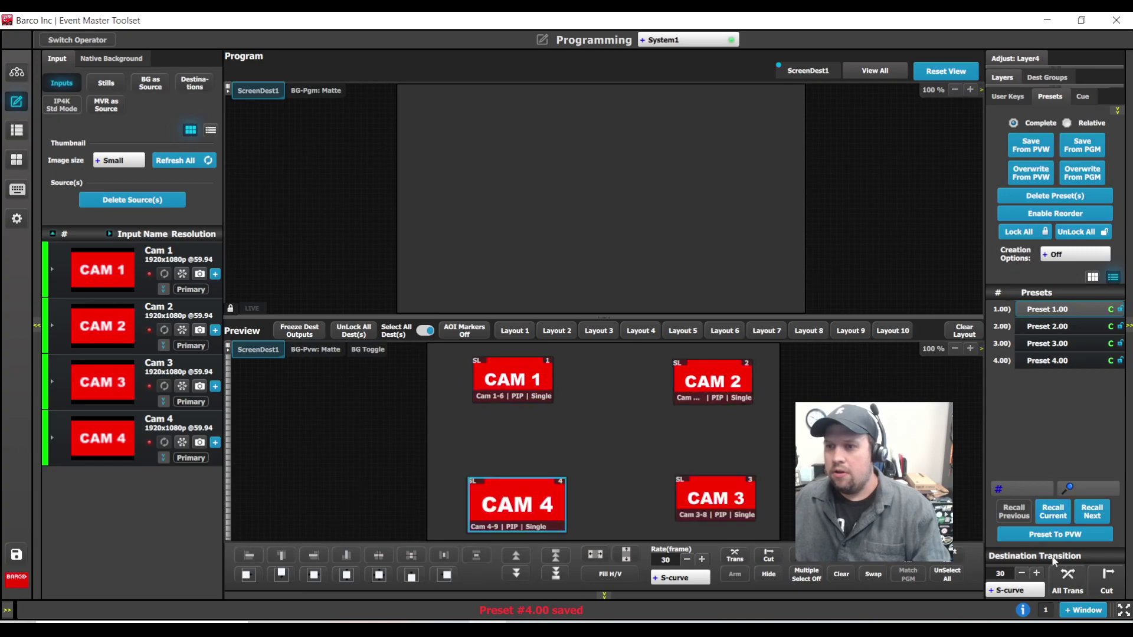
pyautogui.click(1067, 579)
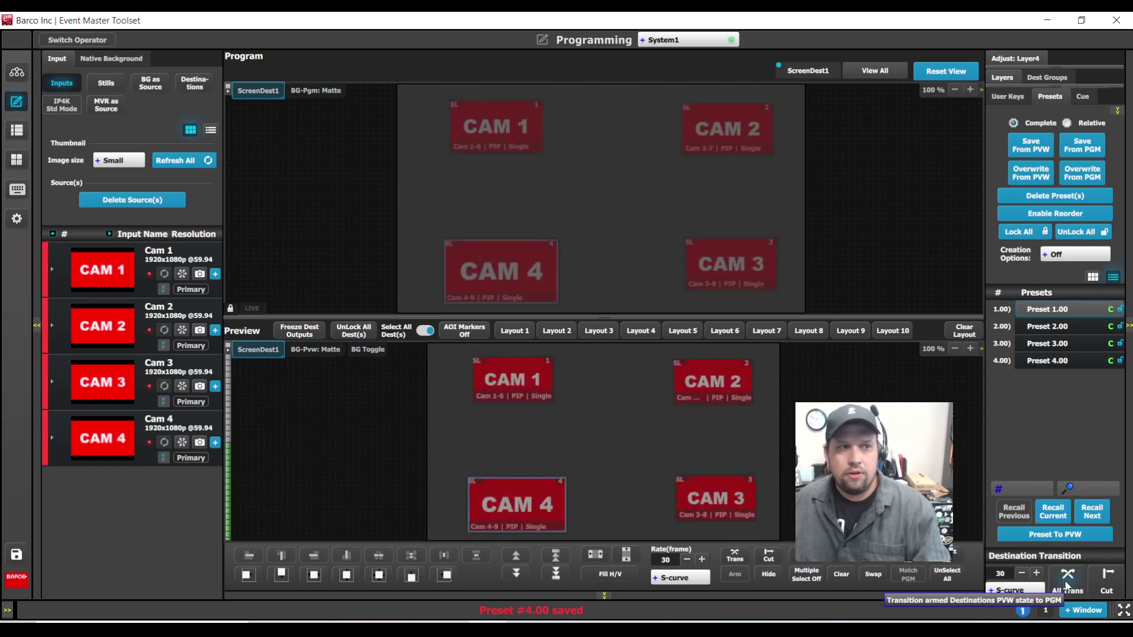
pyautogui.click(1048, 326)
pyautogui.click(1069, 575)
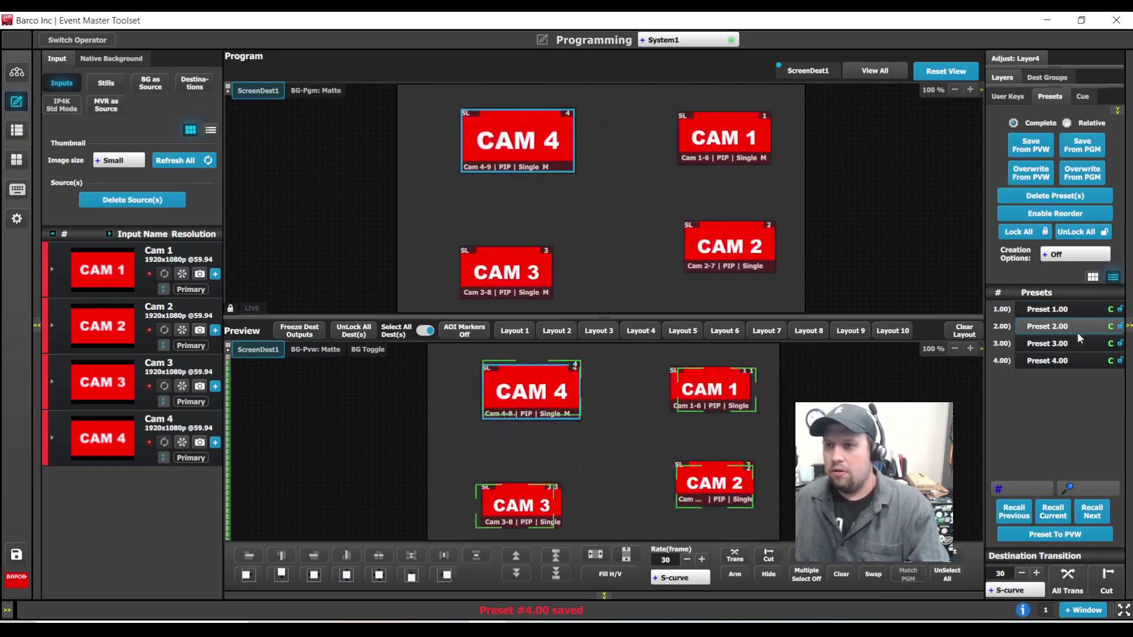
pyautogui.click(1062, 344)
pyautogui.click(1060, 517)
pyautogui.click(1067, 578)
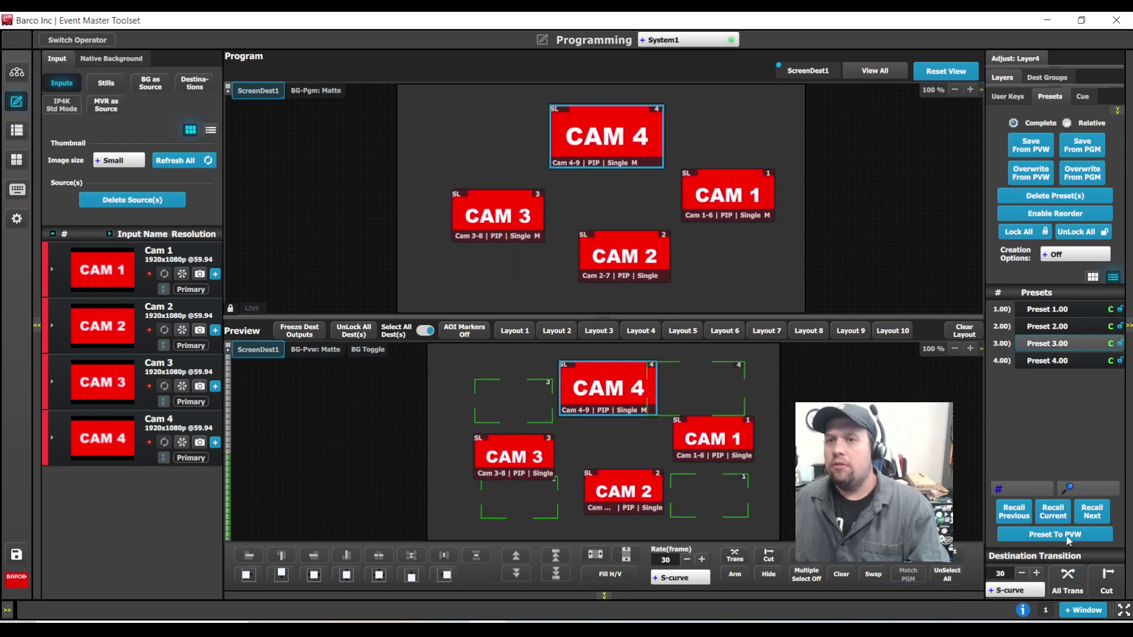
pyautogui.click(1043, 362)
pyautogui.click(1059, 514)
pyautogui.click(1067, 578)
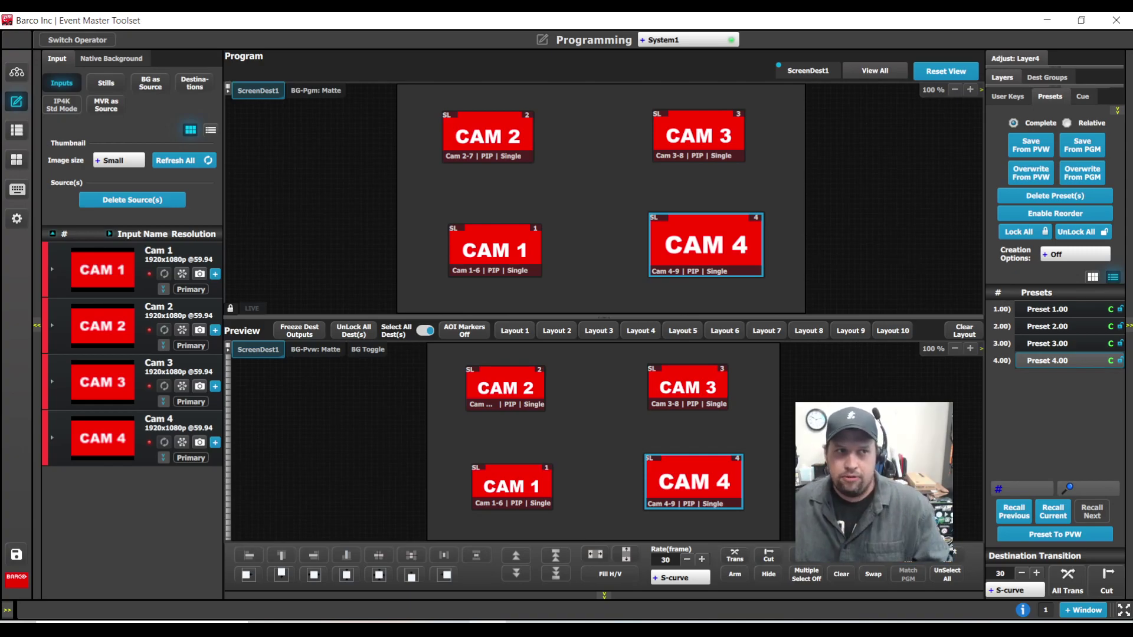
# Step: Add a second cue on the Cue page and name it Dance Dance Revolution
pyautogui.click(19, 127)
pyautogui.click(1049, 106)
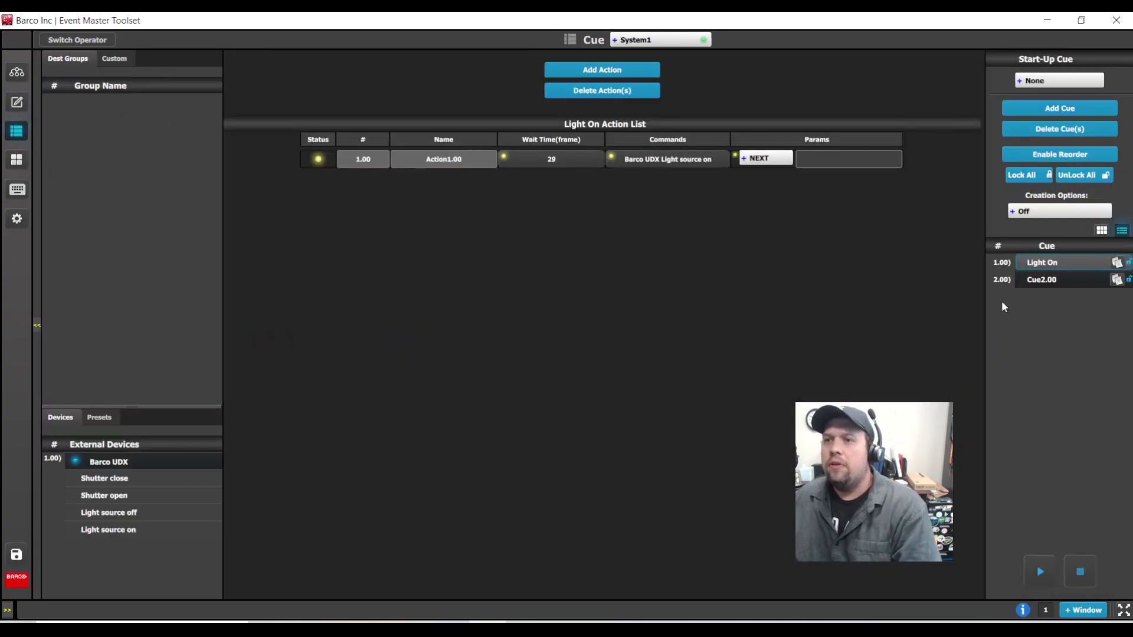
pyautogui.click(1051, 281)
pyautogui.write('Dance')
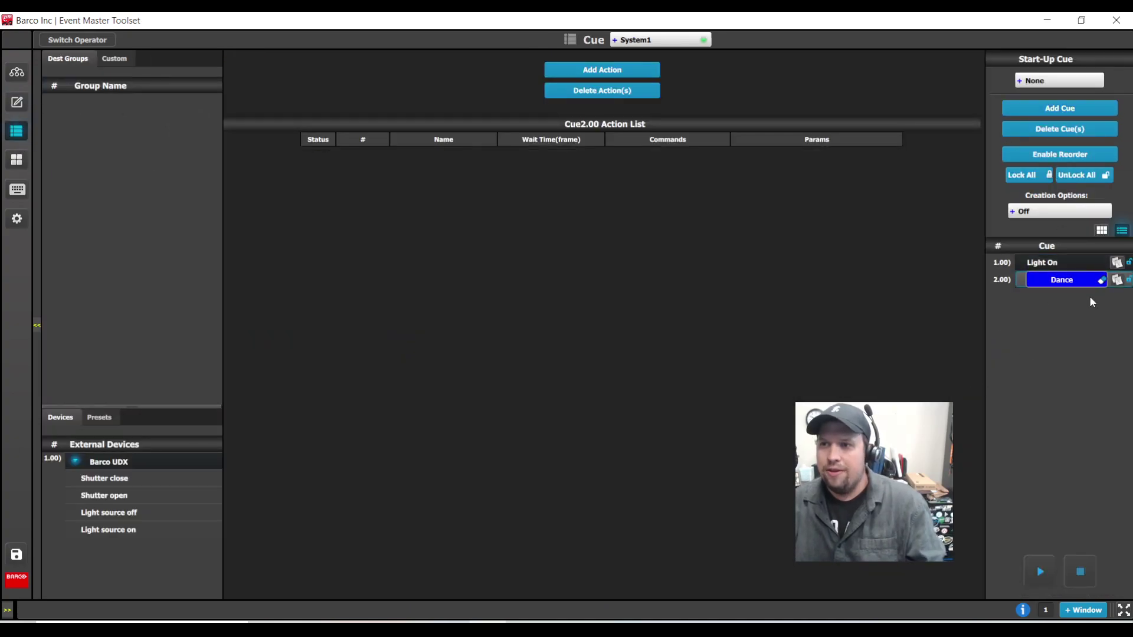
pyautogui.write(' Dance')
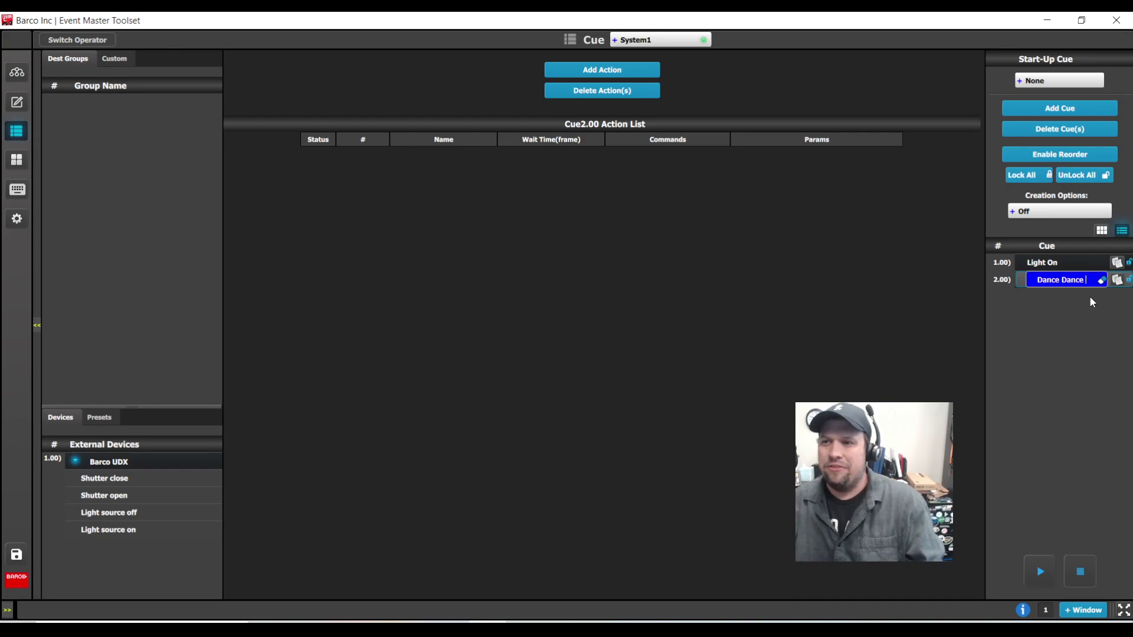
pyautogui.write(' Revolution')
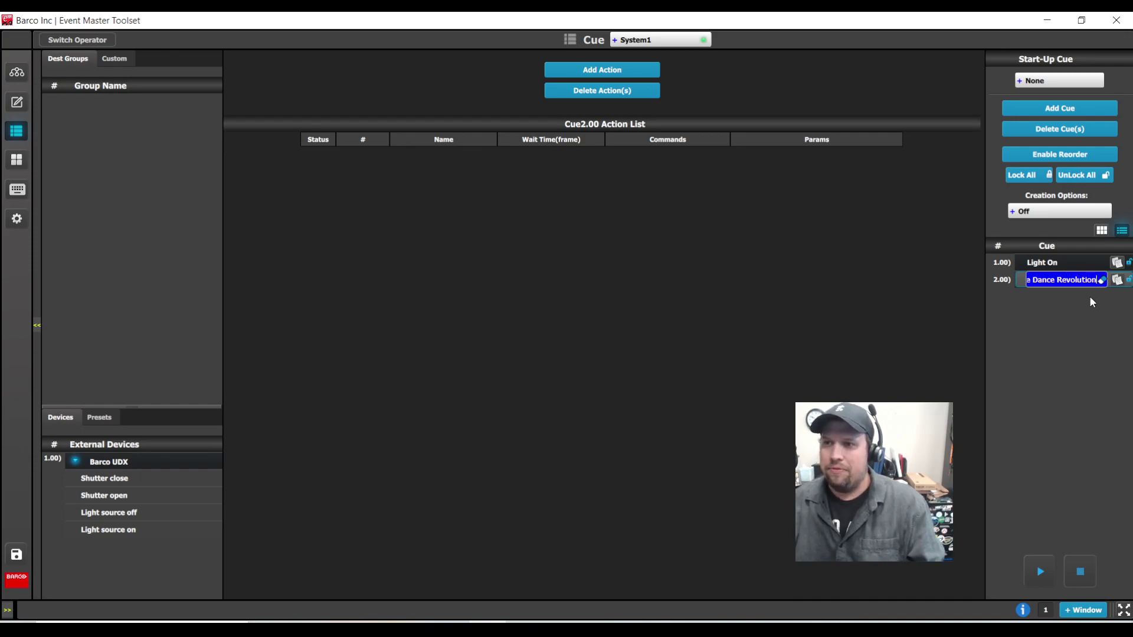
pyautogui.press('Return')
pyautogui.click(1062, 110)
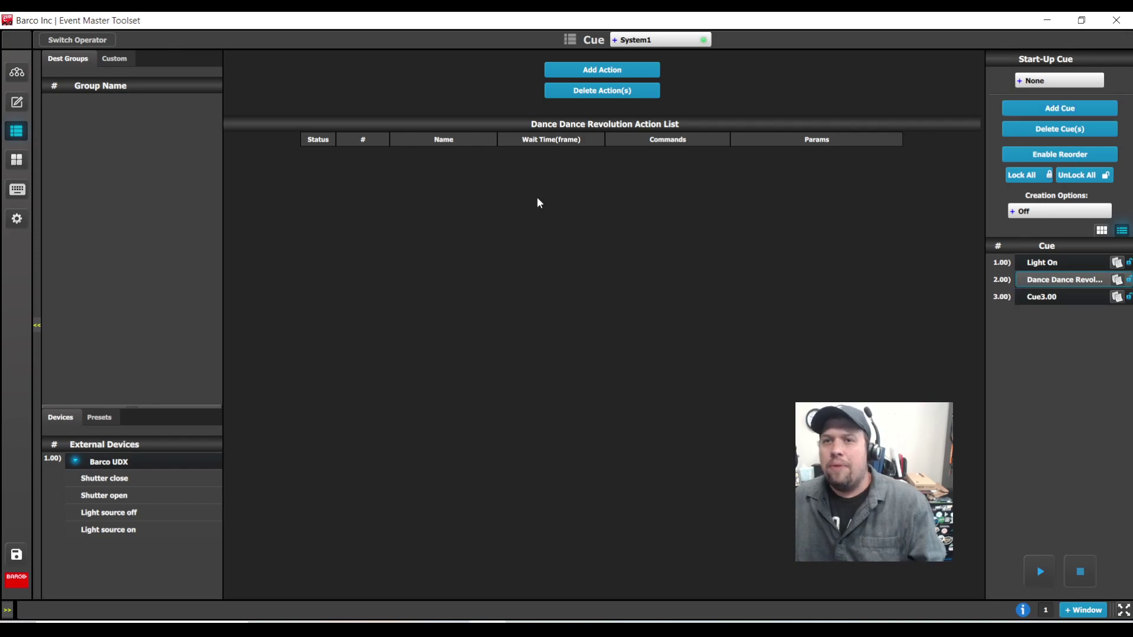
pyautogui.click(1060, 130)
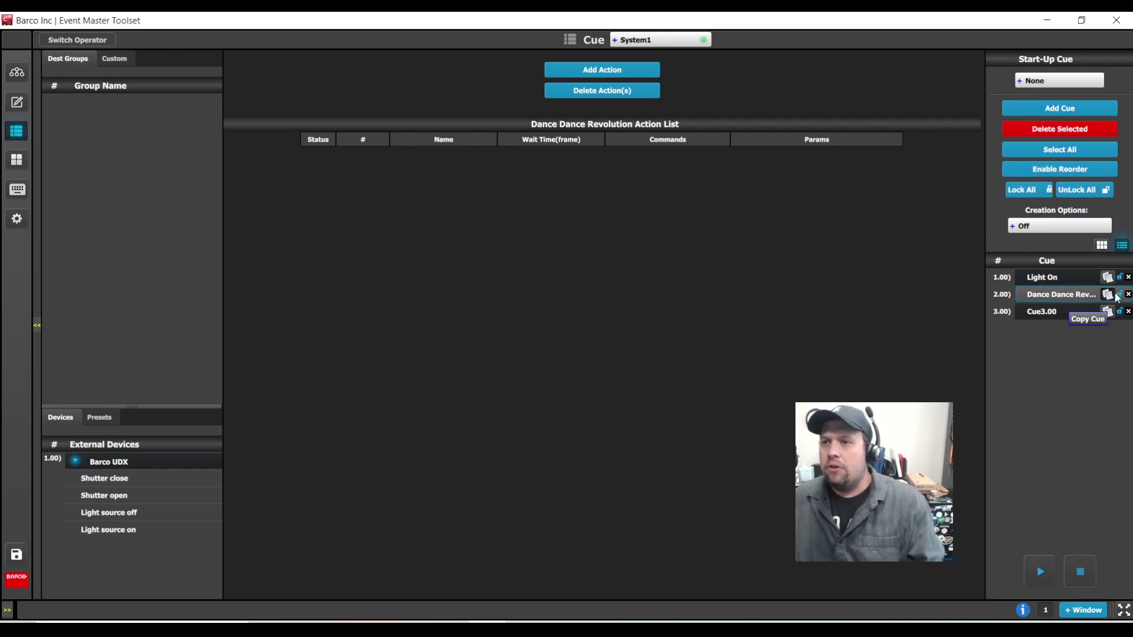
pyautogui.click(1059, 129)
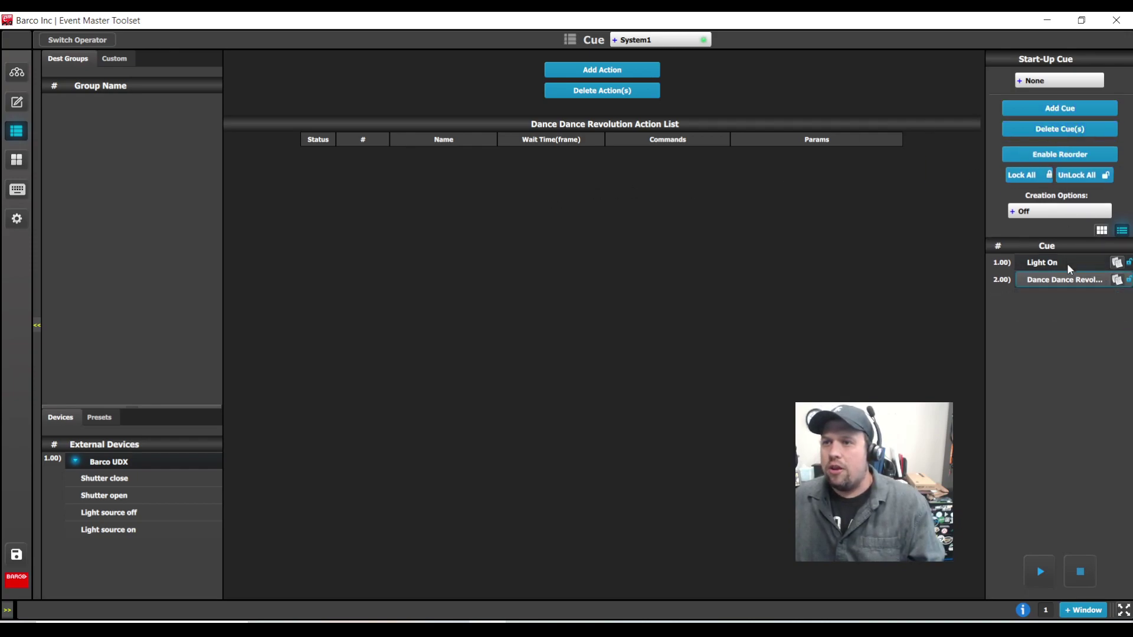
# Step: Add four actions to the Dance Dance Revolution cue
pyautogui.click(649, 71)
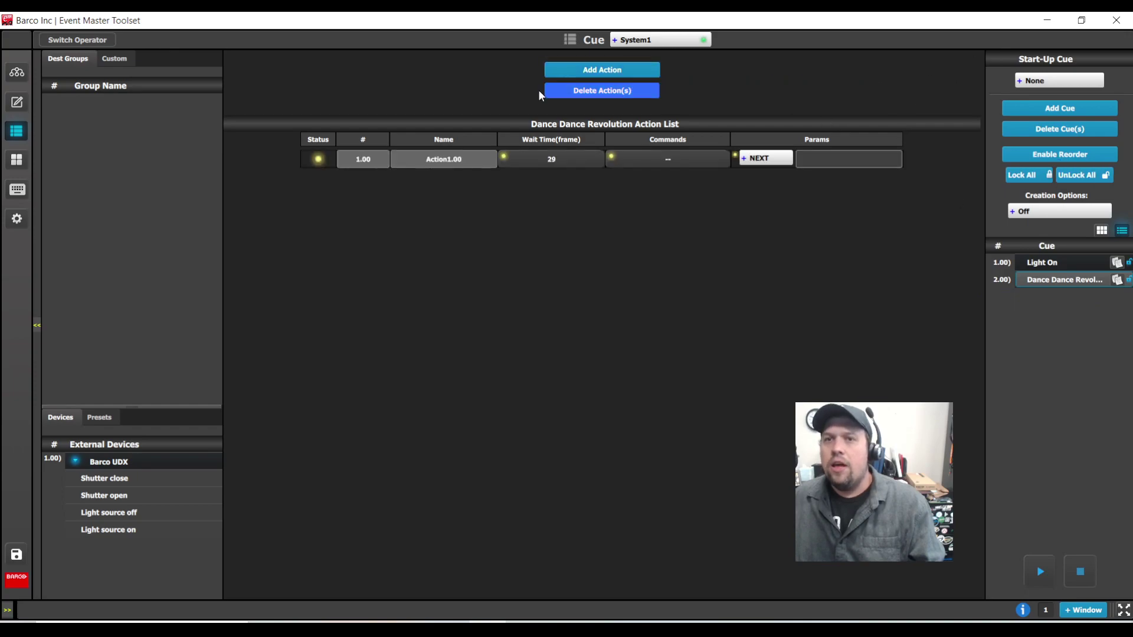
pyautogui.click(584, 74)
pyautogui.click(584, 74)
pyautogui.click(586, 74)
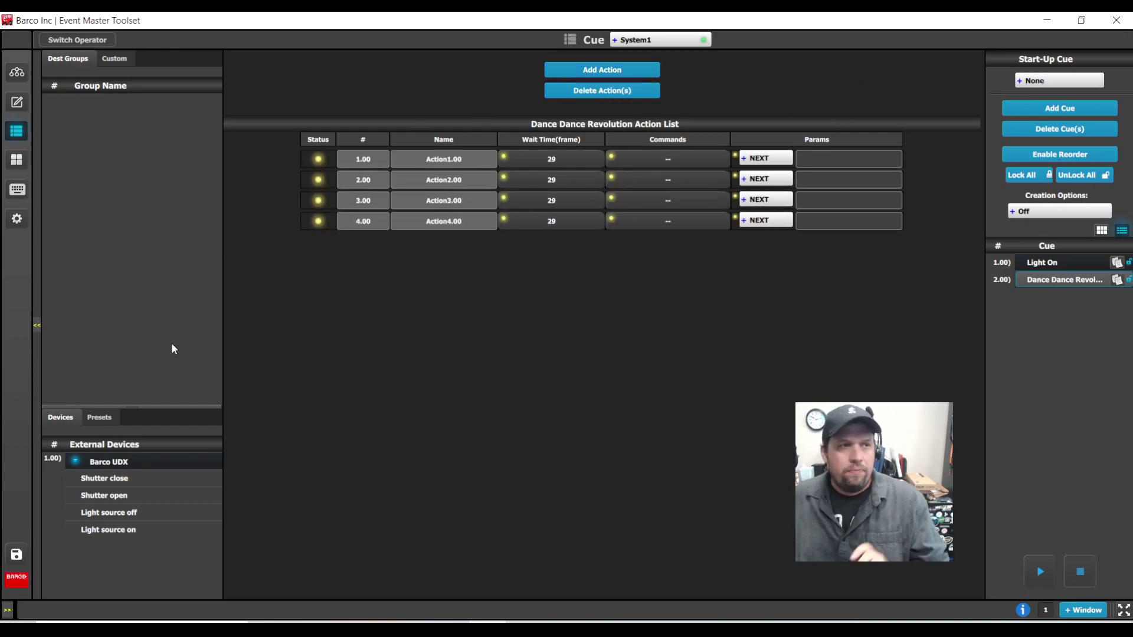
# Step: Assign Preset 1.00 as the command of the first action and set its wait time to 60 frames
pyautogui.click(100, 419)
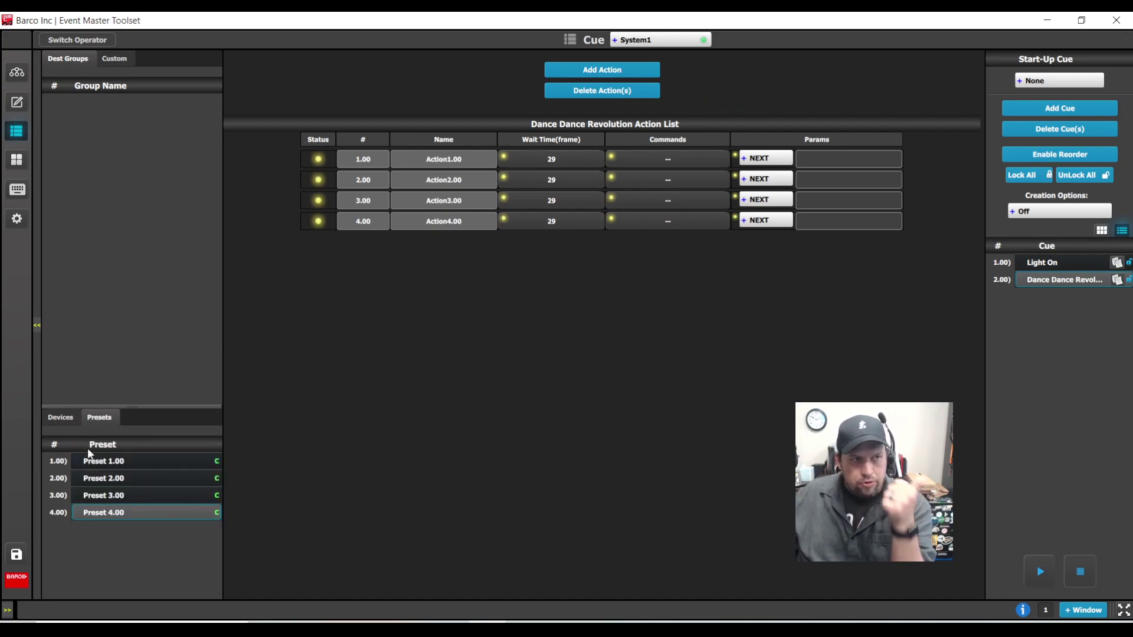
pyautogui.moveTo(98, 461); pyautogui.dragTo(648, 164)
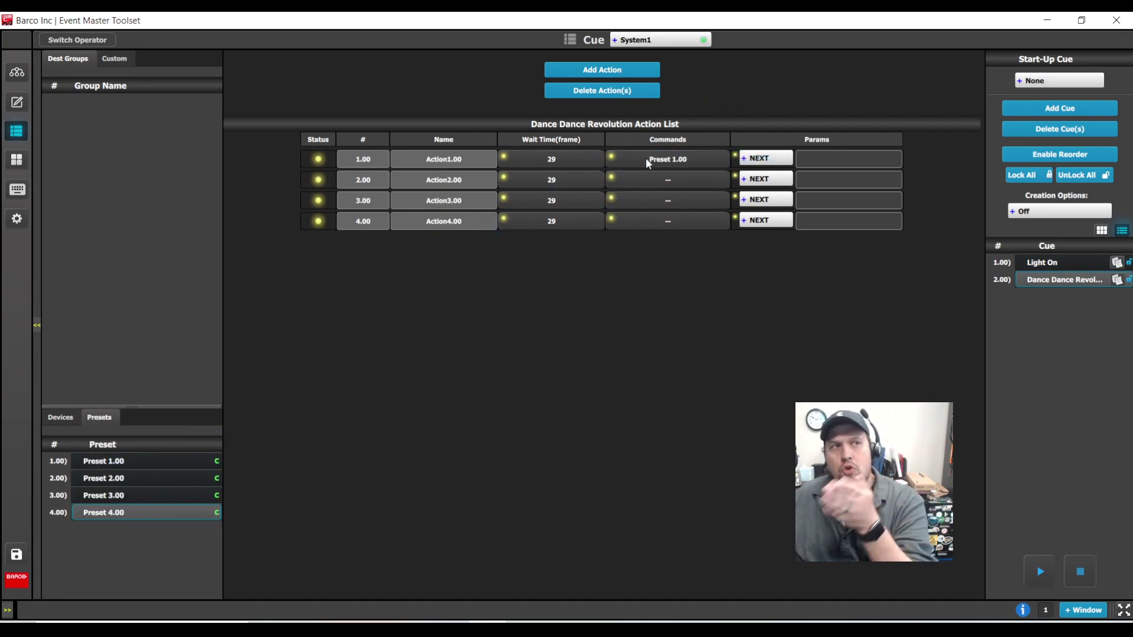
pyautogui.click(554, 160)
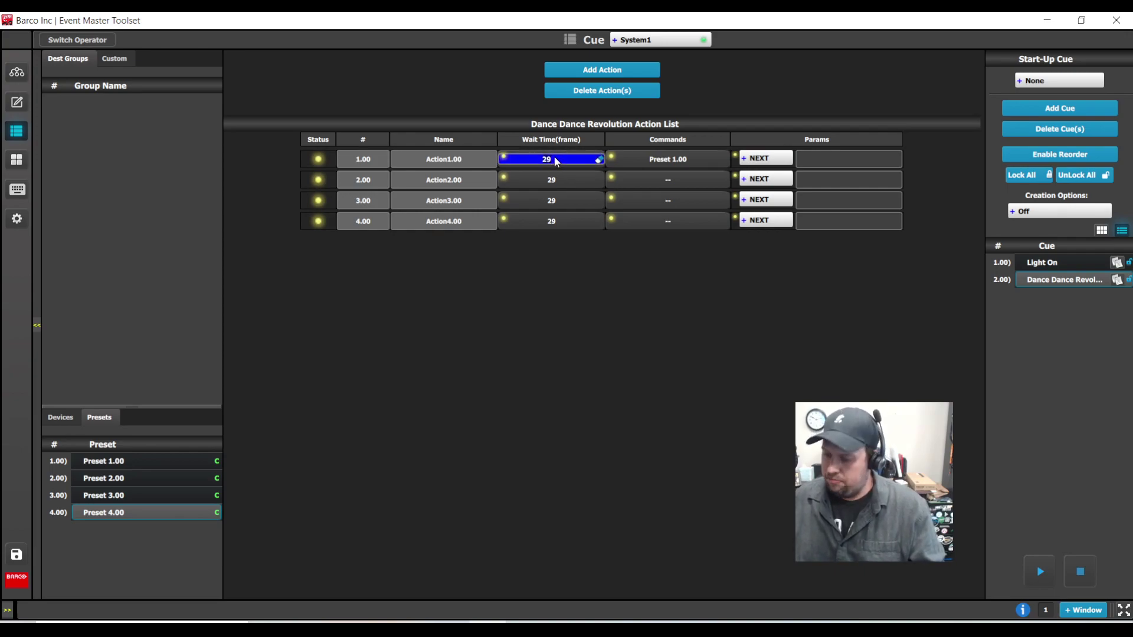
pyautogui.write('60')
pyautogui.press('Return')
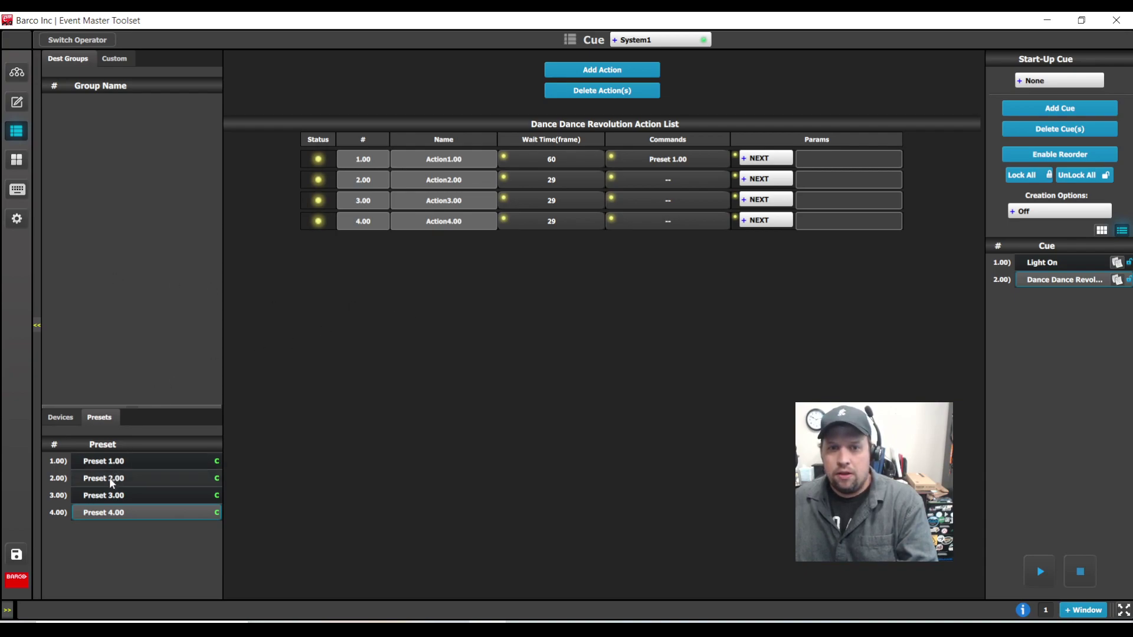
# Step: Assign the All Trans command to the second action and set its wait time to 60 frames
pyautogui.click(113, 63)
pyautogui.moveTo(74, 86); pyautogui.dragTo(664, 182)
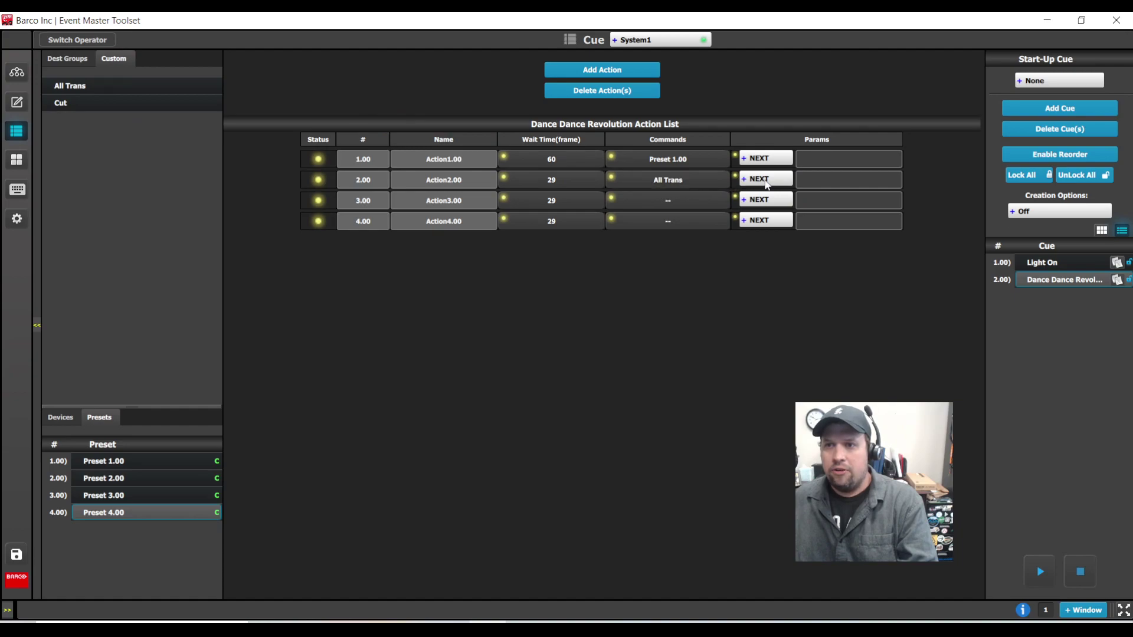
pyautogui.doubleClick(559, 185)
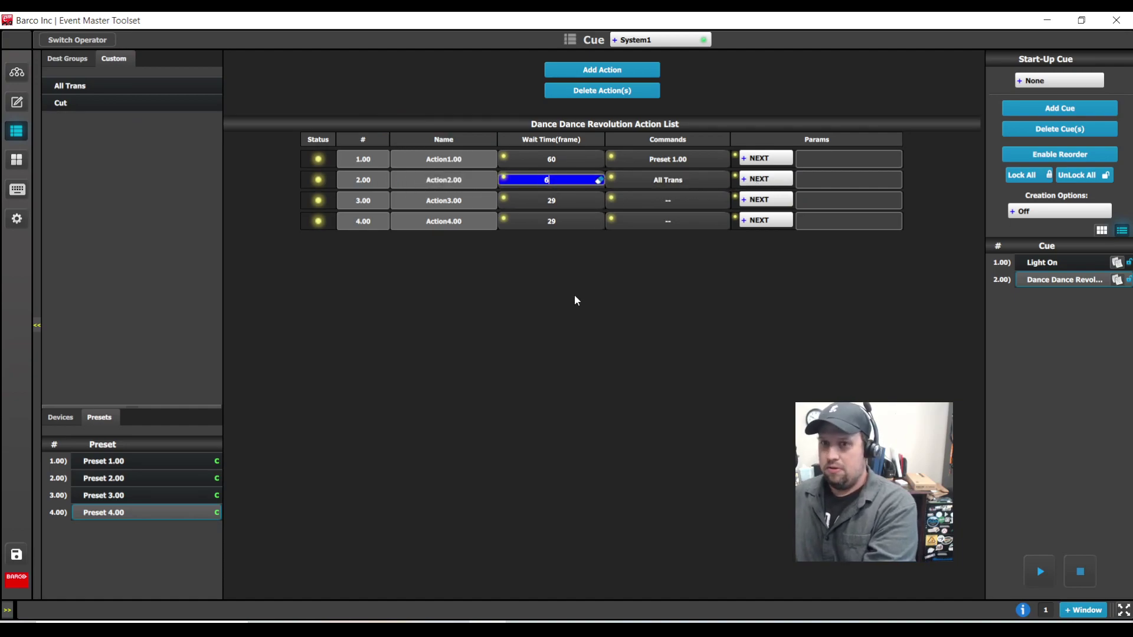
pyautogui.click(579, 357)
# Step: Assign Preset 2.00 to the third action and All Trans to the fourth, then add two actions and assign Preset 3.00 to the fifth
pyautogui.moveTo(113, 479); pyautogui.dragTo(659, 206)
pyautogui.moveTo(114, 89); pyautogui.dragTo(667, 222)
pyautogui.click(604, 71)
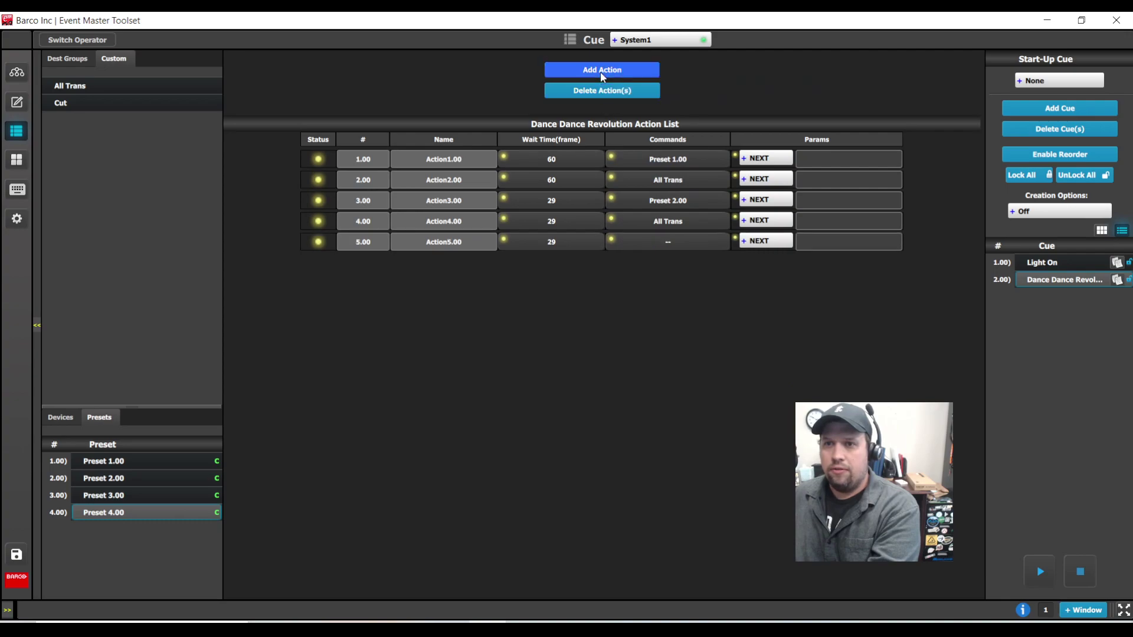
pyautogui.click(605, 71)
pyautogui.moveTo(549, 370); pyautogui.dragTo(691, 242)
# Step: Set the wait times of the third to sixth actions to 60 frames
pyautogui.doubleClick(542, 224)
pyautogui.write('60')
pyautogui.doubleClick(564, 201)
pyautogui.write('60')
pyautogui.press('Down')
pyautogui.press('Down')
pyautogui.write('60')
pyautogui.press('Down')
pyautogui.press('Down')
pyautogui.write('60')
pyautogui.press('Return')
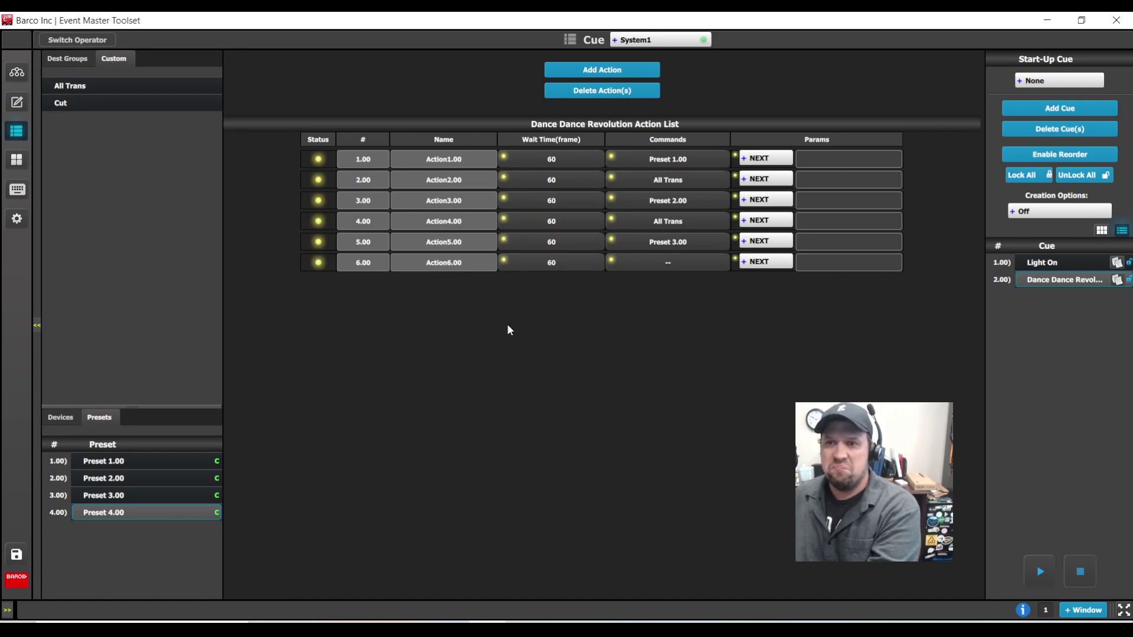
# Step: Assign All Trans to the sixth action and add two more actions running Preset 4.00 and All Trans
pyautogui.moveTo(94, 88); pyautogui.dragTo(690, 263)
pyautogui.click(622, 70)
pyautogui.moveTo(121, 518); pyautogui.dragTo(703, 286)
pyautogui.click(602, 70)
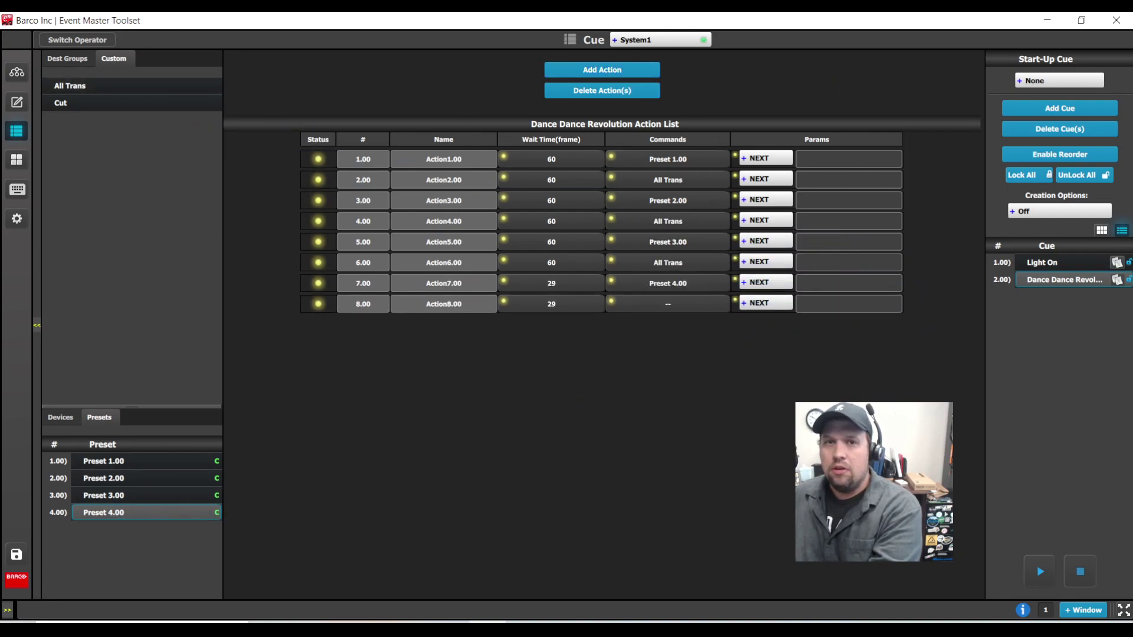
pyautogui.moveTo(68, 86); pyautogui.dragTo(679, 304)
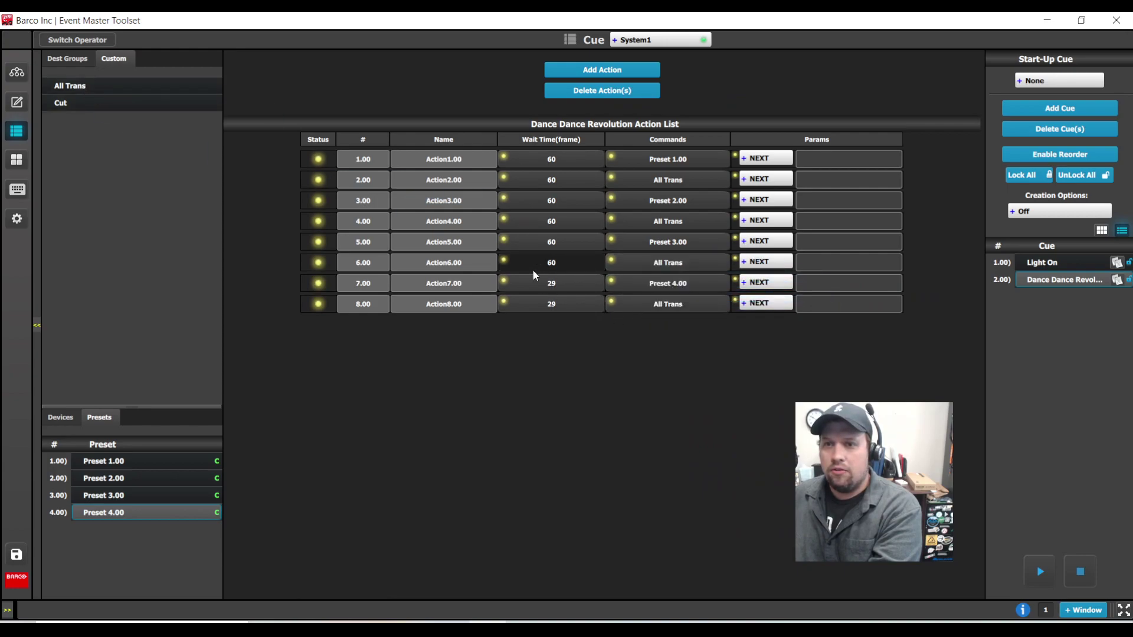
# Step: Set the wait times of the seventh and eighth actions to 60 frames
pyautogui.click(561, 285)
pyautogui.write('60')
pyautogui.press('Return')
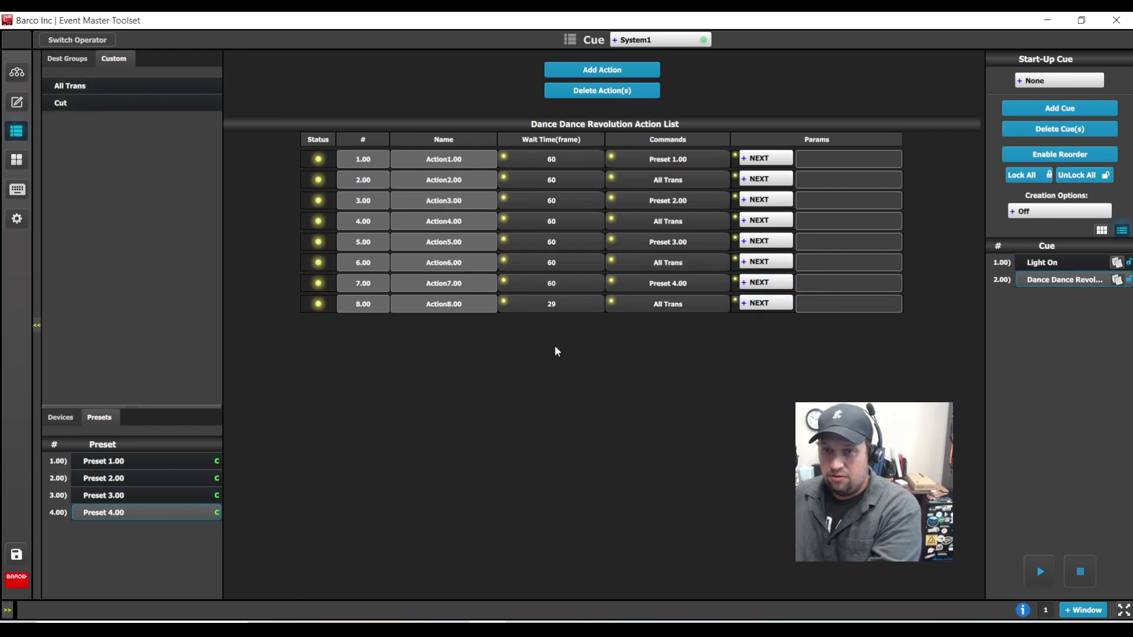
pyautogui.click(556, 304)
pyautogui.write('60')
pyautogui.press('Return')
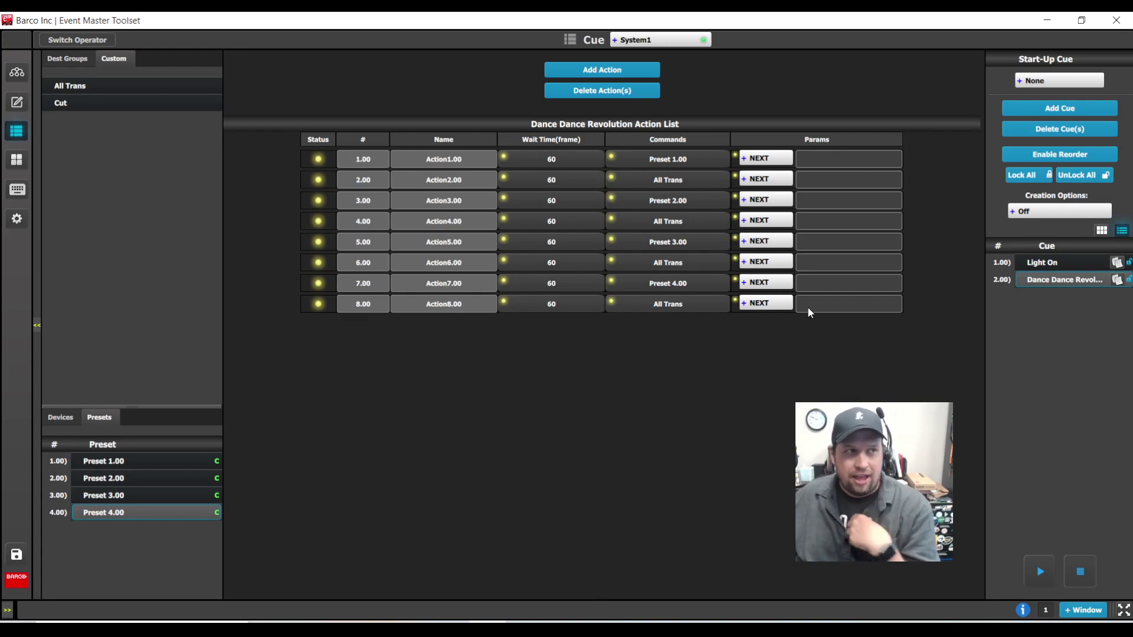
# Step: Make the last action loop with GOTO to cue 2.00, action 1.00
pyautogui.click(769, 305)
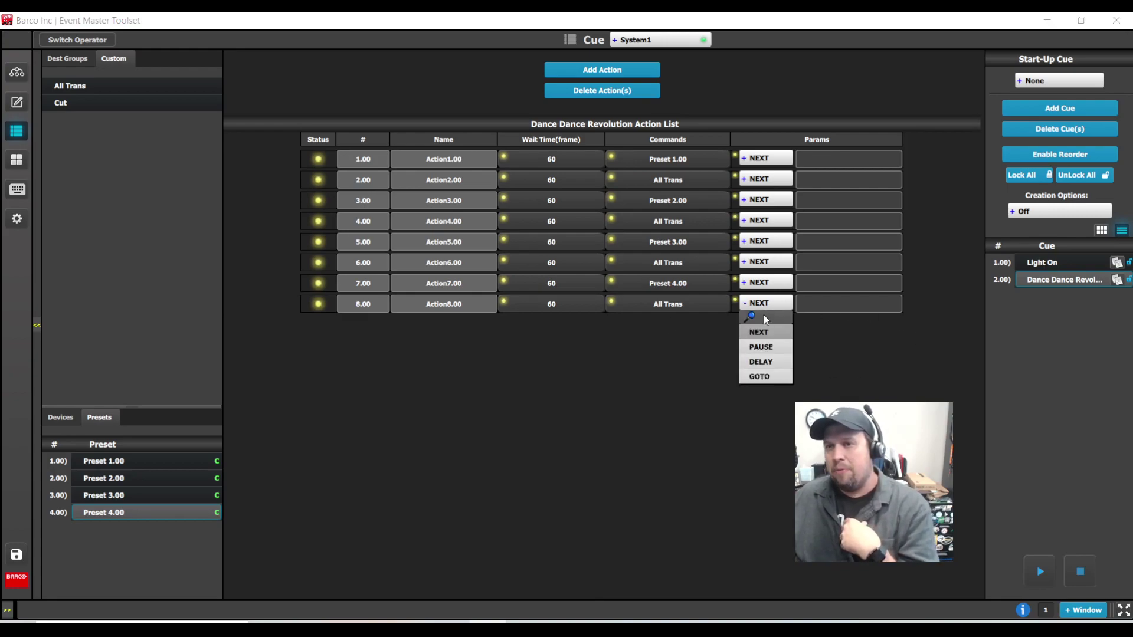
pyautogui.click(775, 375)
pyautogui.click(821, 303)
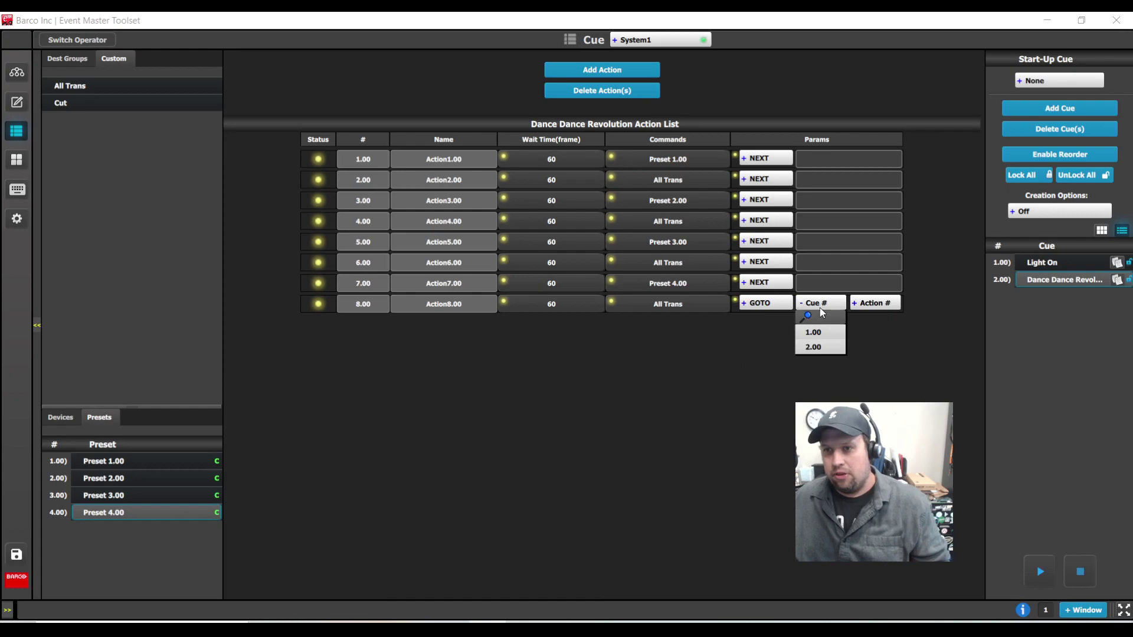
pyautogui.click(814, 351)
pyautogui.click(867, 305)
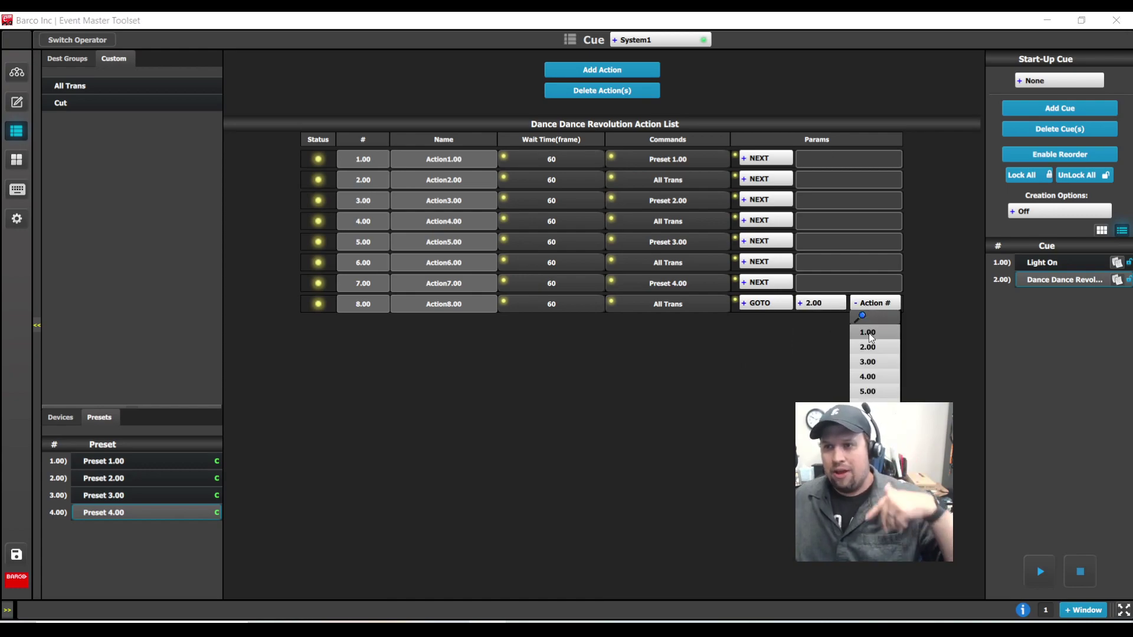
pyautogui.click(871, 338)
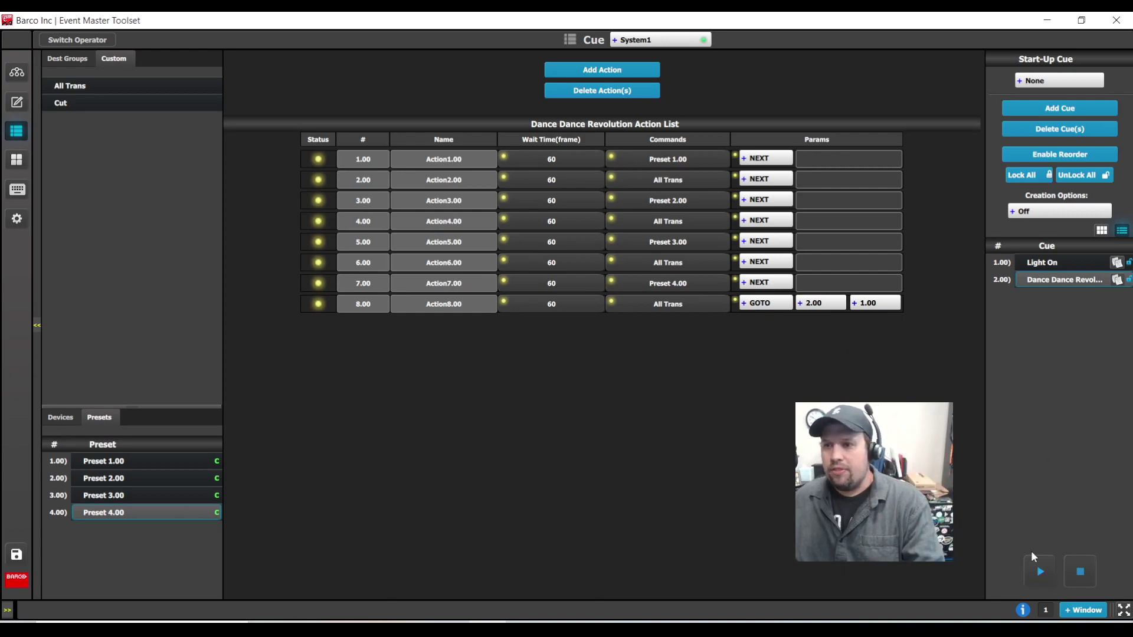
# Step: Play the Dance Dance Revolution cue and show the cue list on the Programming page
pyautogui.click(1042, 579)
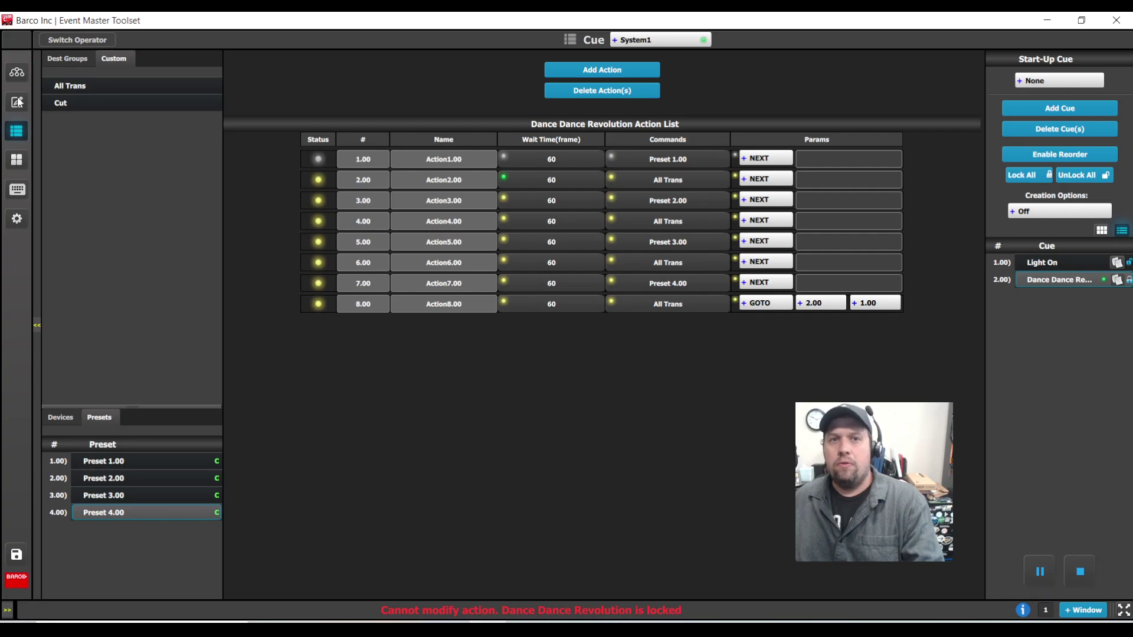
pyautogui.click(17, 102)
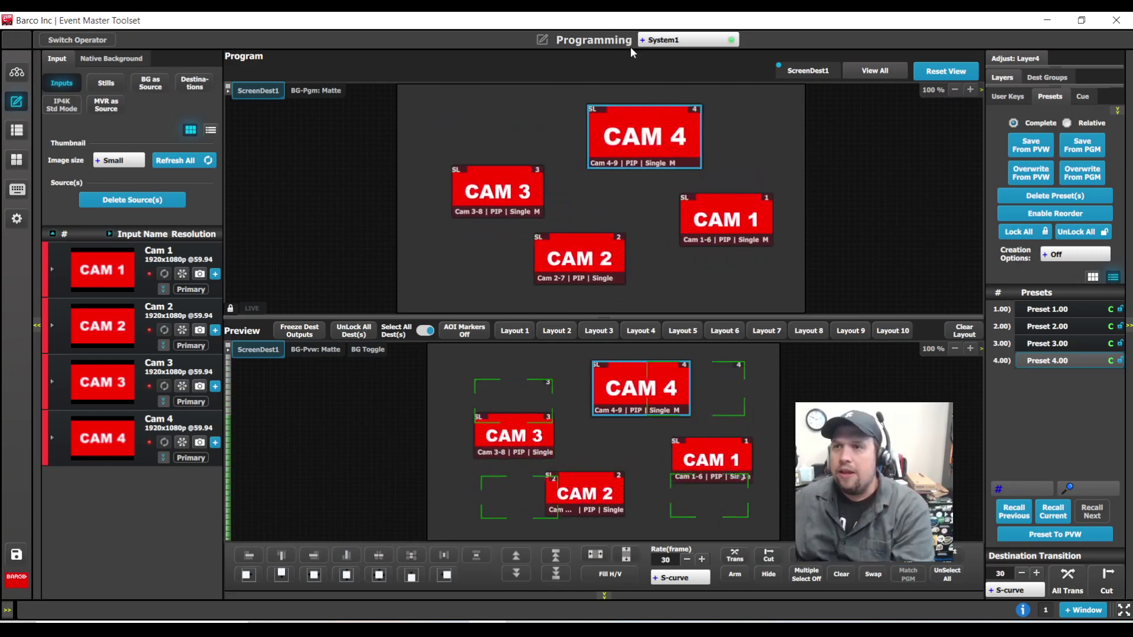
pyautogui.click(1092, 97)
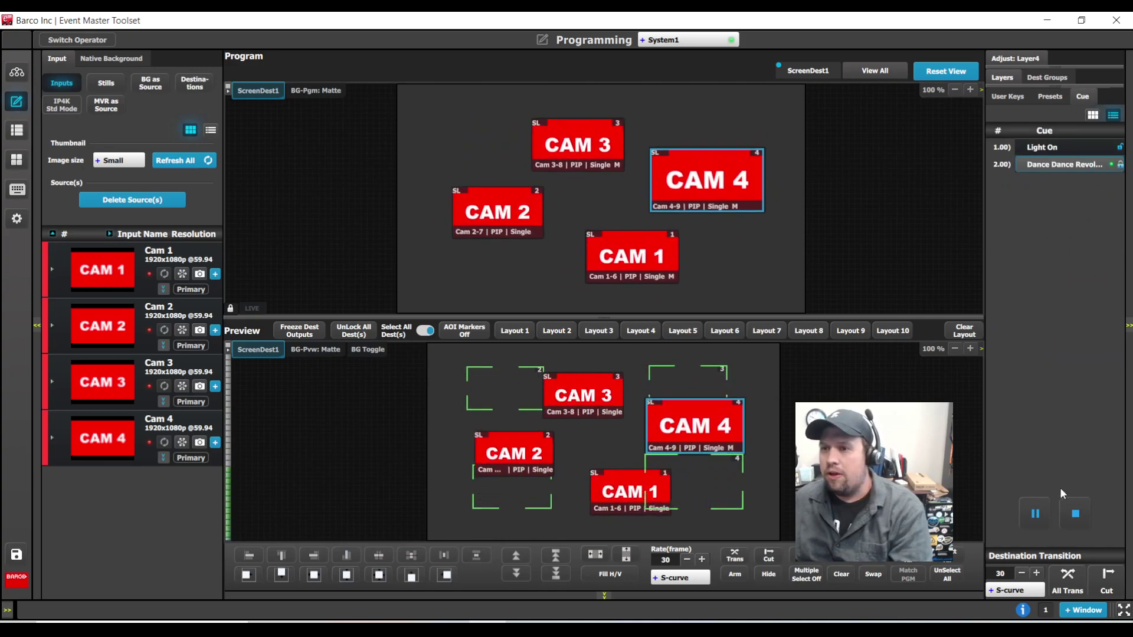
# Step: Test pausing, stopping and playing with the Dance Dance Revolution and Light On cues, ending by playing Dance Dance Revolution again
pyautogui.click(1035, 514)
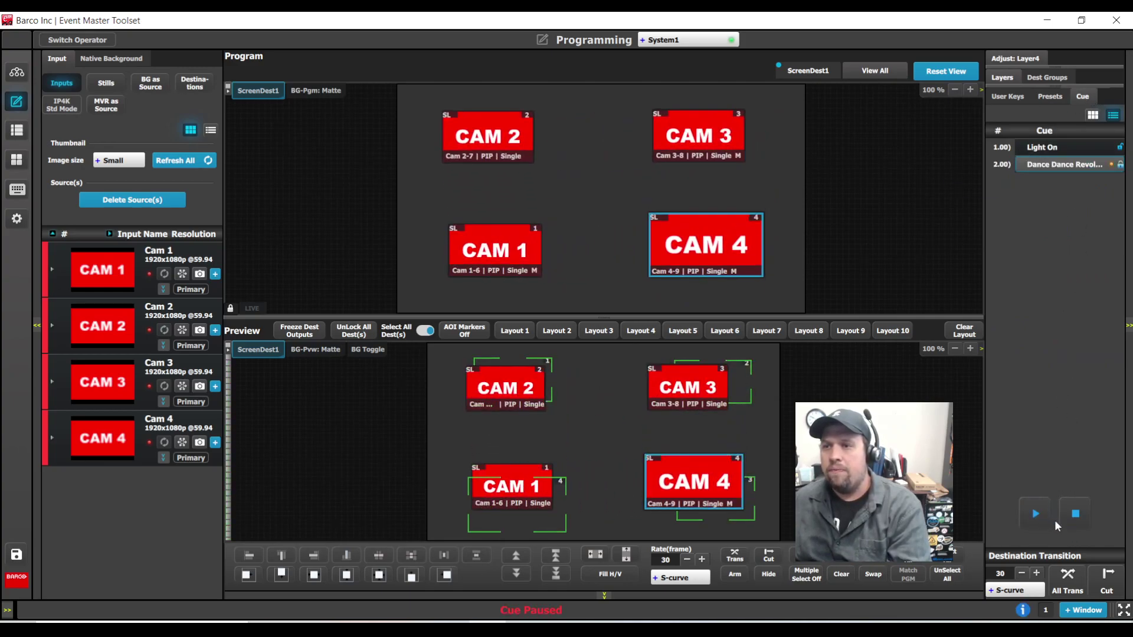
pyautogui.click(1074, 517)
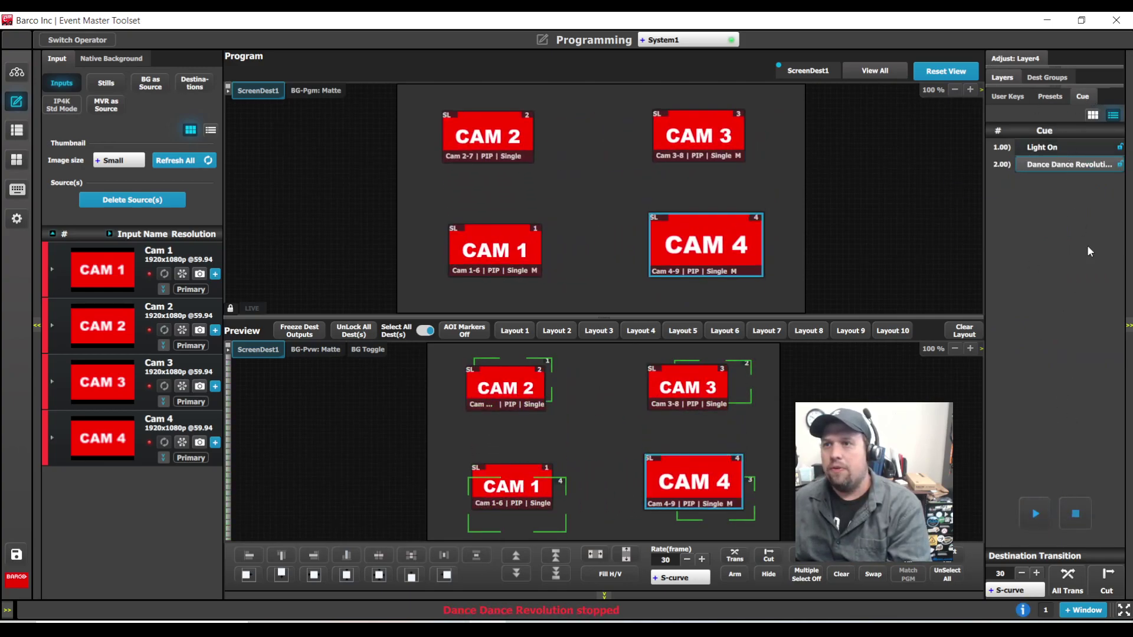
pyautogui.click(1035, 513)
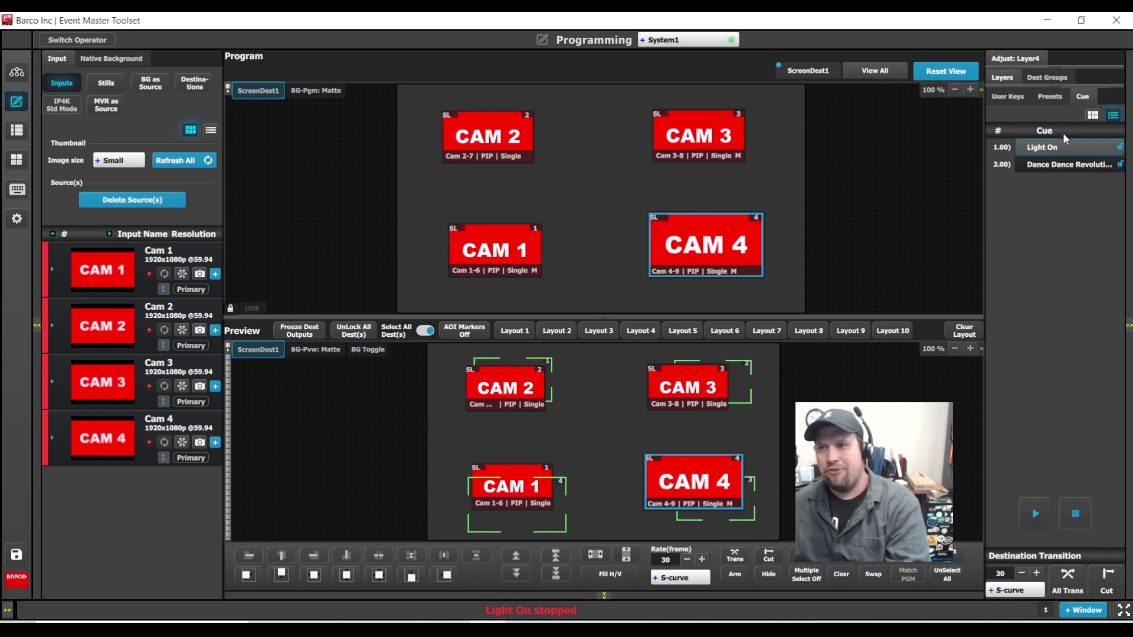
pyautogui.click(1063, 164)
pyautogui.click(1037, 515)
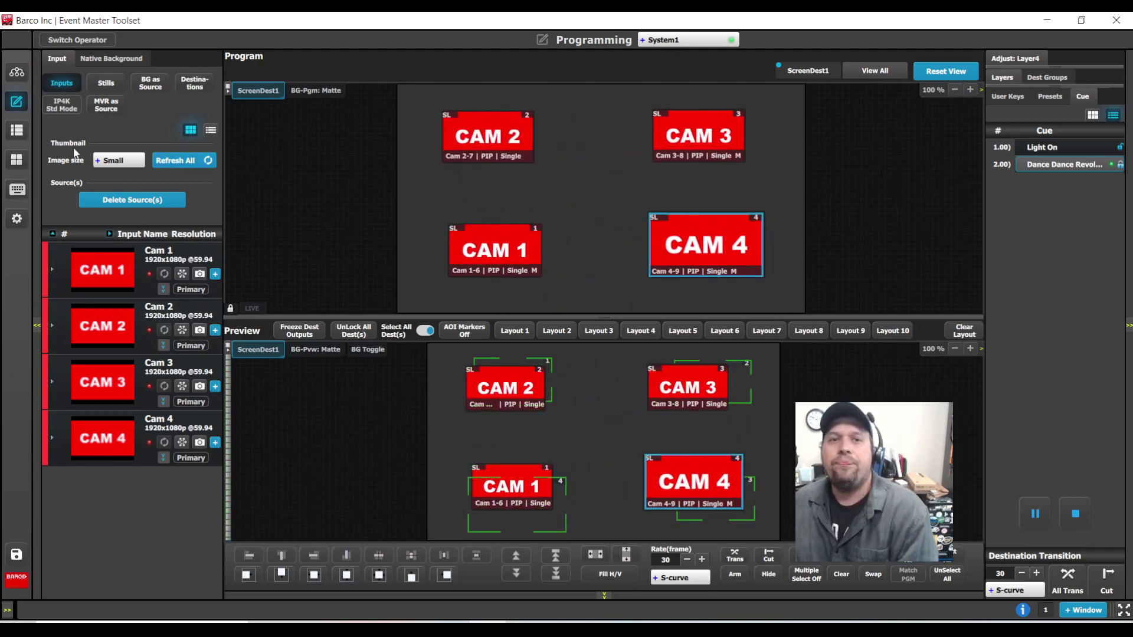
# Step: Place ScreenDest1's Program feed on multiviewer output MVROut1
pyautogui.click(18, 162)
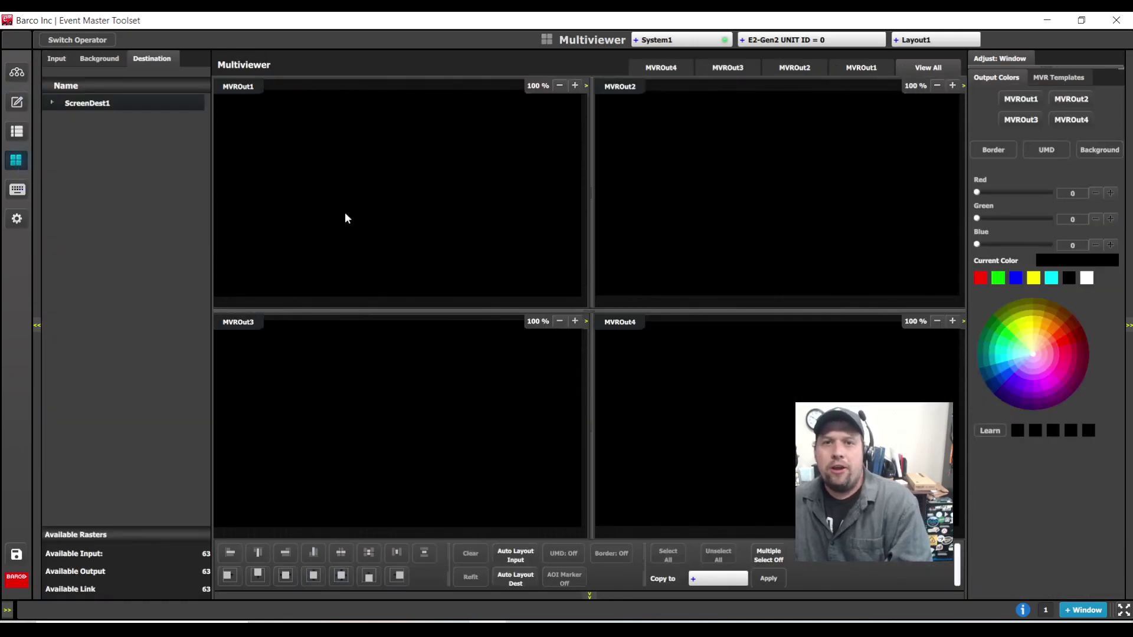
pyautogui.click(53, 103)
pyautogui.moveTo(87, 126); pyautogui.dragTo(461, 170)
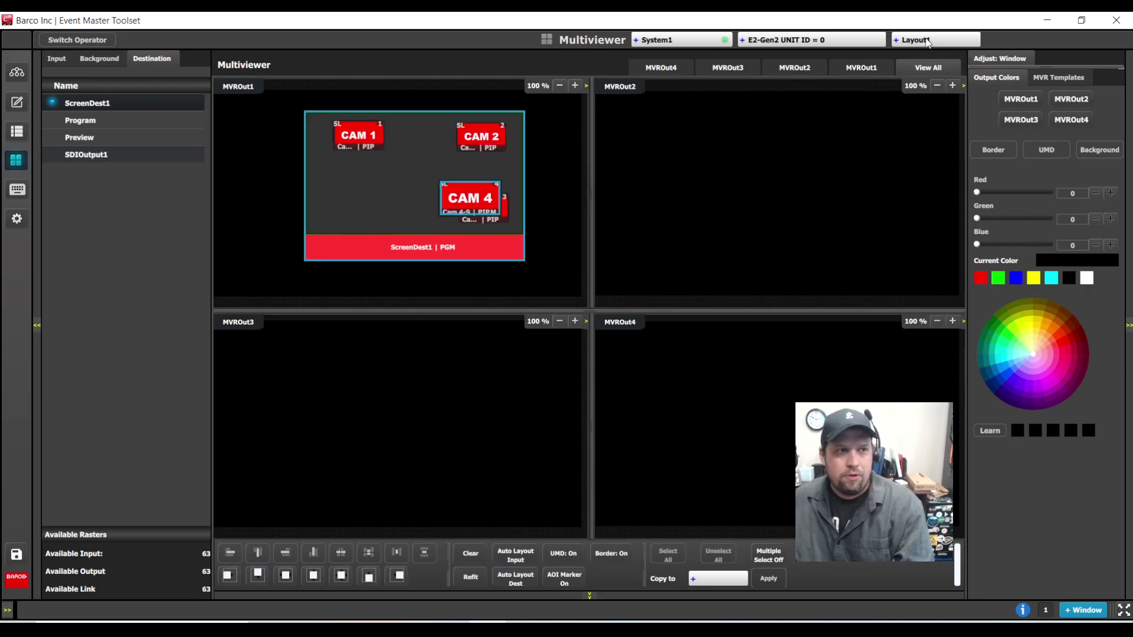
# Step: Look through the Controller page's custom system functions and return to the Programming page
pyautogui.click(17, 190)
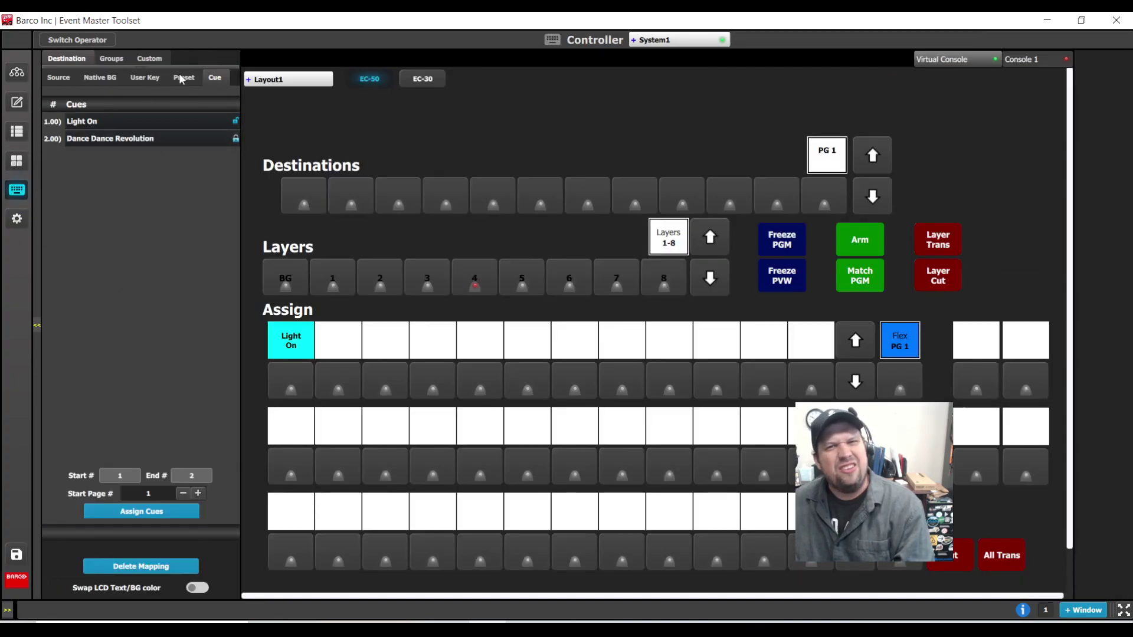
pyautogui.click(150, 59)
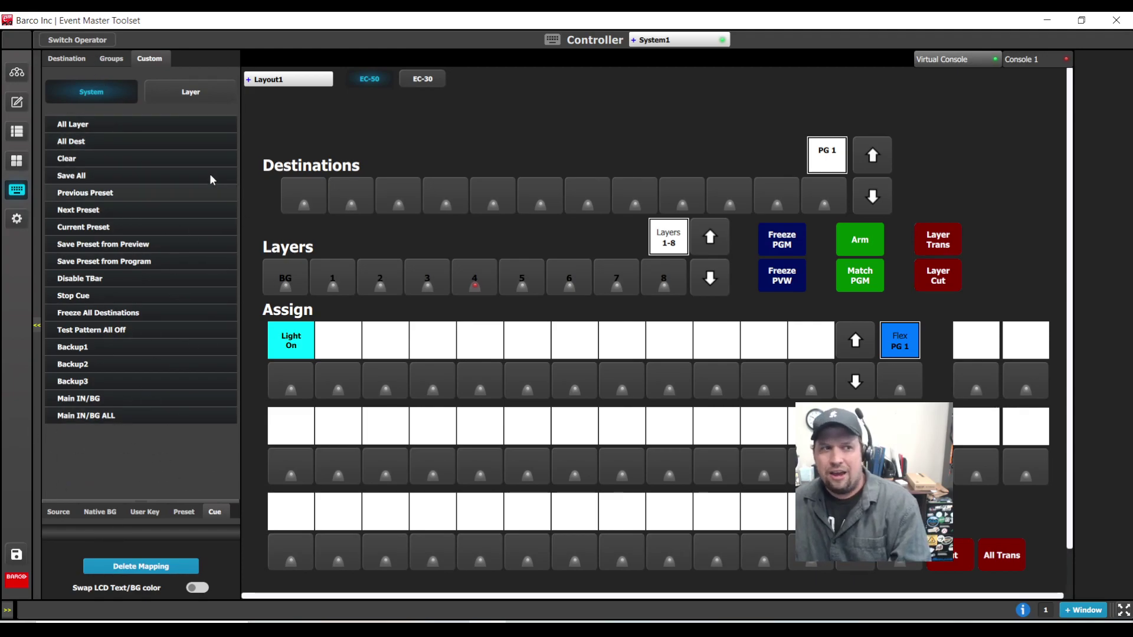
pyautogui.click(16, 102)
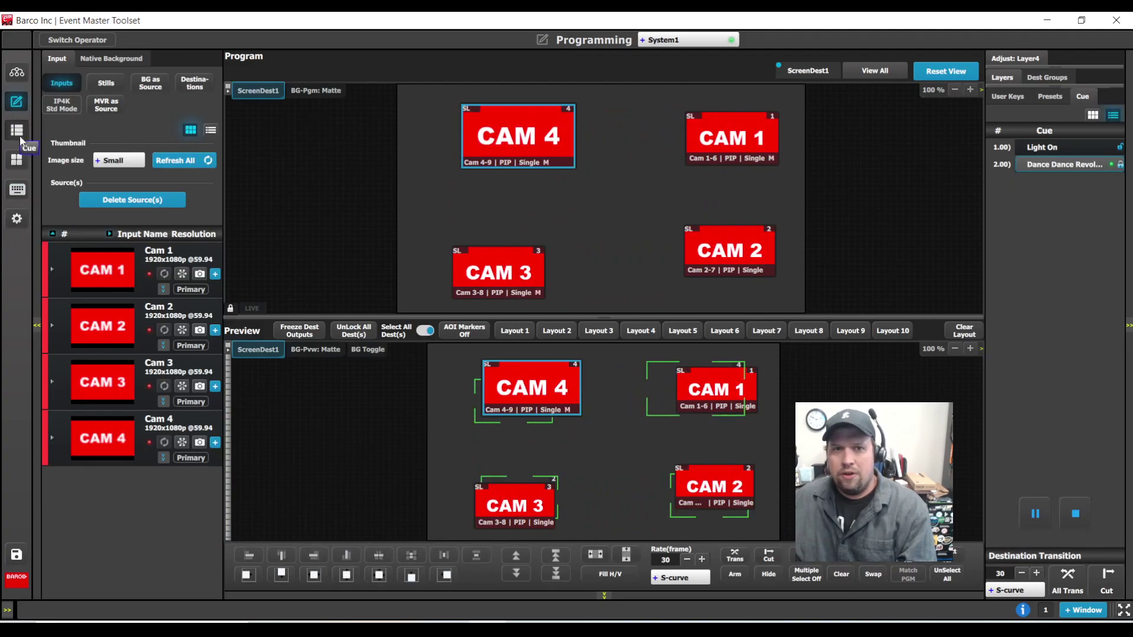
# Step: Move and shrink the Program window on MVROut1 in the Multiviewer and place ScreenDest1's Preview feed below it
pyautogui.click(16, 160)
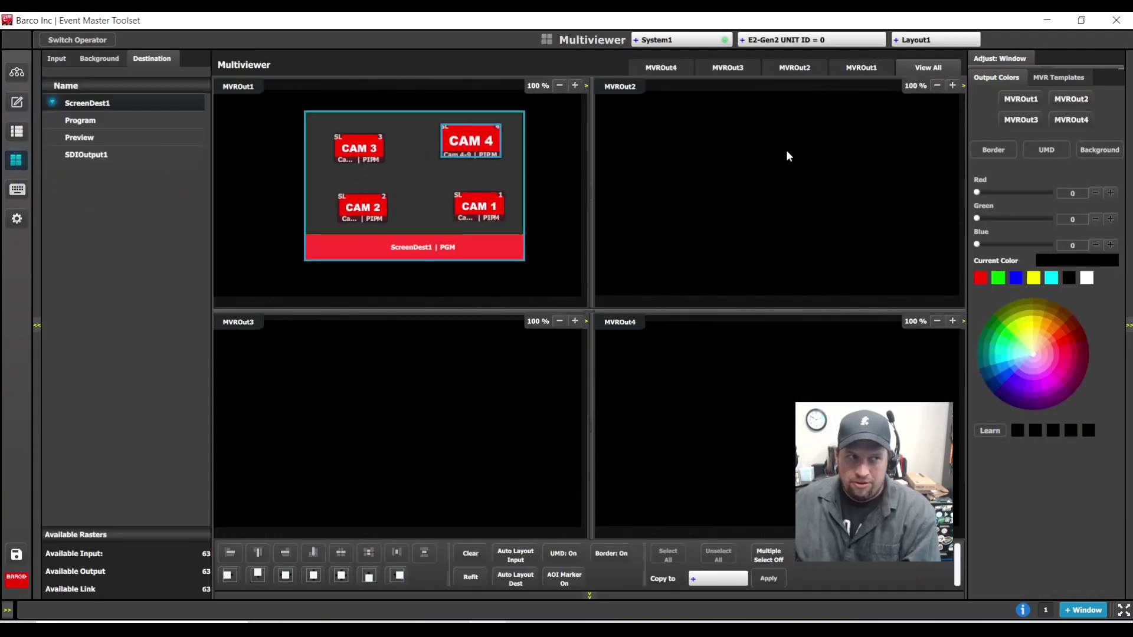
pyautogui.moveTo(407, 167)
pyautogui.mouseDown()
pyautogui.moveTo(411, 213)
pyautogui.moveTo(386, 165)
pyautogui.mouseUp()
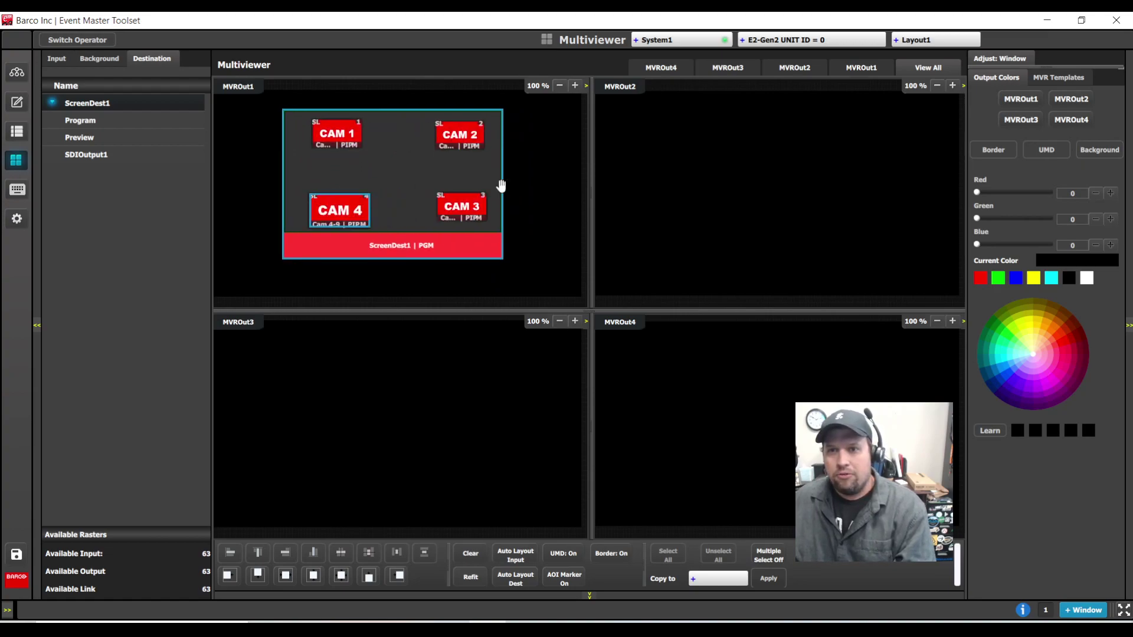
pyautogui.moveTo(79, 137); pyautogui.dragTo(281, 201)
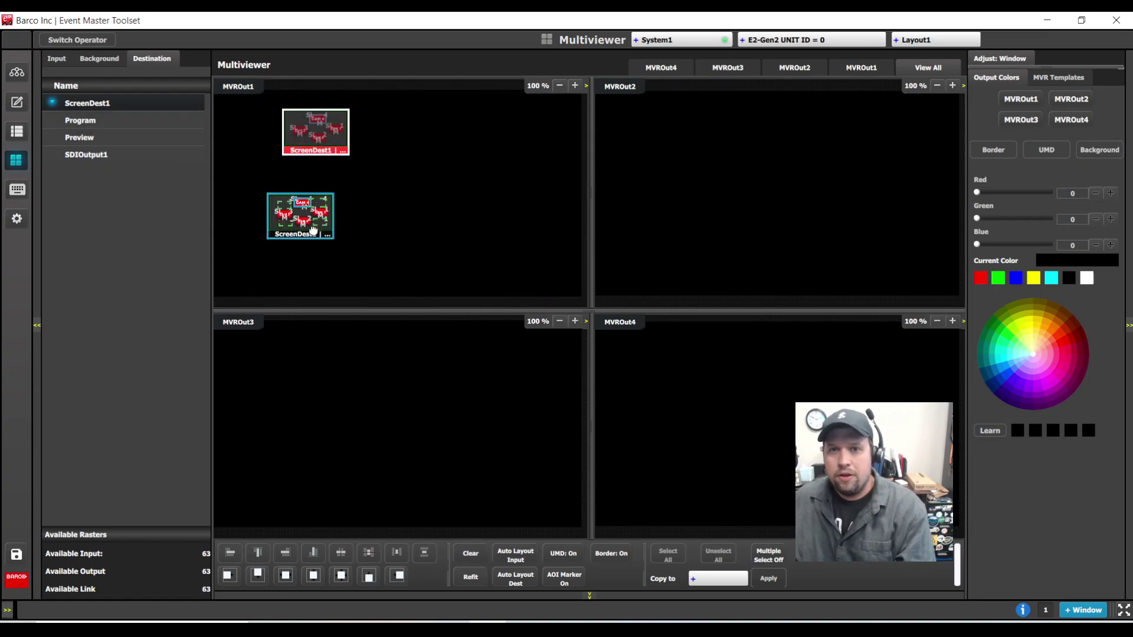
# Step: Add the Cam 4, Cam 2 and Cam 3 inputs as separate windows on MVROut1
pyautogui.click(58, 59)
pyautogui.moveTo(88, 167); pyautogui.dragTo(426, 110)
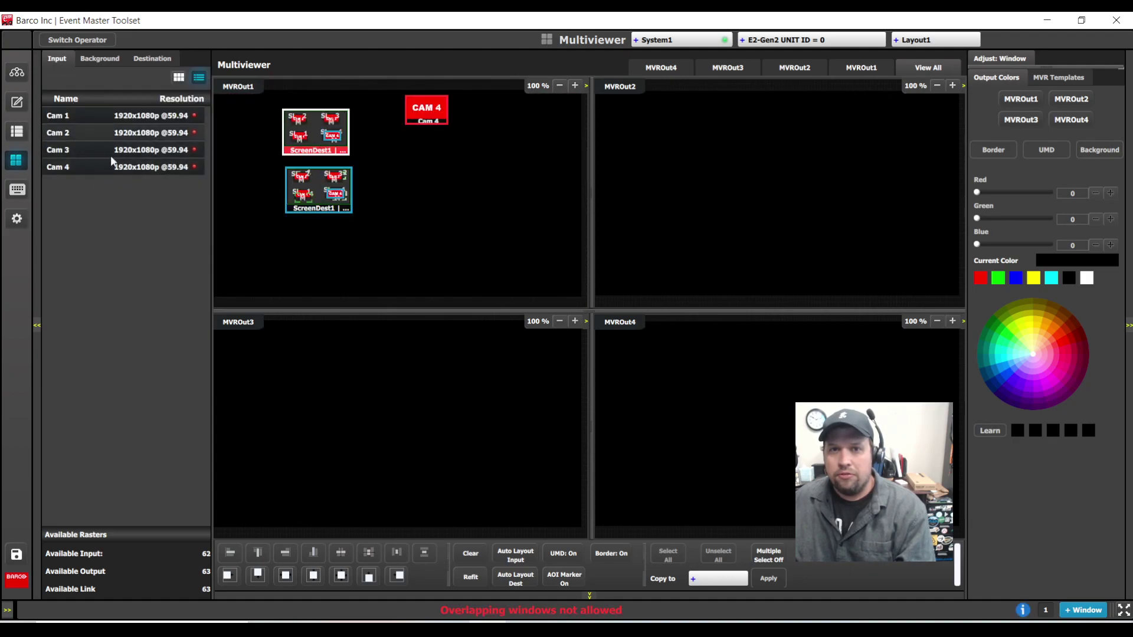
pyautogui.moveTo(89, 133); pyautogui.dragTo(414, 165)
pyautogui.moveTo(86, 150); pyautogui.dragTo(478, 229)
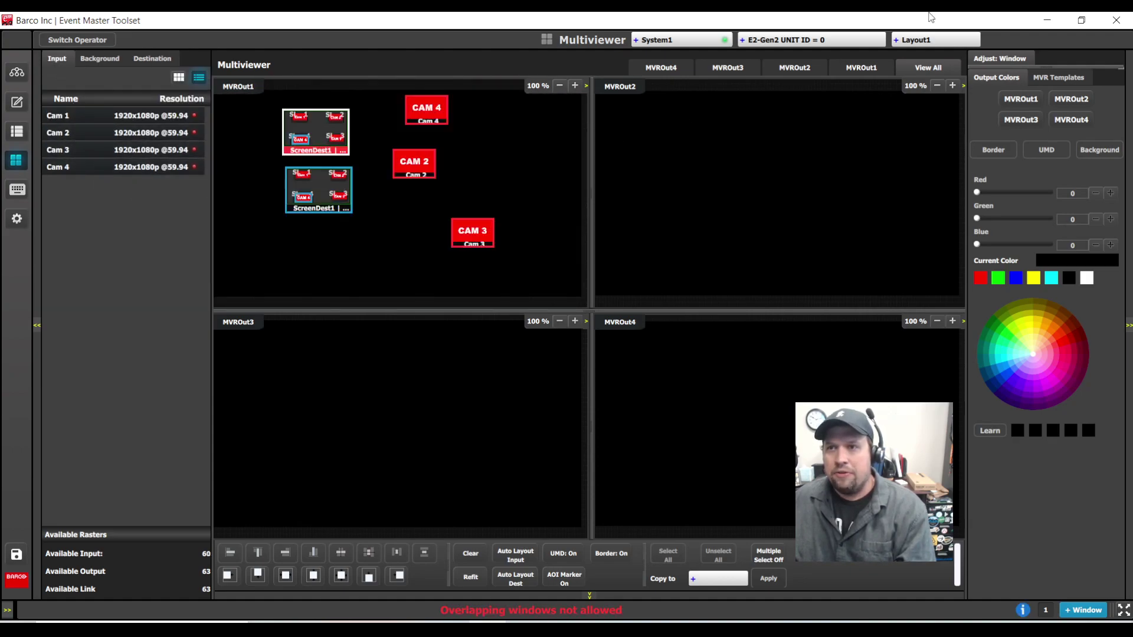
# Step: Switch the multiviewer to Layout2 and place Cam 1 on MVROut1 as one large window
pyautogui.click(920, 40)
pyautogui.click(934, 74)
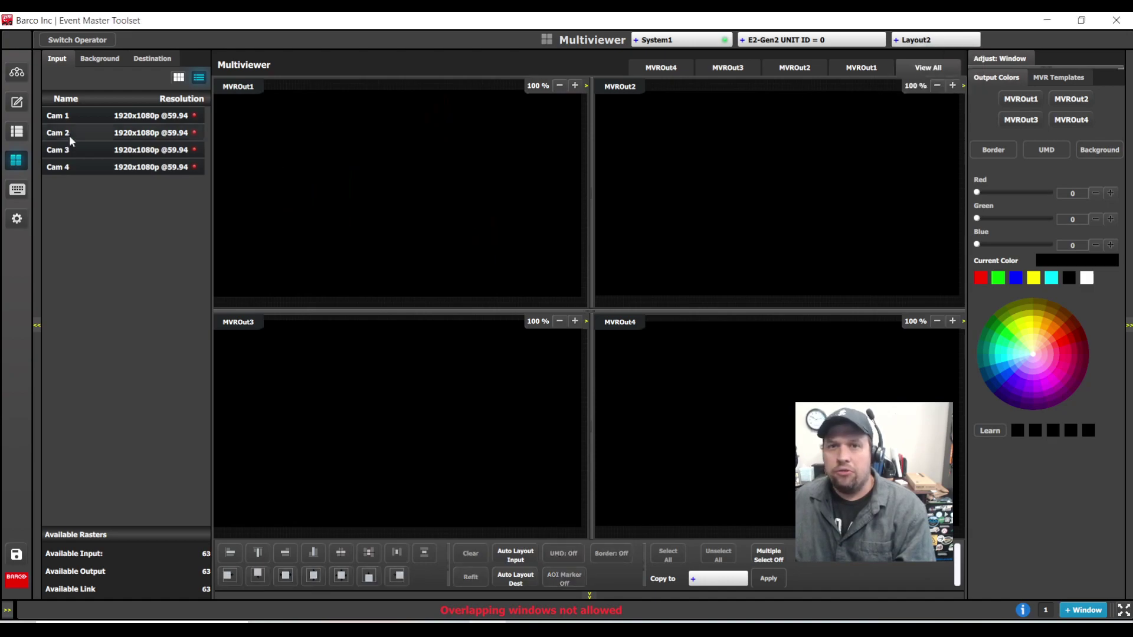
pyautogui.moveTo(67, 117); pyautogui.dragTo(554, 193)
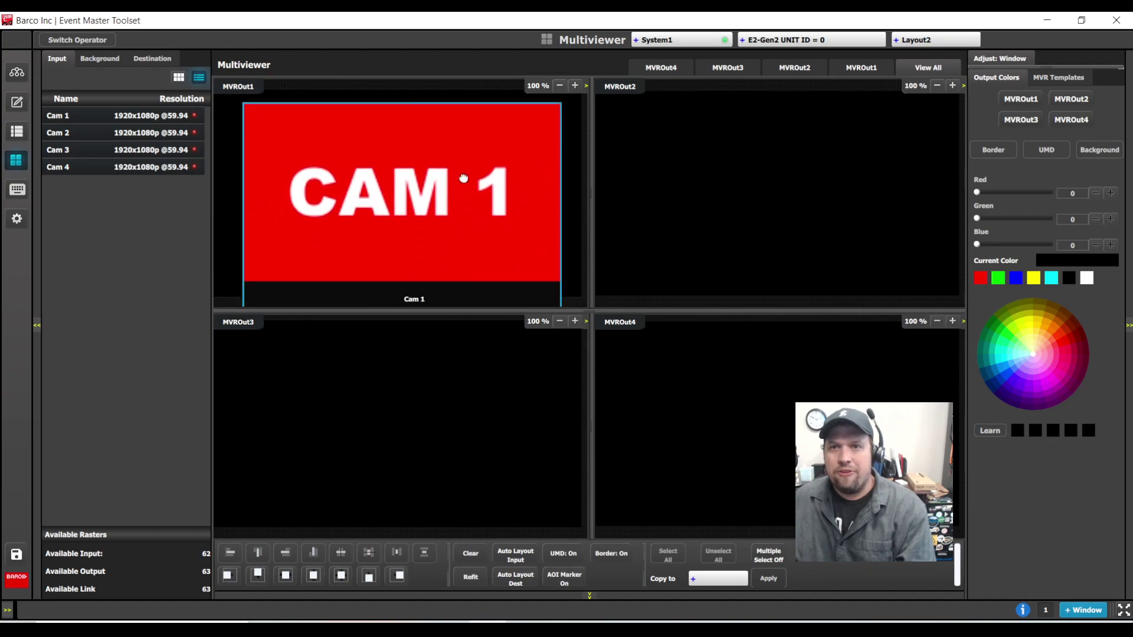
# Step: Switch the multiviewer between Layout1 and Layout2 to compare them, ending on Layout2
pyautogui.click(916, 42)
pyautogui.click(921, 57)
pyautogui.click(916, 41)
pyautogui.click(915, 43)
pyautogui.click(914, 42)
pyautogui.click(918, 66)
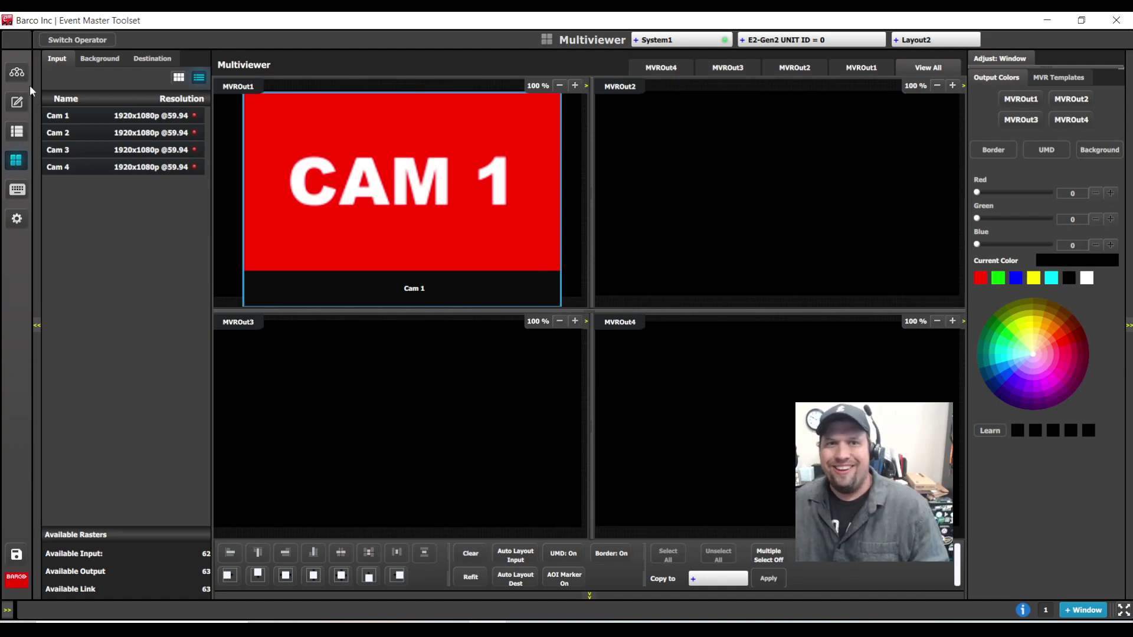
# Step: Add an Event Master XML external device on the Configuration page and name it Local E2
pyautogui.click(21, 69)
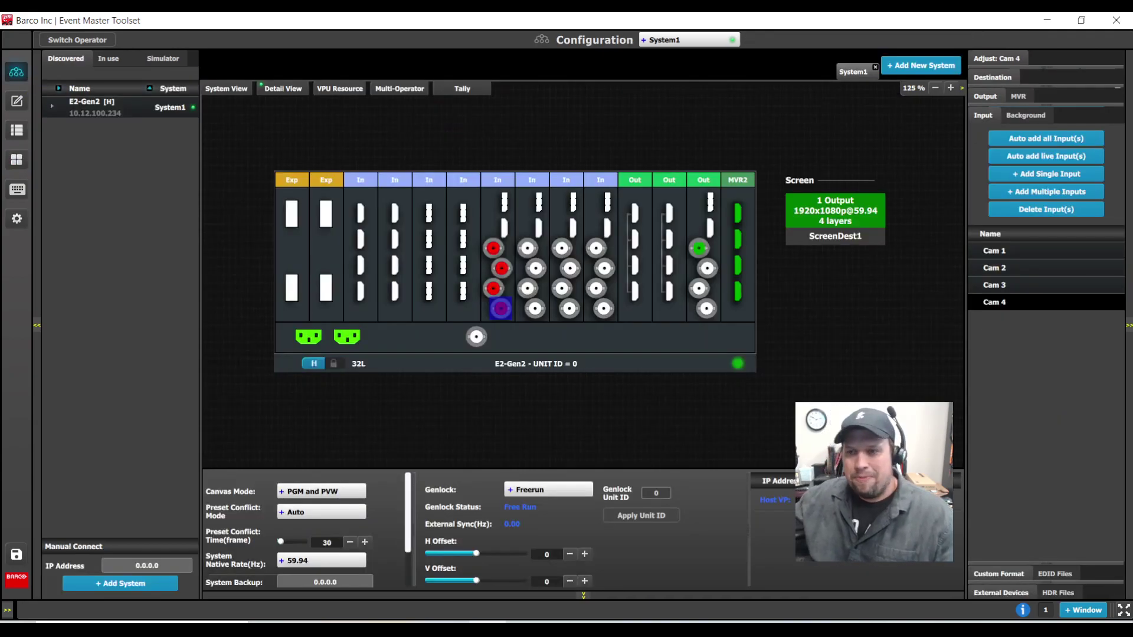
pyautogui.click(1000, 594)
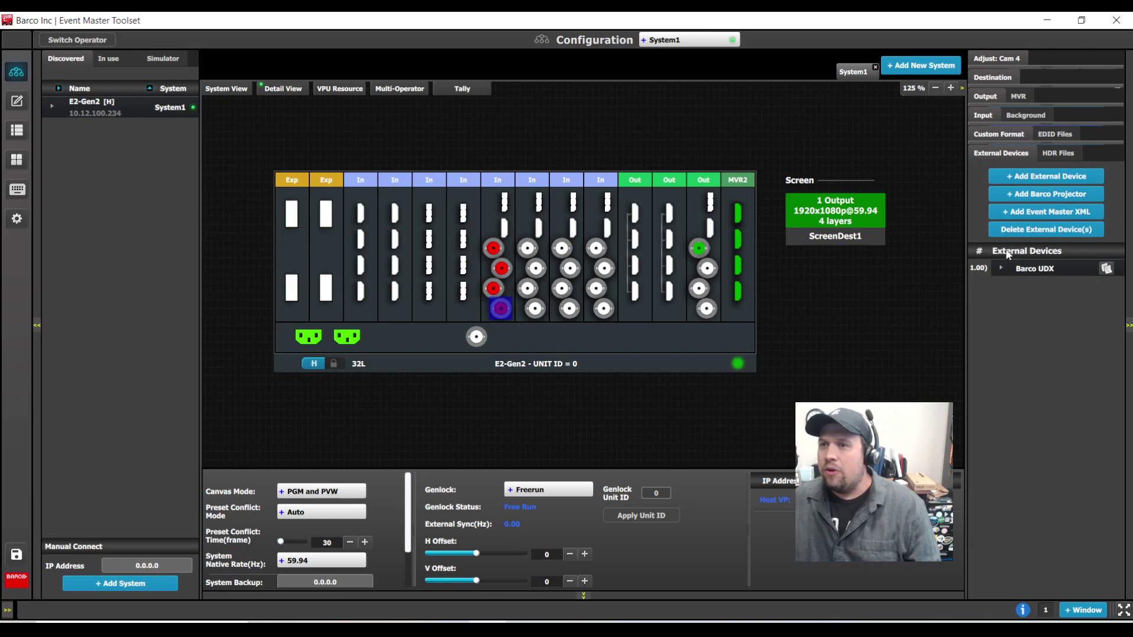
pyautogui.click(1039, 216)
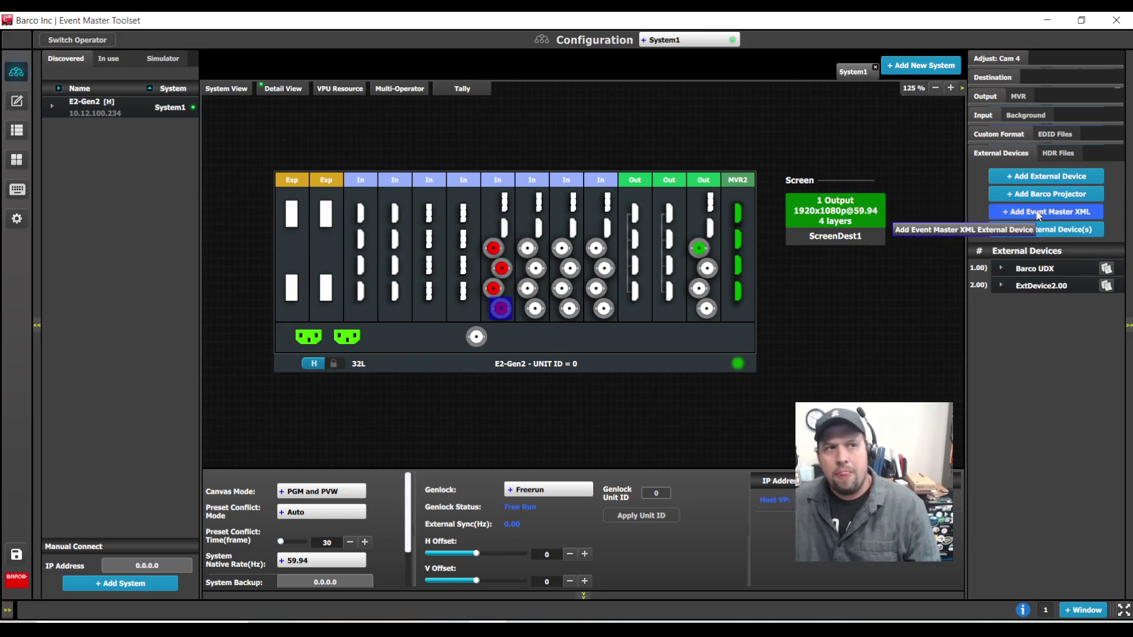
pyautogui.click(1037, 288)
pyautogui.press('Return')
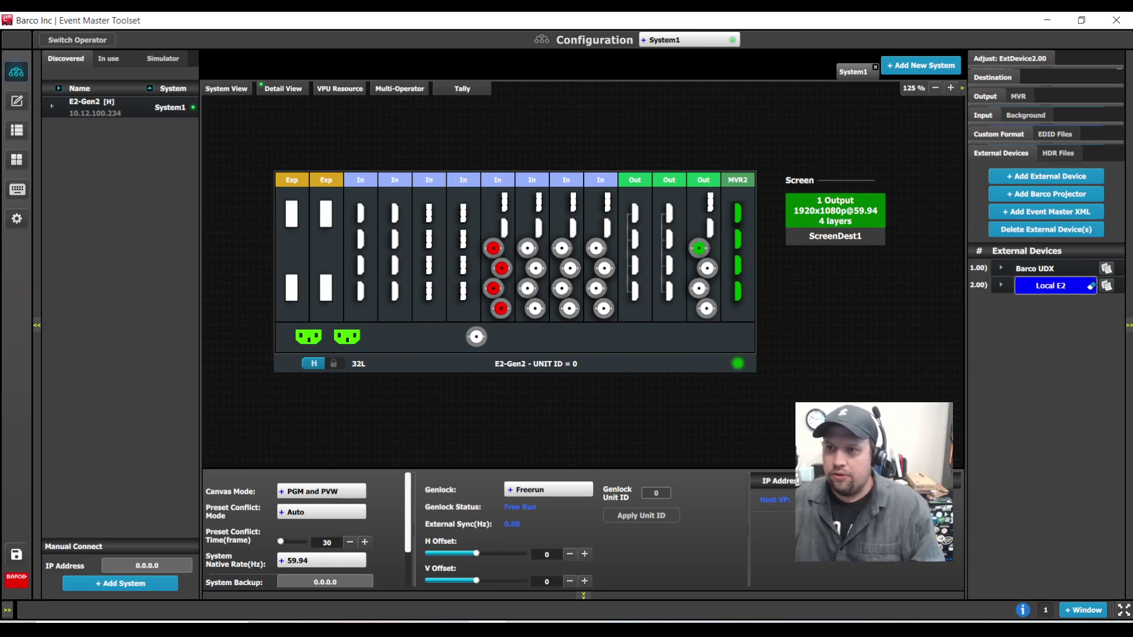
pyautogui.press('Return')
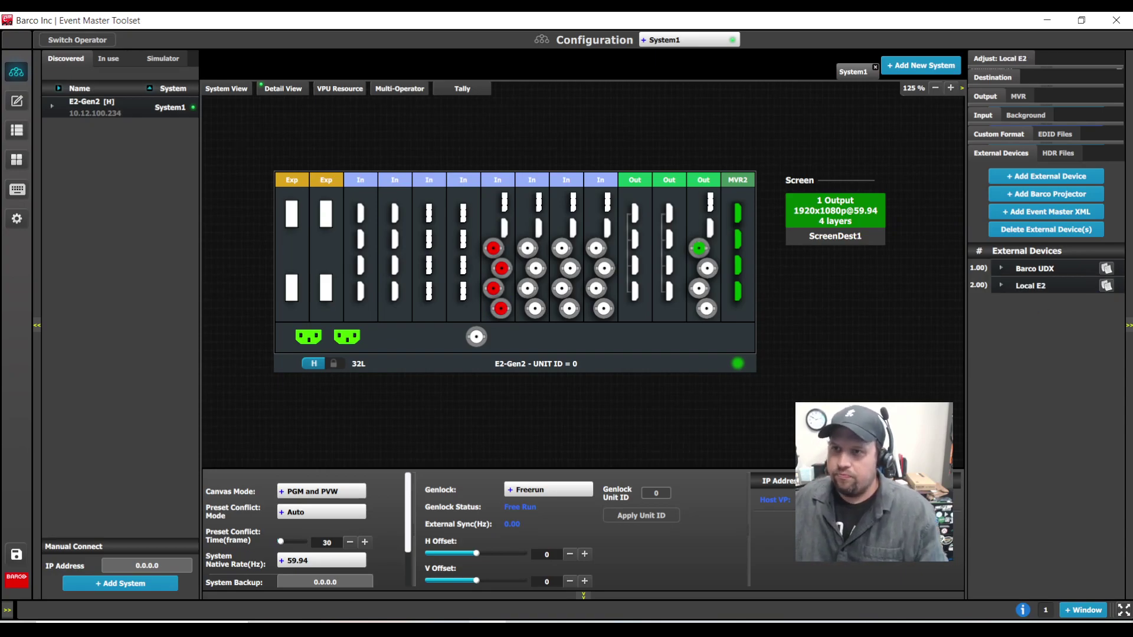
# Step: Set the Local E2 device's IP address to 10.12.100.234
pyautogui.click(996, 58)
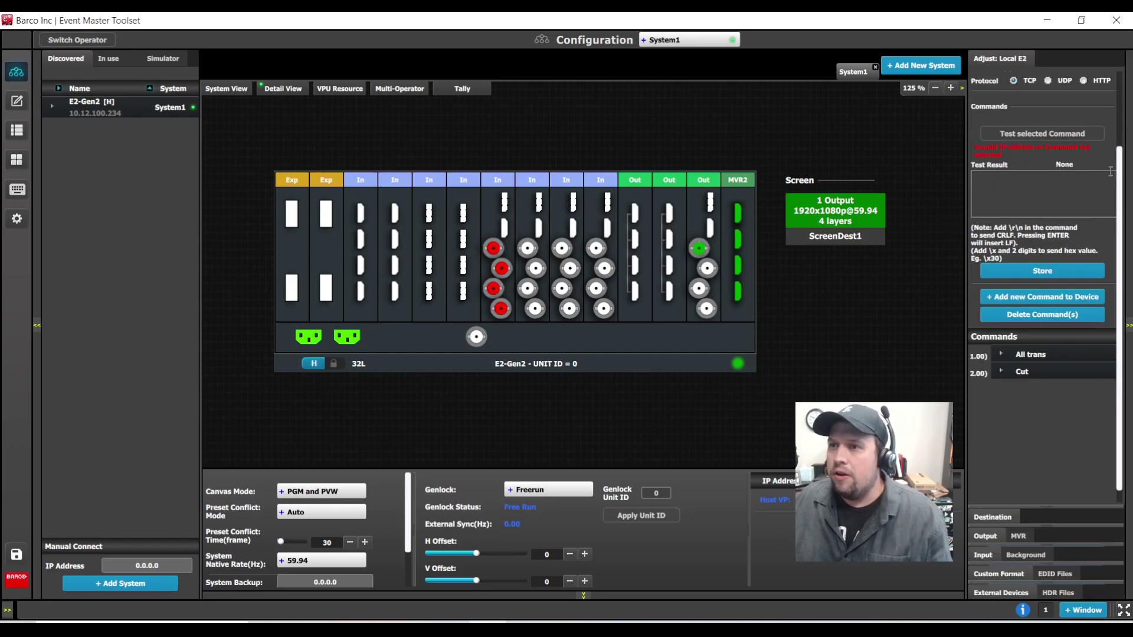
pyautogui.moveTo(1121, 175); pyautogui.dragTo(1120, 98)
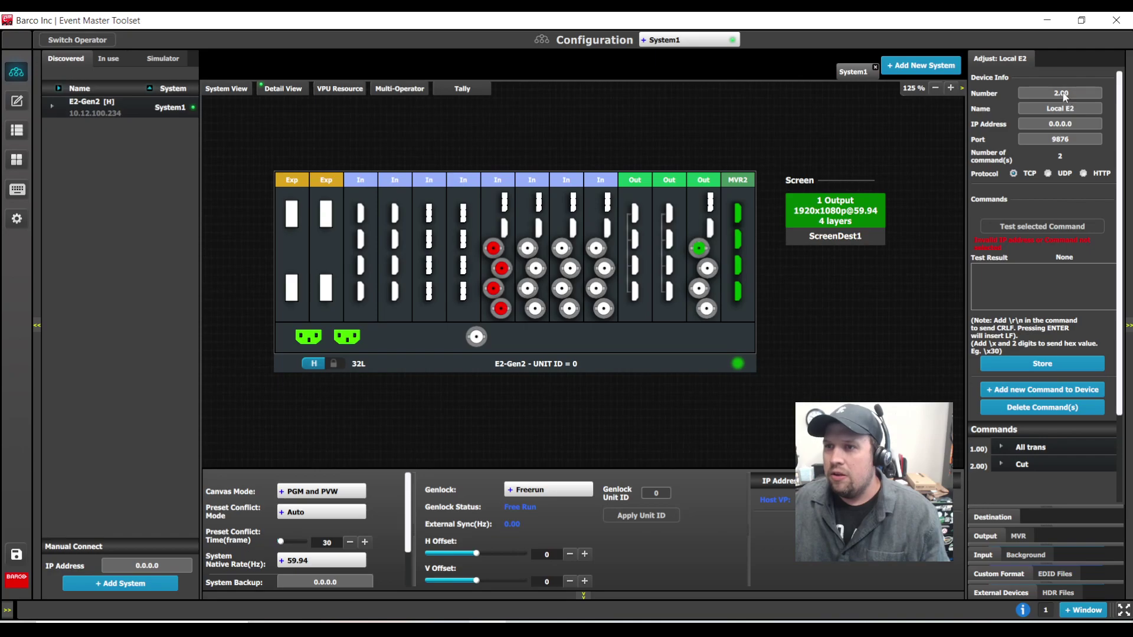
pyautogui.click(1064, 125)
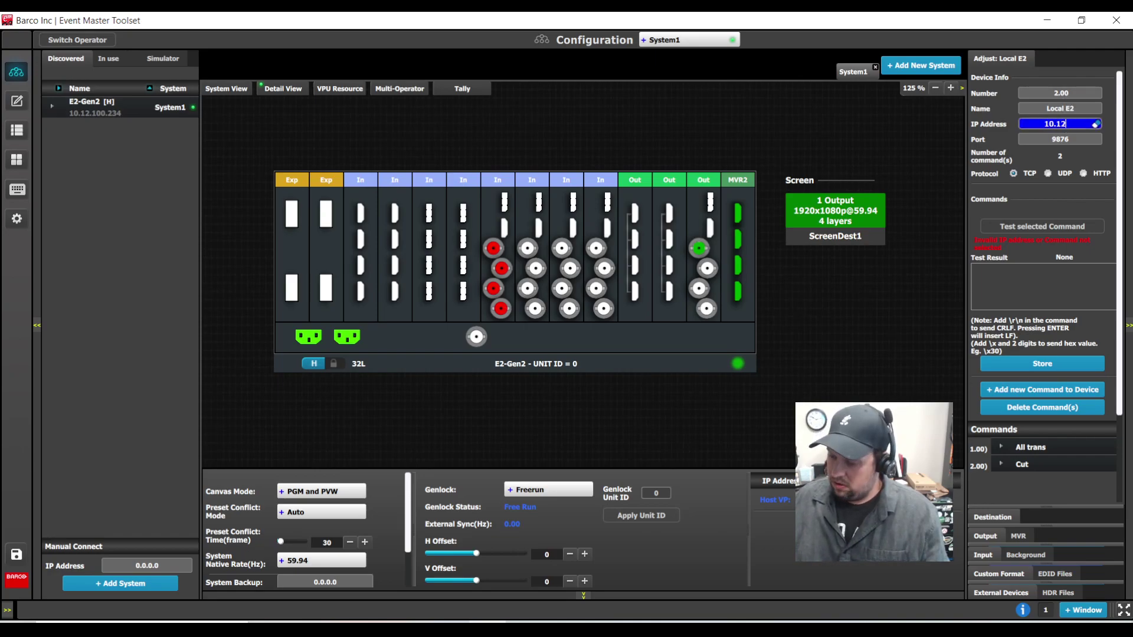
pyautogui.write('10.12.100.')
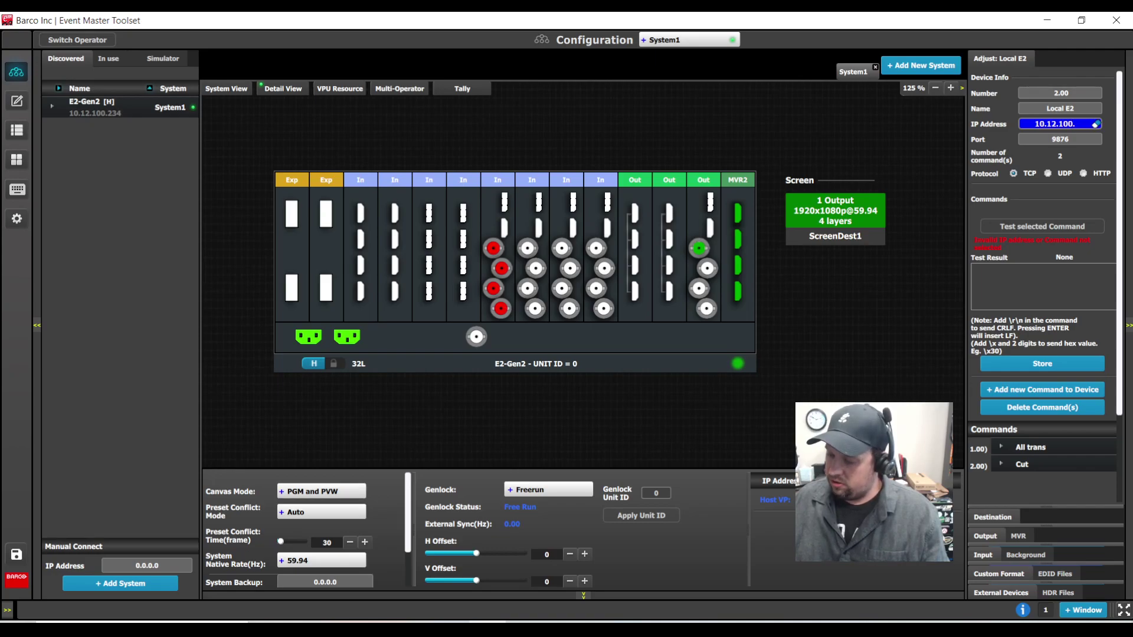
pyautogui.write('234')
pyautogui.press('Return')
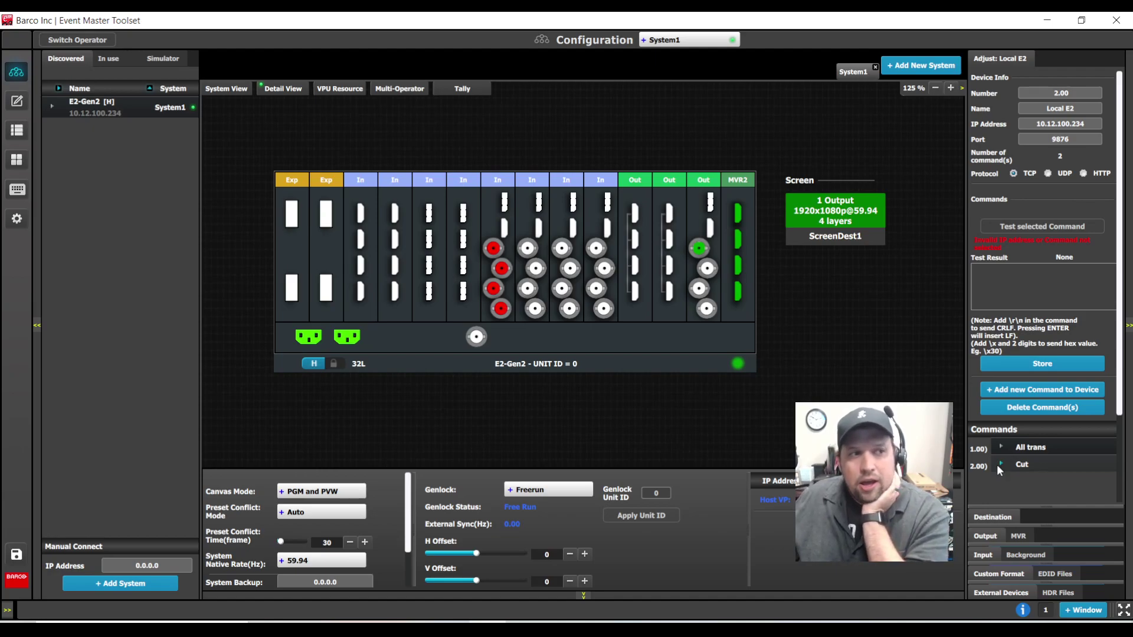
# Step: Open the Incoming and Outgoing XML Log windows over the Multiviewer page and arrange them side by side
pyautogui.click(17, 161)
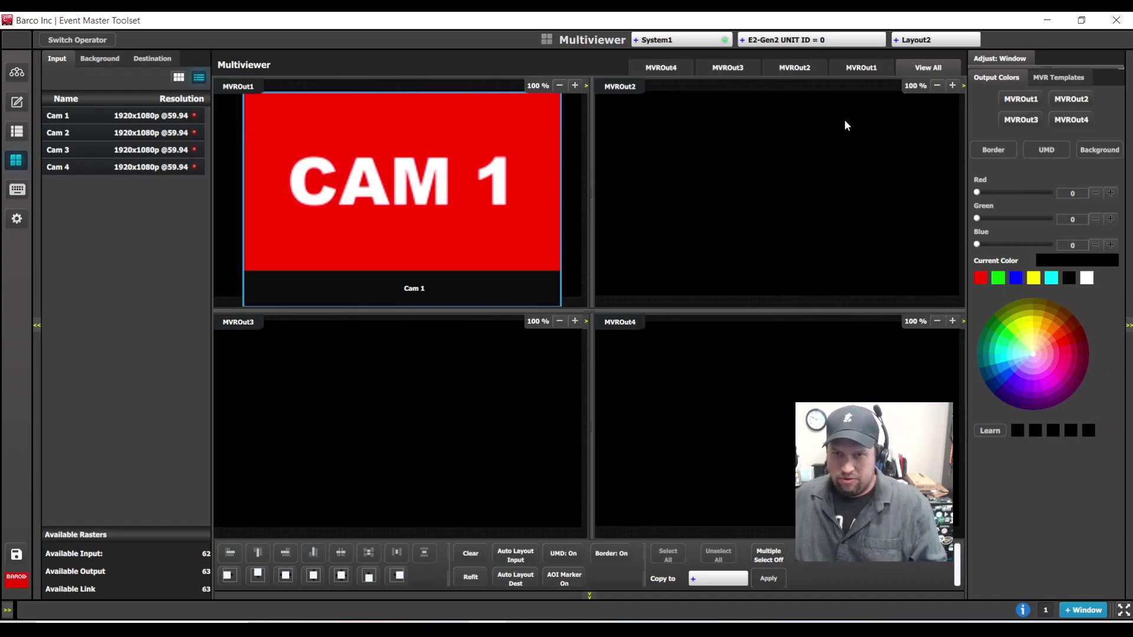
pyautogui.press('super+i')
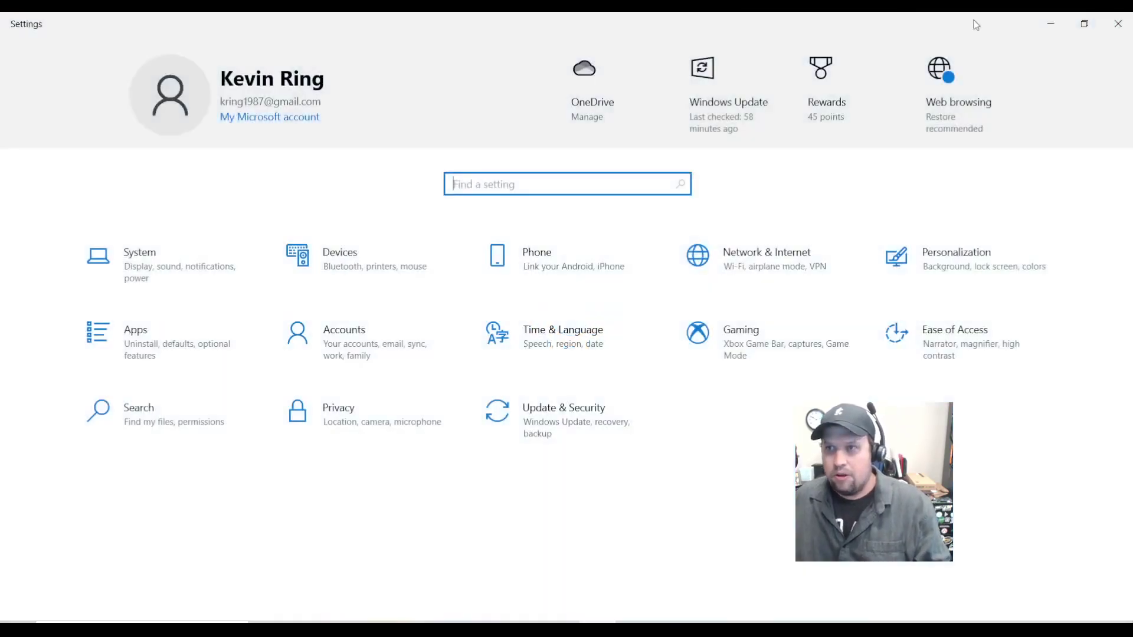
pyautogui.click(1118, 23)
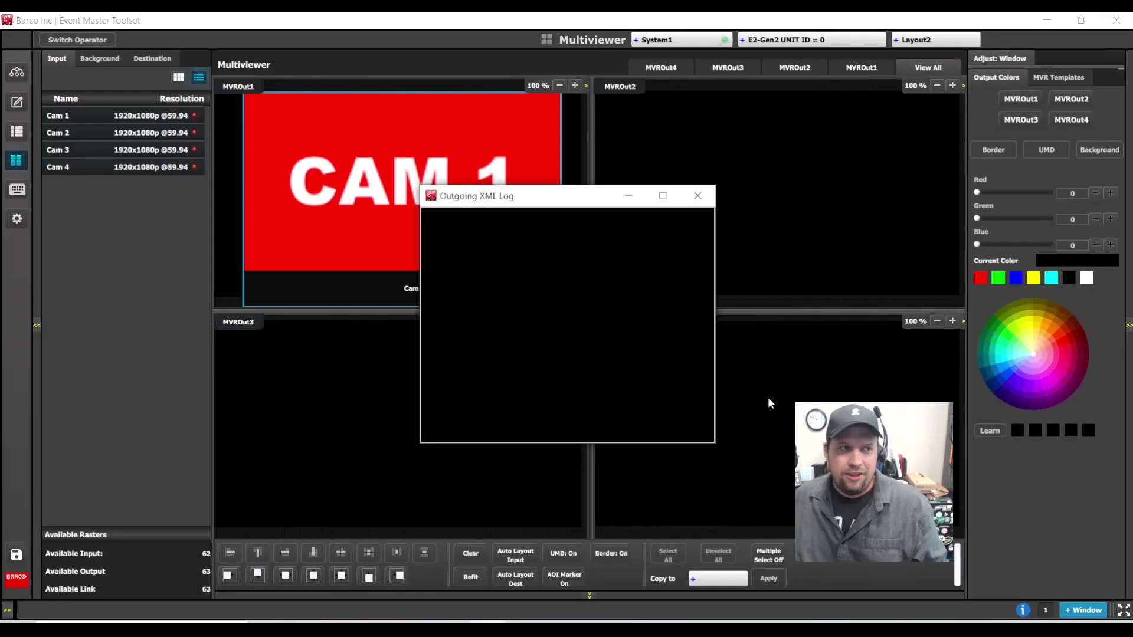
pyautogui.click(698, 197)
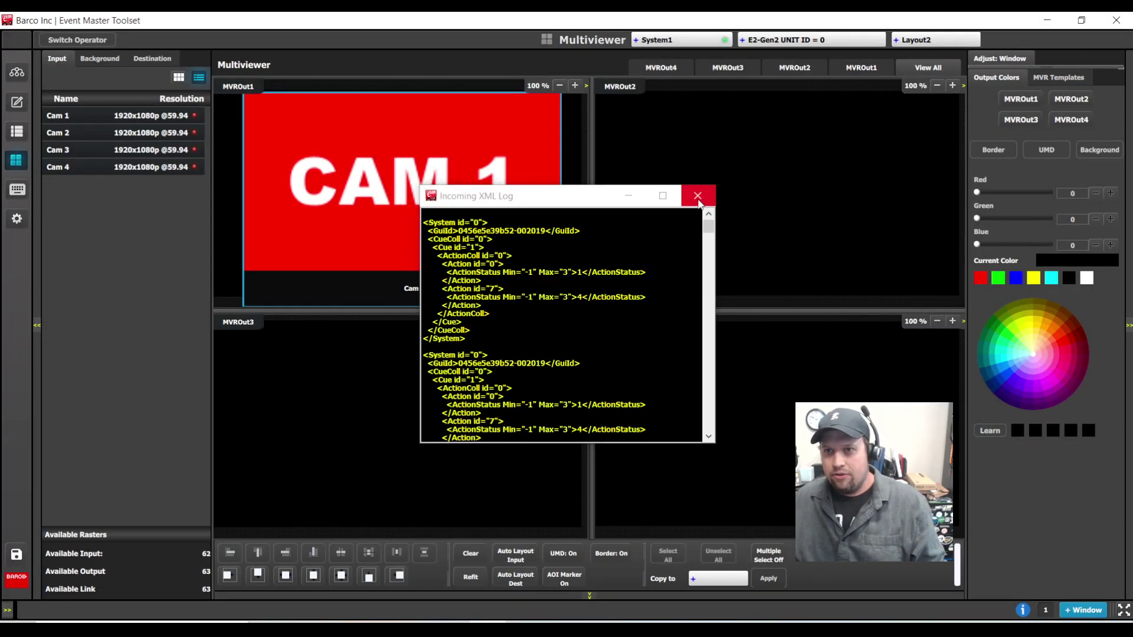
pyautogui.click(698, 197)
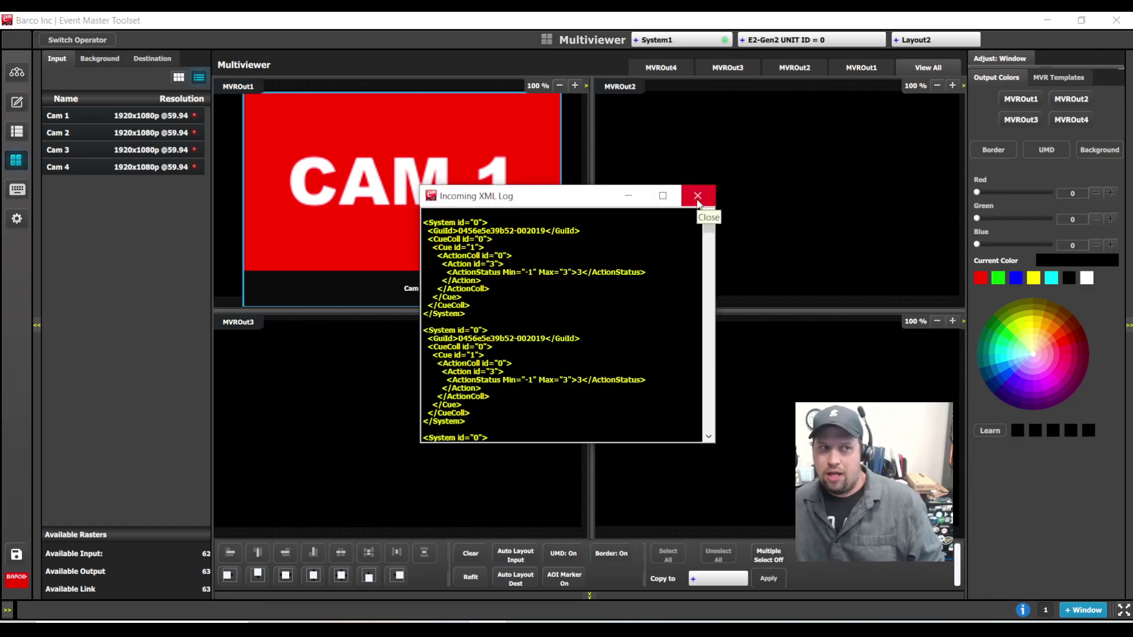
pyautogui.click(698, 198)
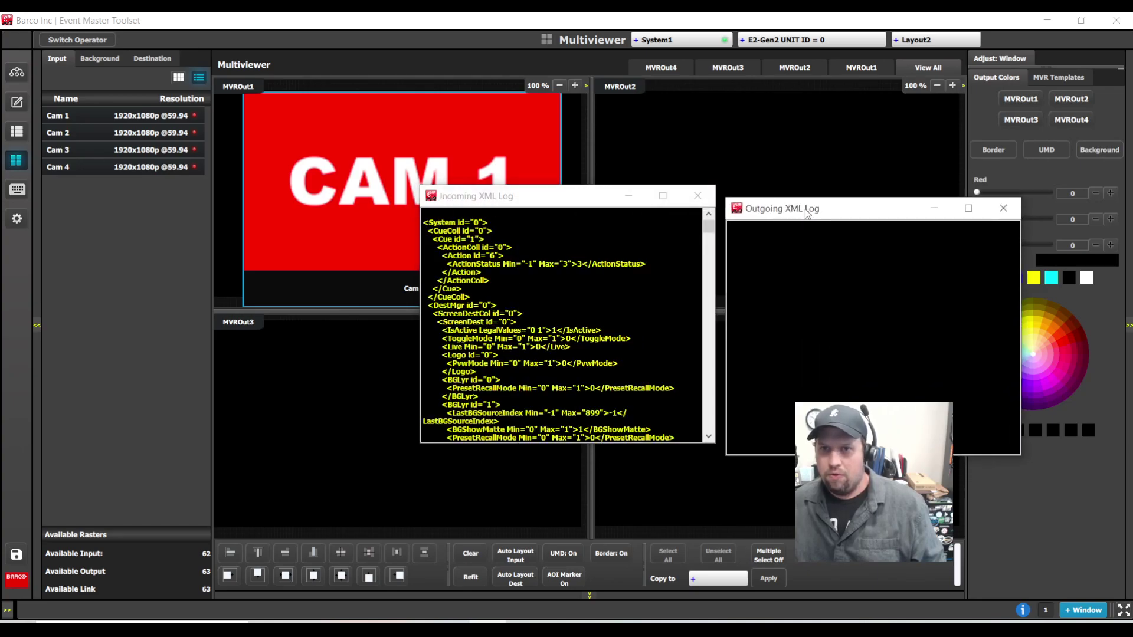
pyautogui.moveTo(486, 195); pyautogui.dragTo(317, 190)
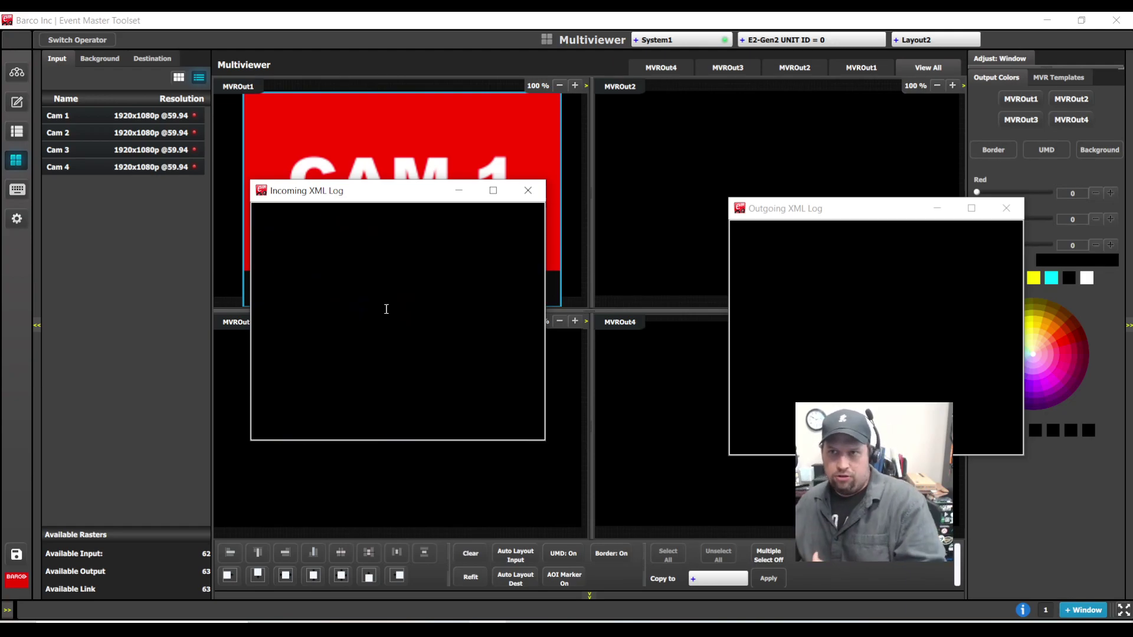
# Step: Recall Layout1 on the multiviewer and copy its complete XML from the Outgoing XML Log, closing both log windows
pyautogui.click(912, 40)
pyautogui.click(845, 160)
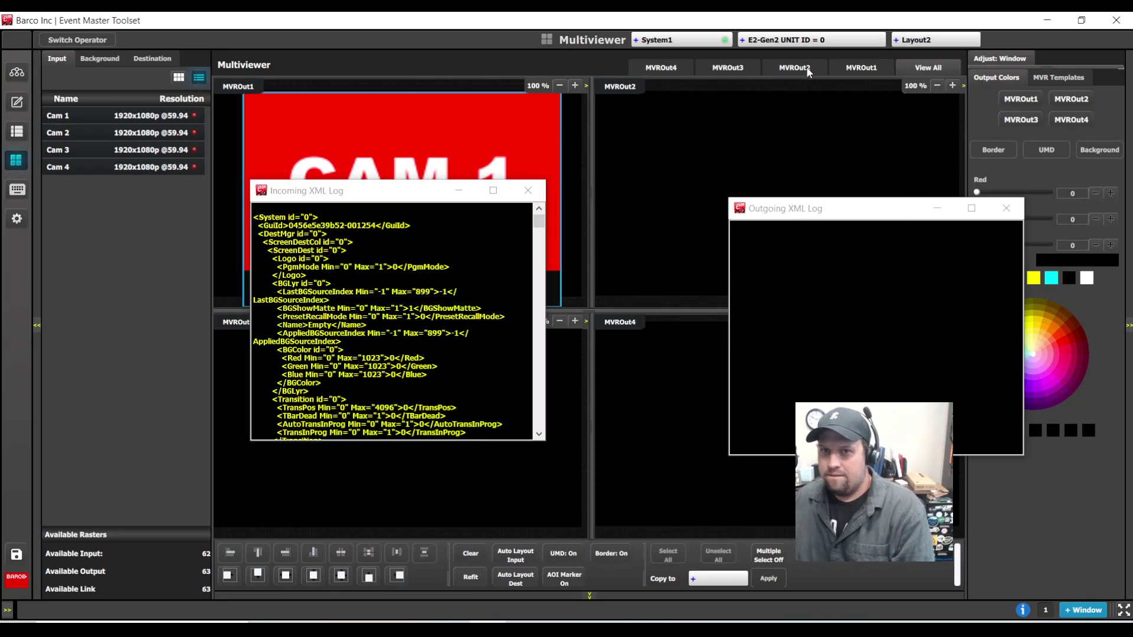
pyautogui.click(525, 194)
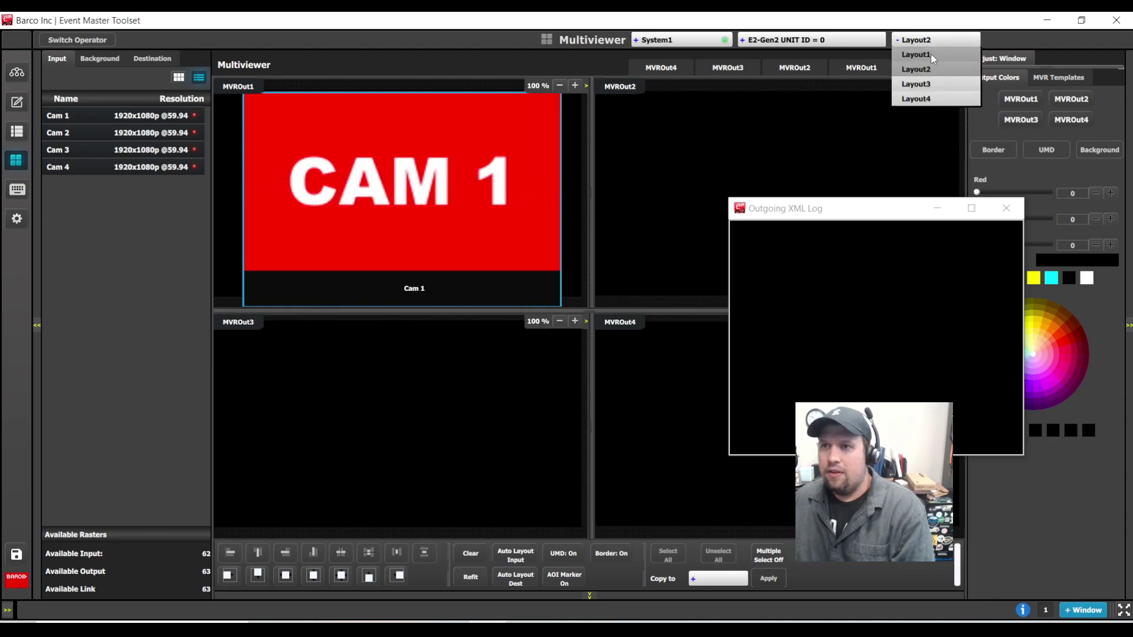
pyautogui.moveTo(828, 208); pyautogui.dragTo(658, 198)
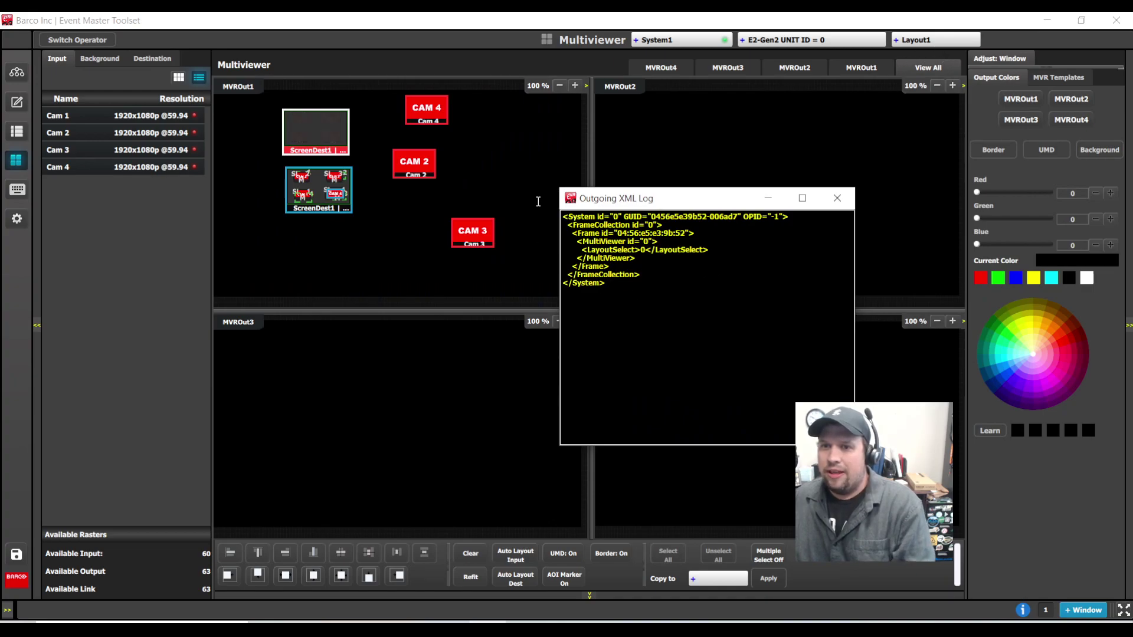
pyautogui.moveTo(562, 216); pyautogui.dragTo(612, 283)
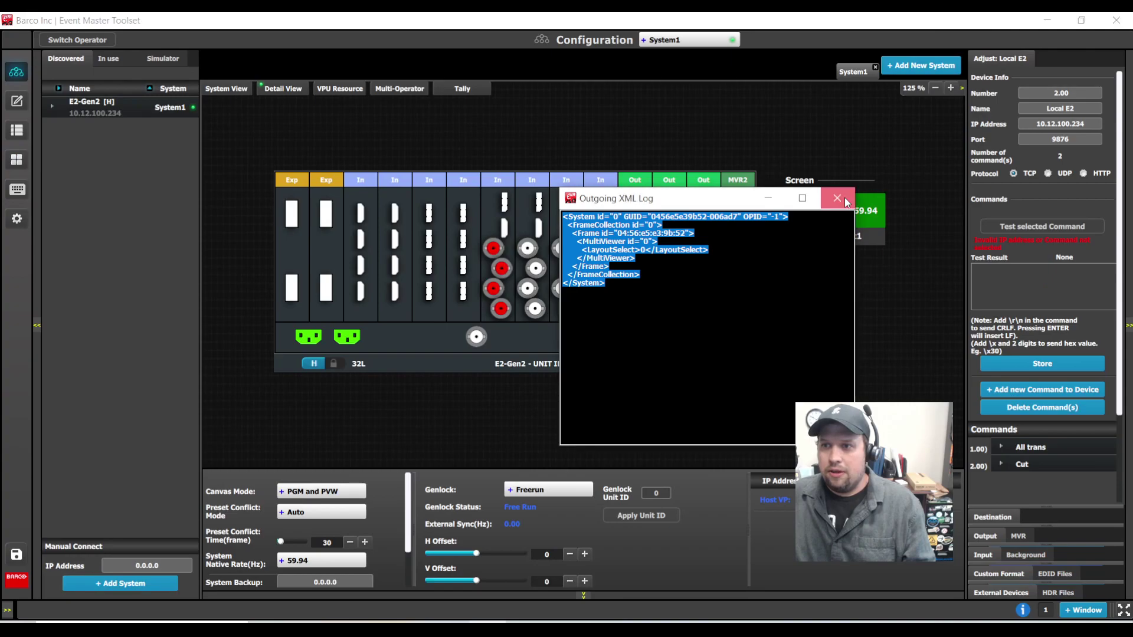
pyautogui.click(837, 197)
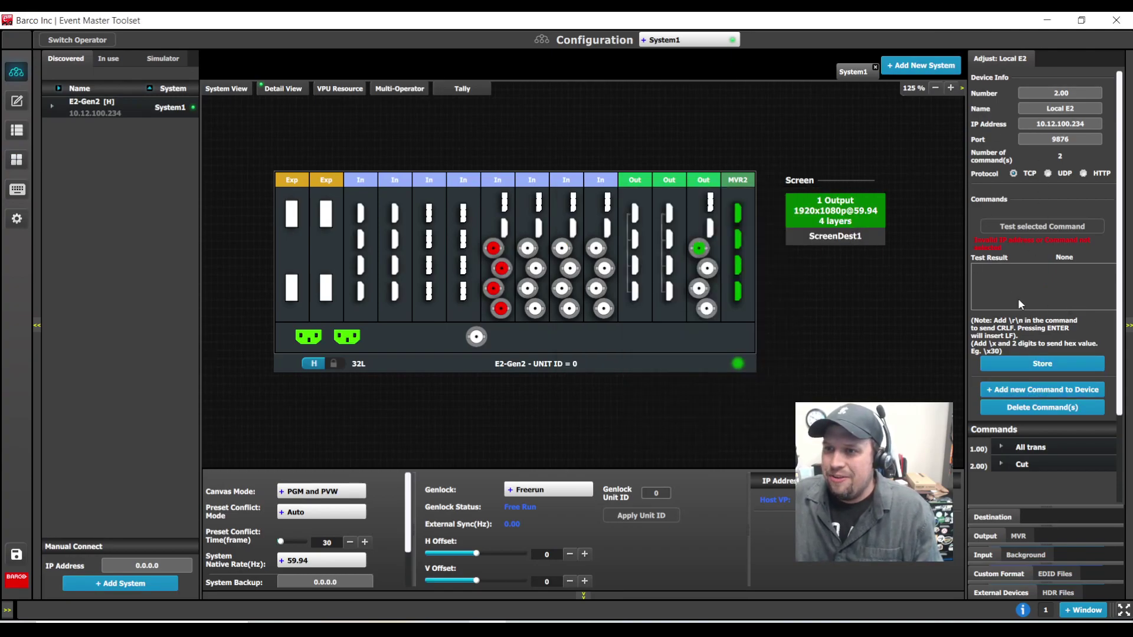
# Step: Add a new command to the Local E2 device and name it Layout 1
pyautogui.click(1043, 390)
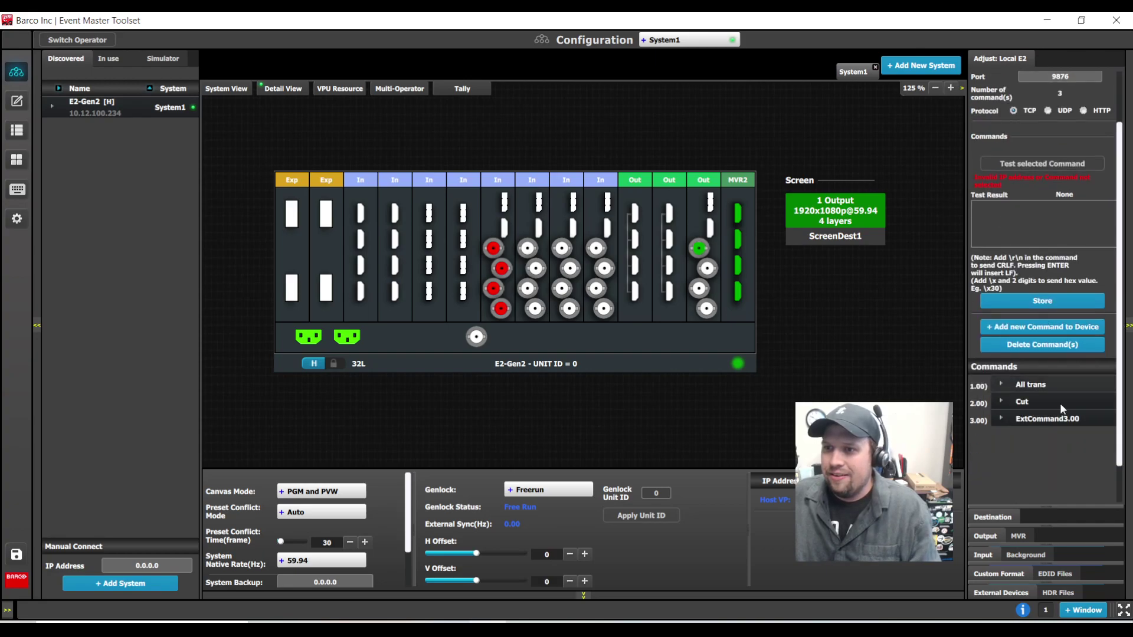
pyautogui.doubleClick(1024, 418)
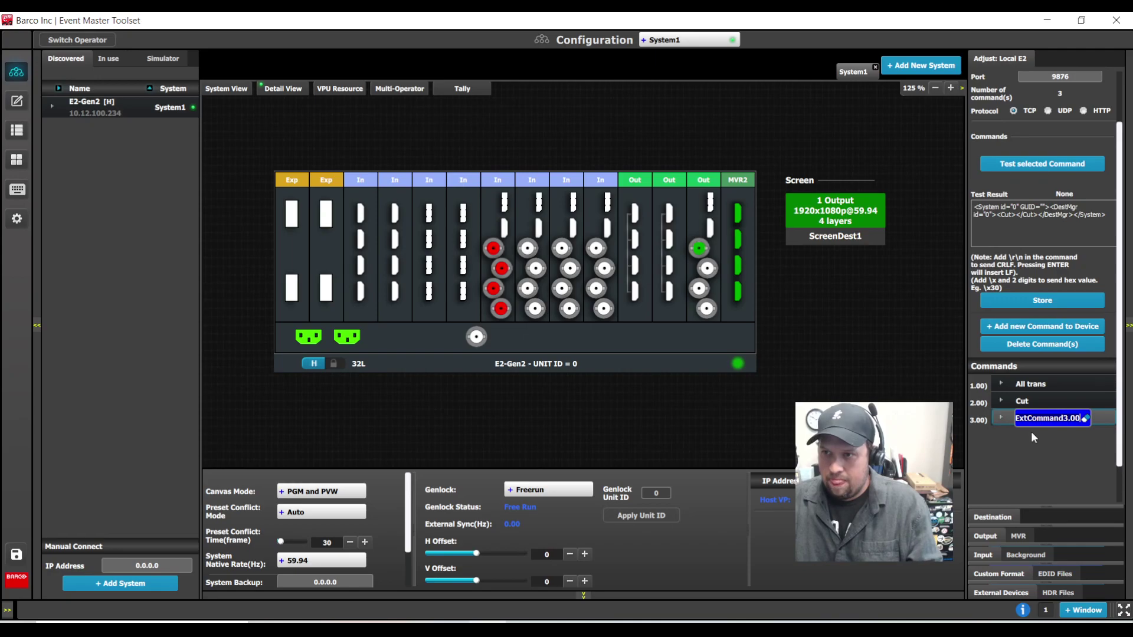
pyautogui.write('Layout 1')
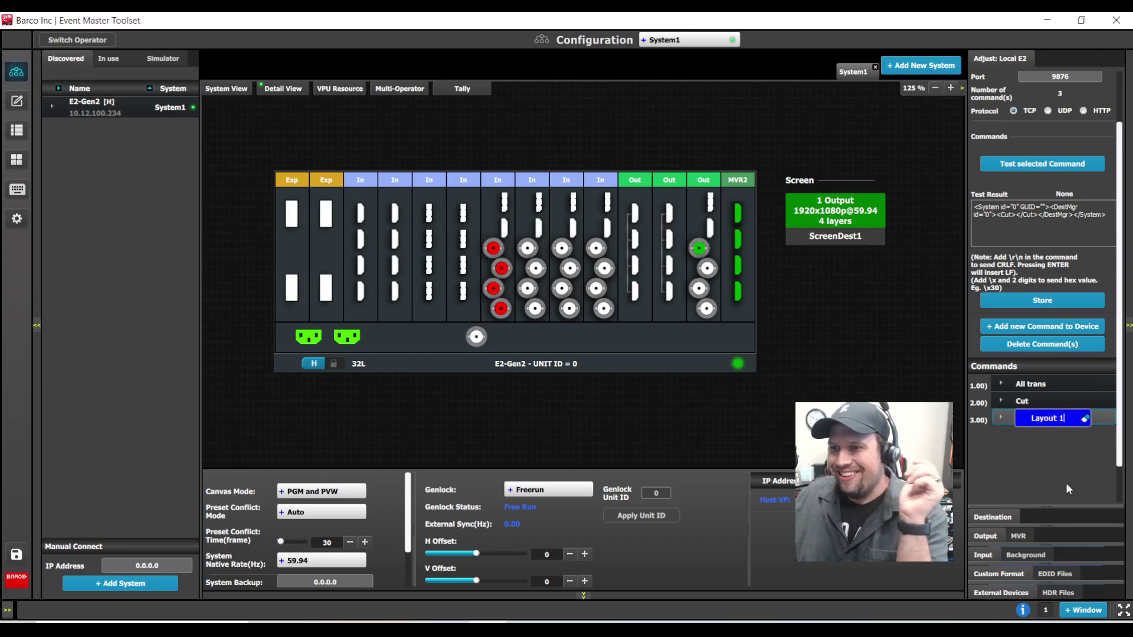
pyautogui.press('Return')
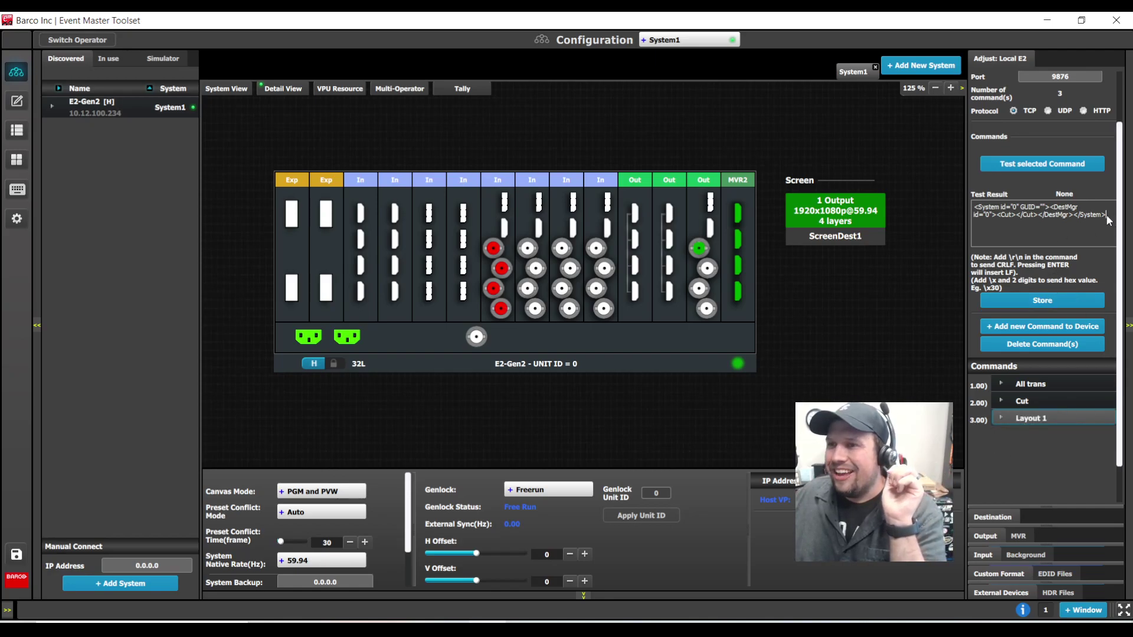
# Step: Replace the Layout 1 command's text with the copied Layout1 recall XML and store it
pyautogui.hotkey('ctrl', 'a')
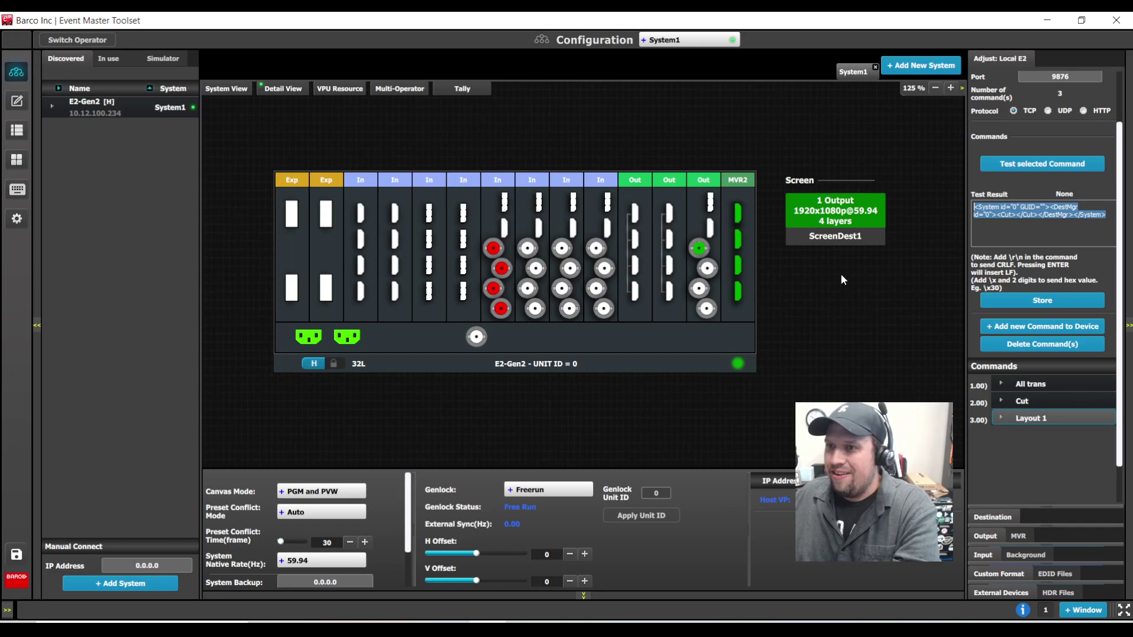
pyautogui.press('BackSpace')
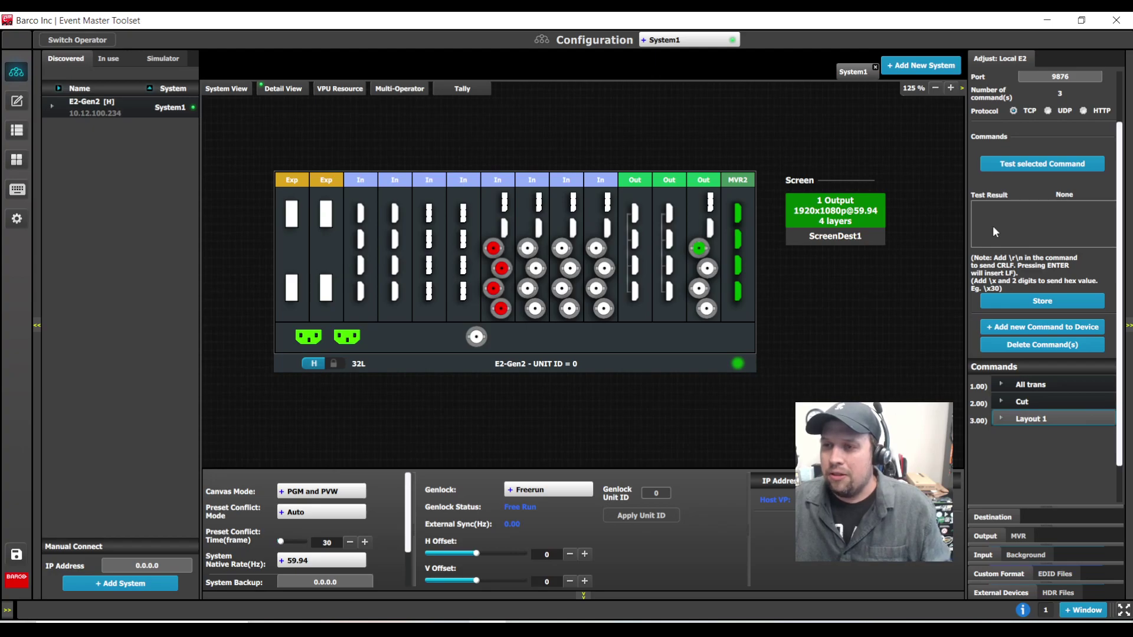
pyautogui.hotkey('ctrl', 'v')
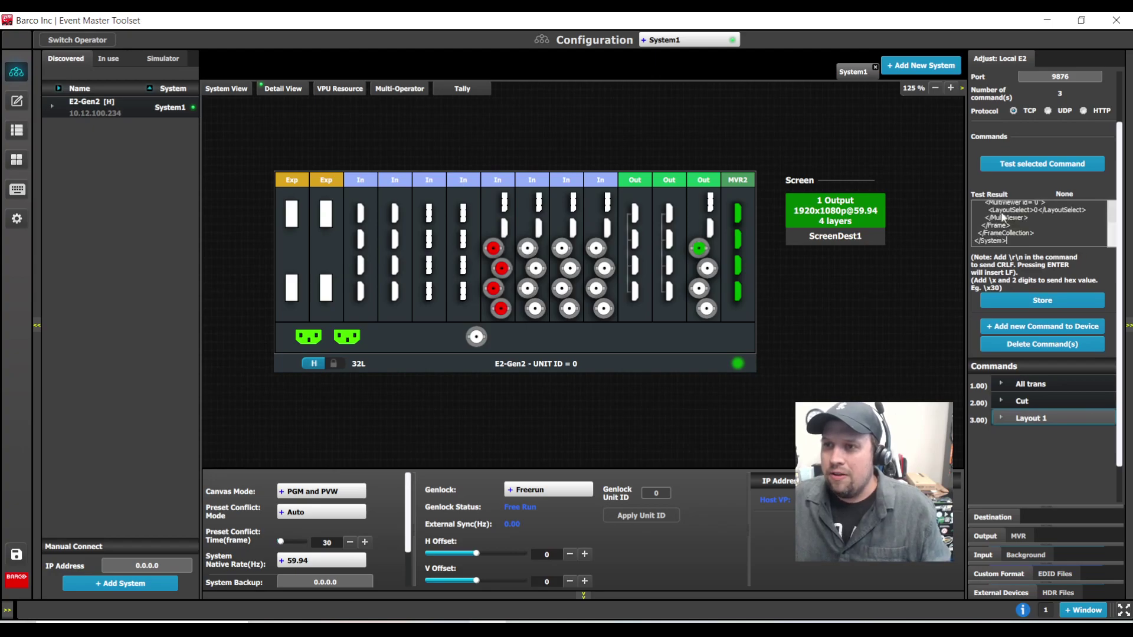
pyautogui.click(1034, 298)
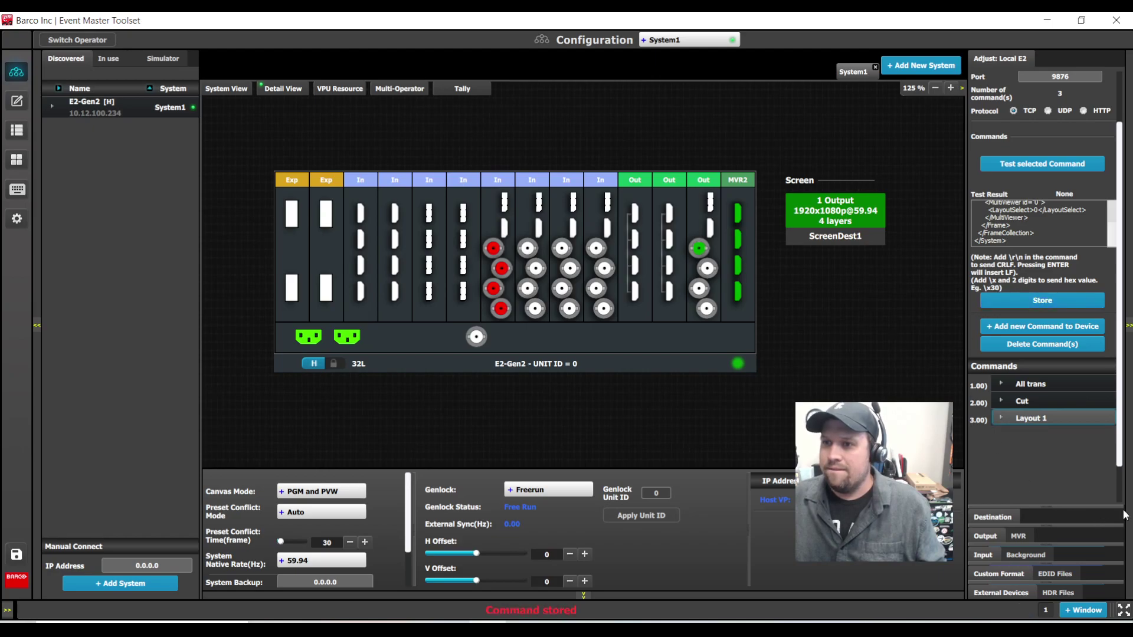
# Step: Add another command to the Local E2 device and name it Layout 2
pyautogui.click(1016, 330)
pyautogui.click(1016, 330)
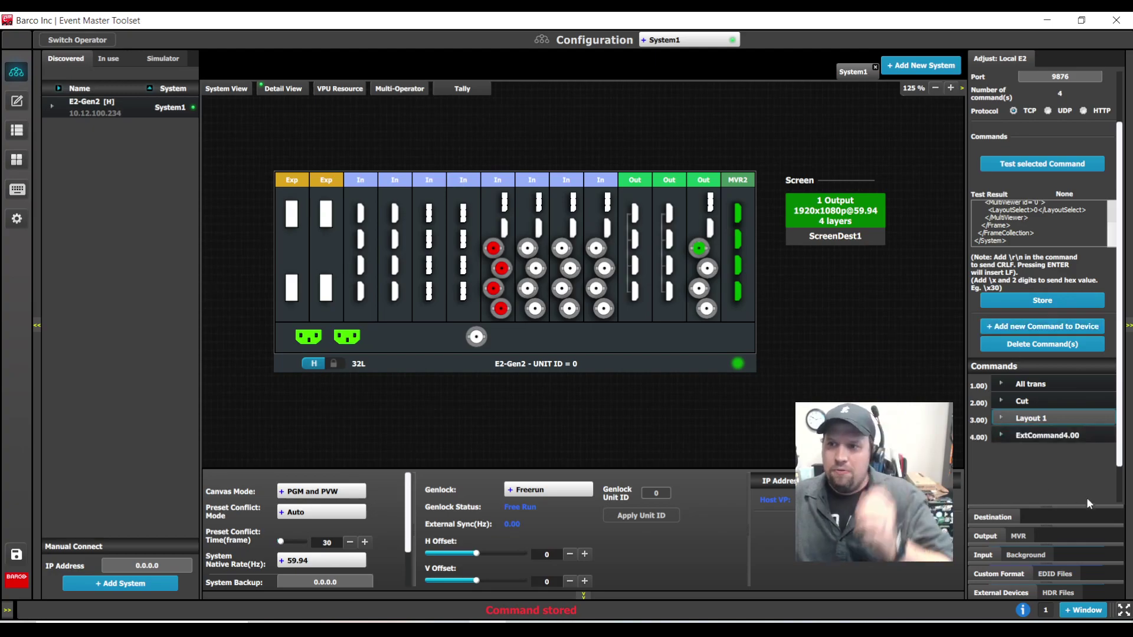
pyautogui.doubleClick(1036, 436)
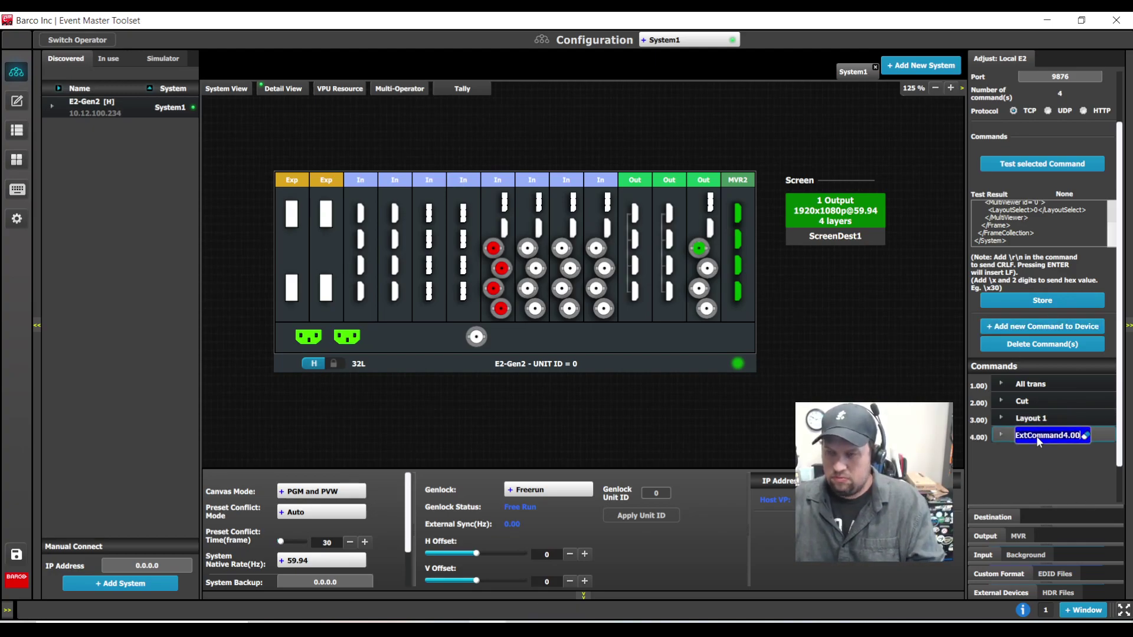
pyautogui.write('Layout 2')
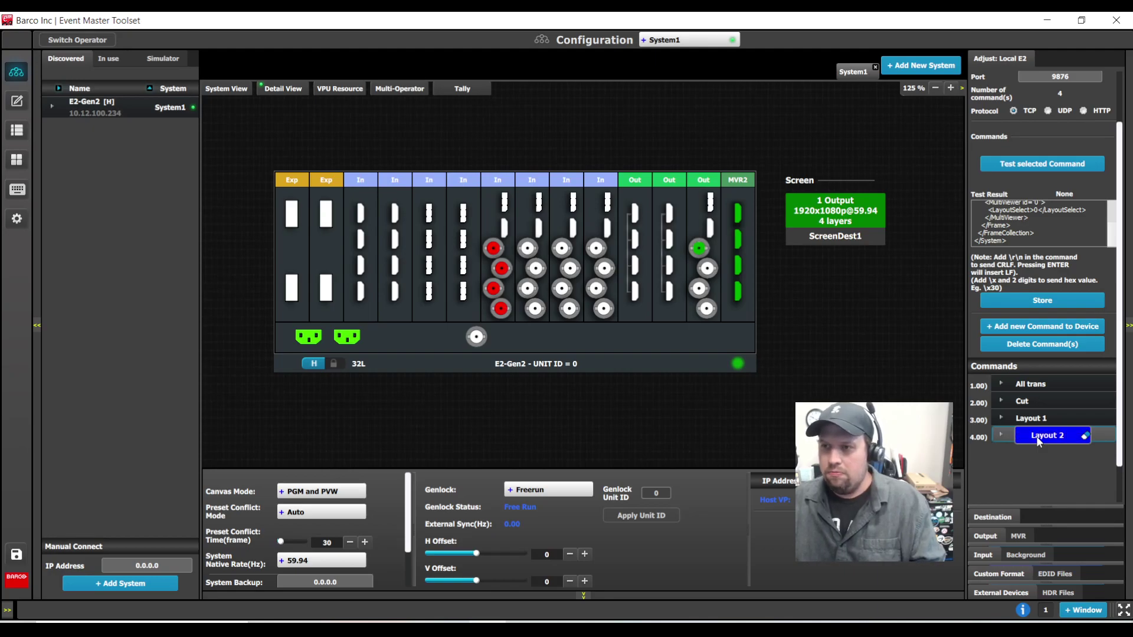
pyautogui.press('Return')
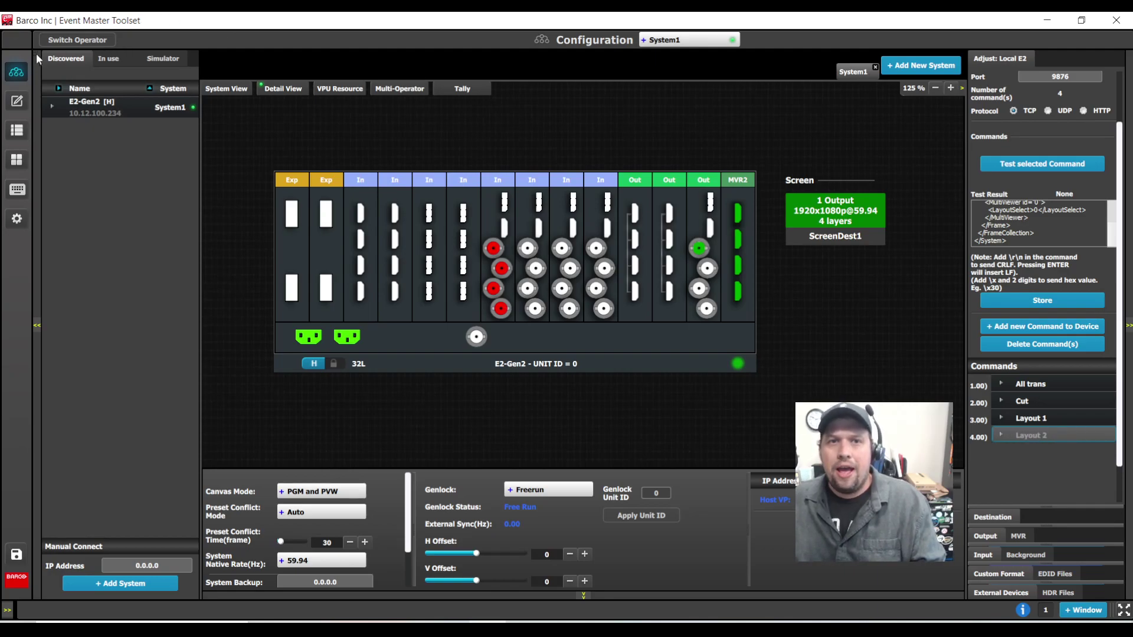
# Step: Recall Layout2 on the Multiviewer page with the Outgoing XML Log open, copy the logged XML and close the log
pyautogui.click(17, 166)
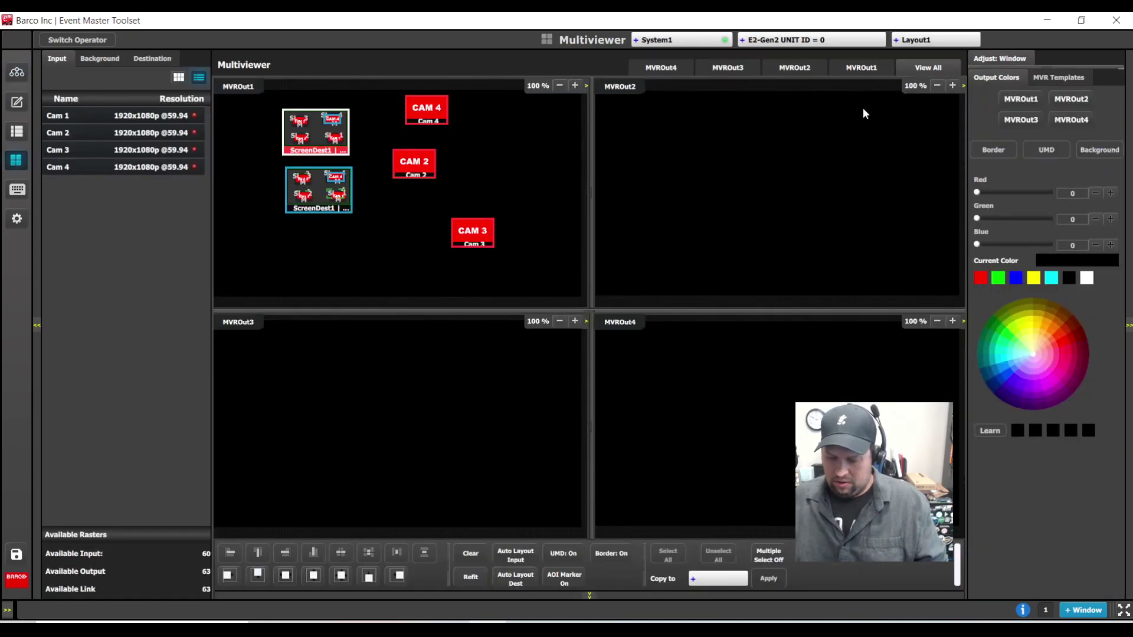
pyautogui.hotkey('ctrl', 'shift', 'x')
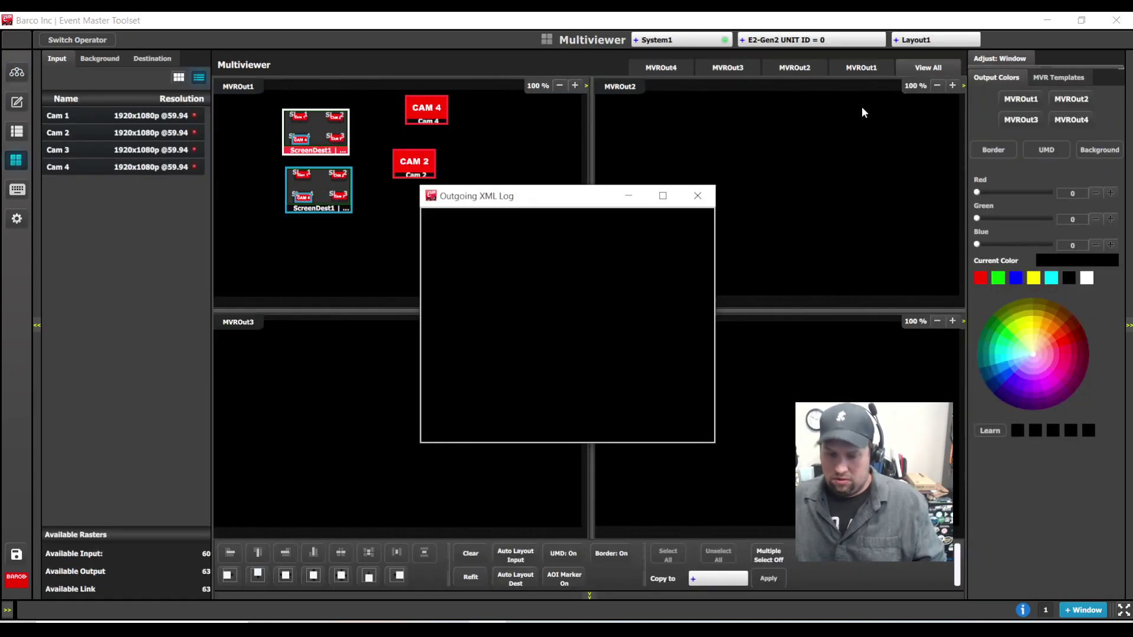
pyautogui.click(912, 40)
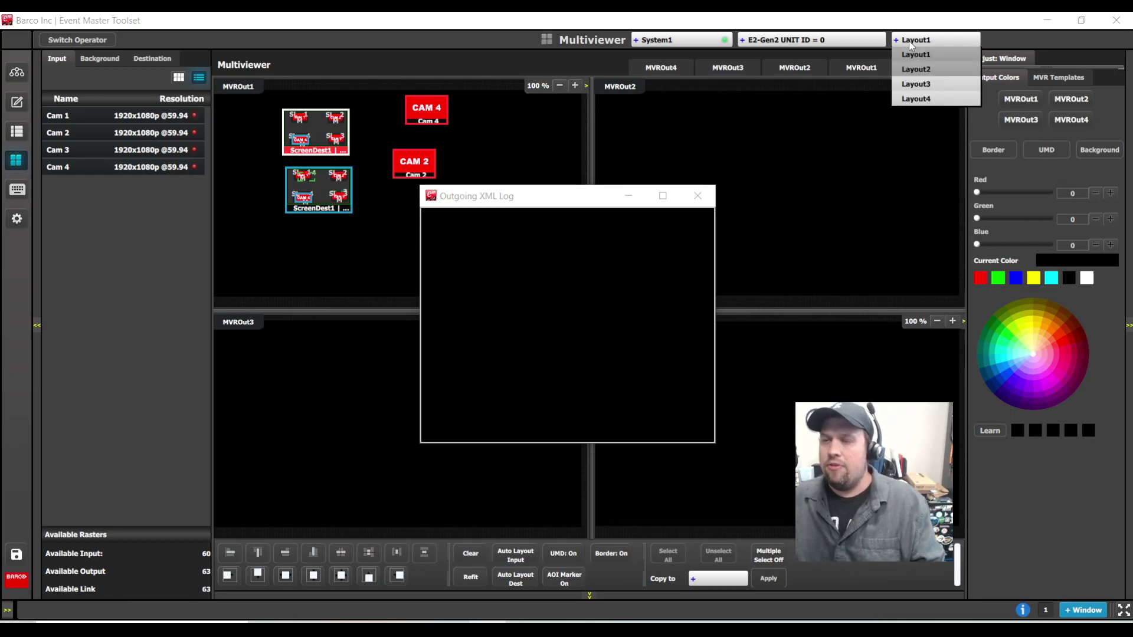
pyautogui.click(912, 70)
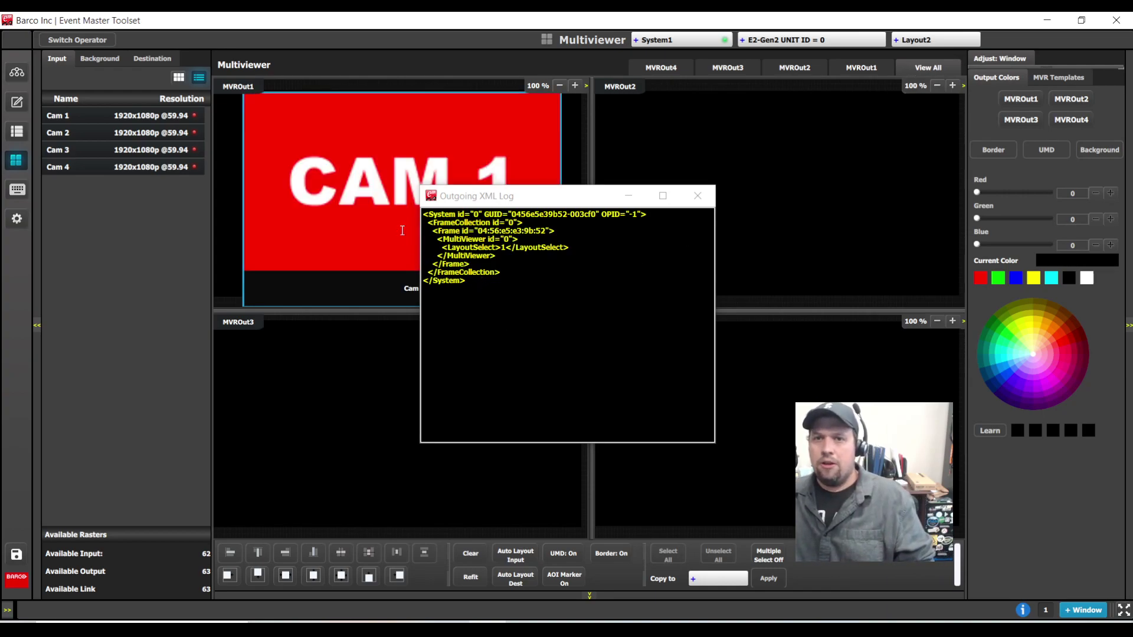
pyautogui.moveTo(402, 231); pyautogui.dragTo(397, 207)
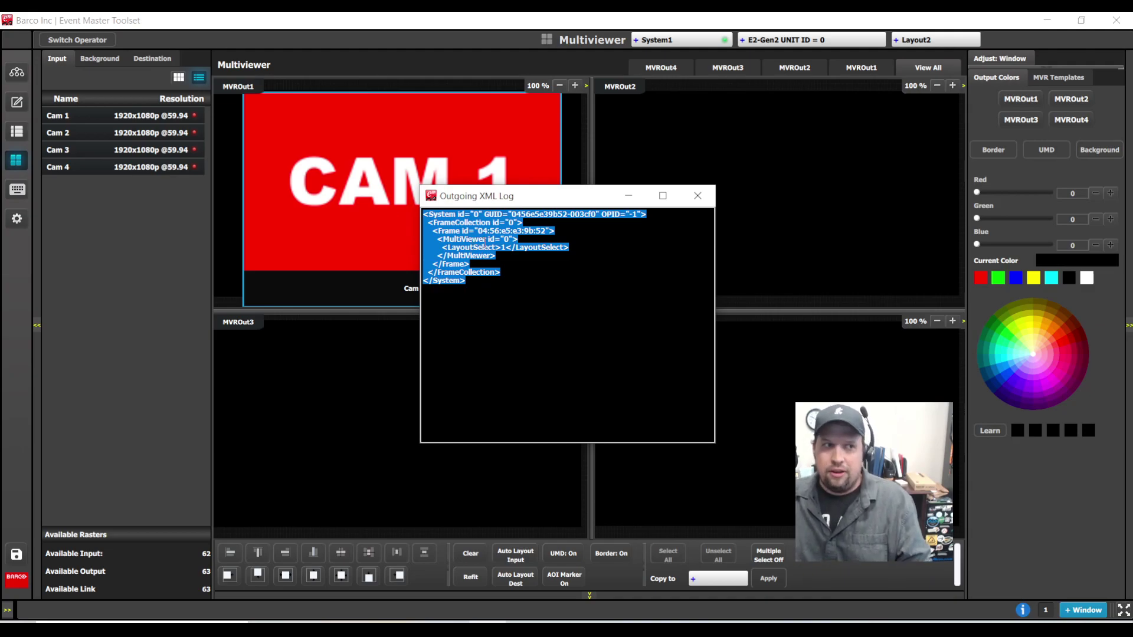
pyautogui.click(698, 196)
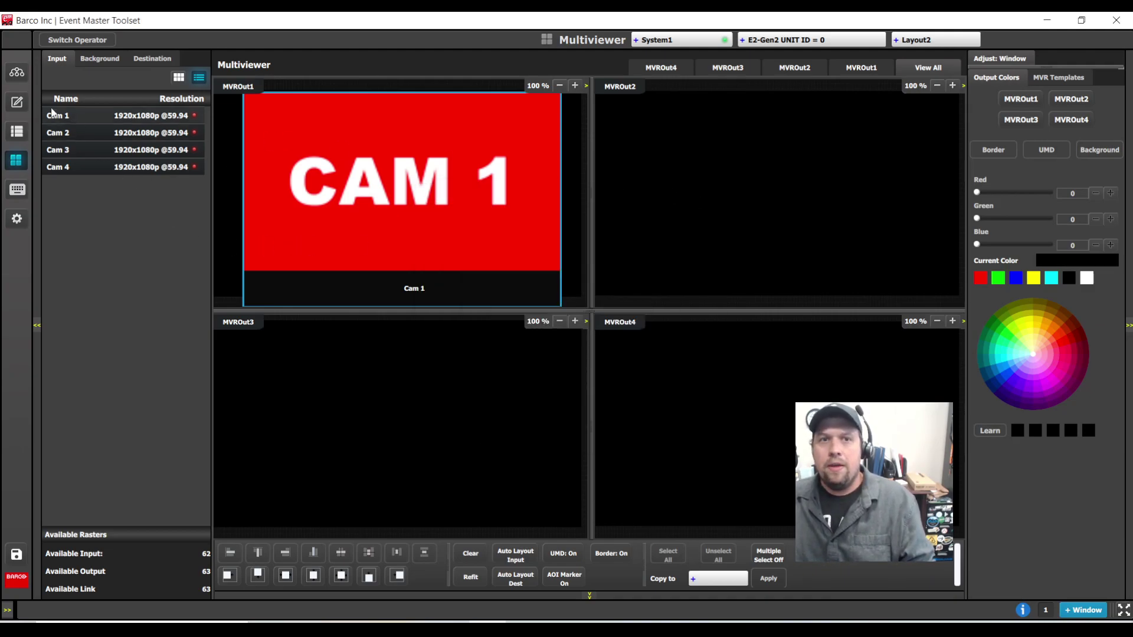
# Step: Replace the XML in Local E2's Layout 2 command with the copied Layout2 recall XML and store it
pyautogui.click(24, 75)
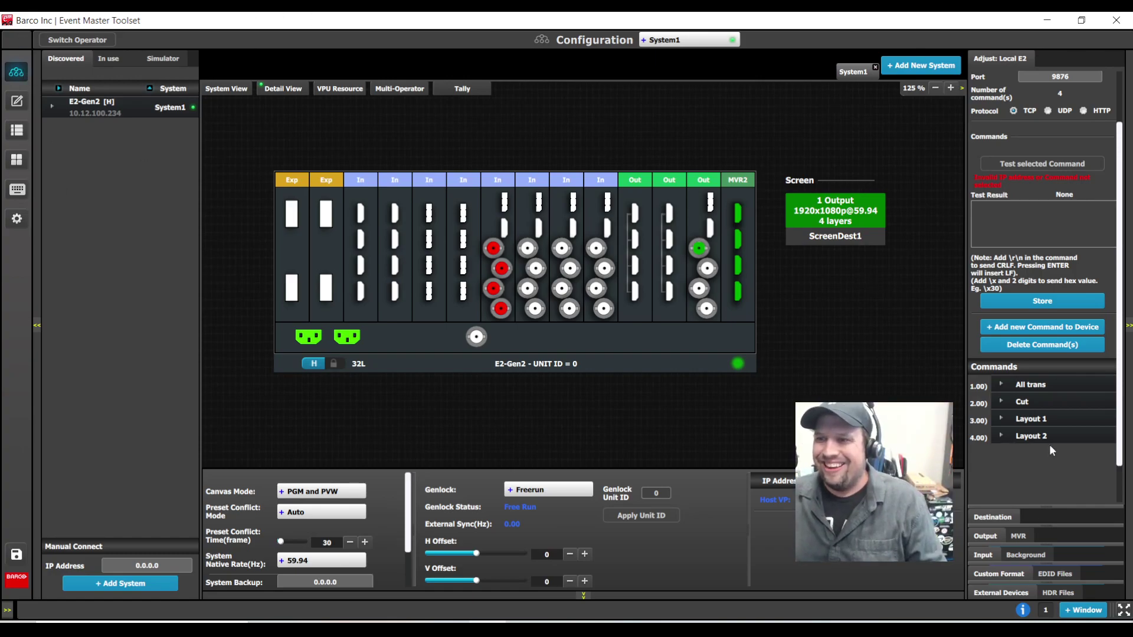
pyautogui.click(1035, 435)
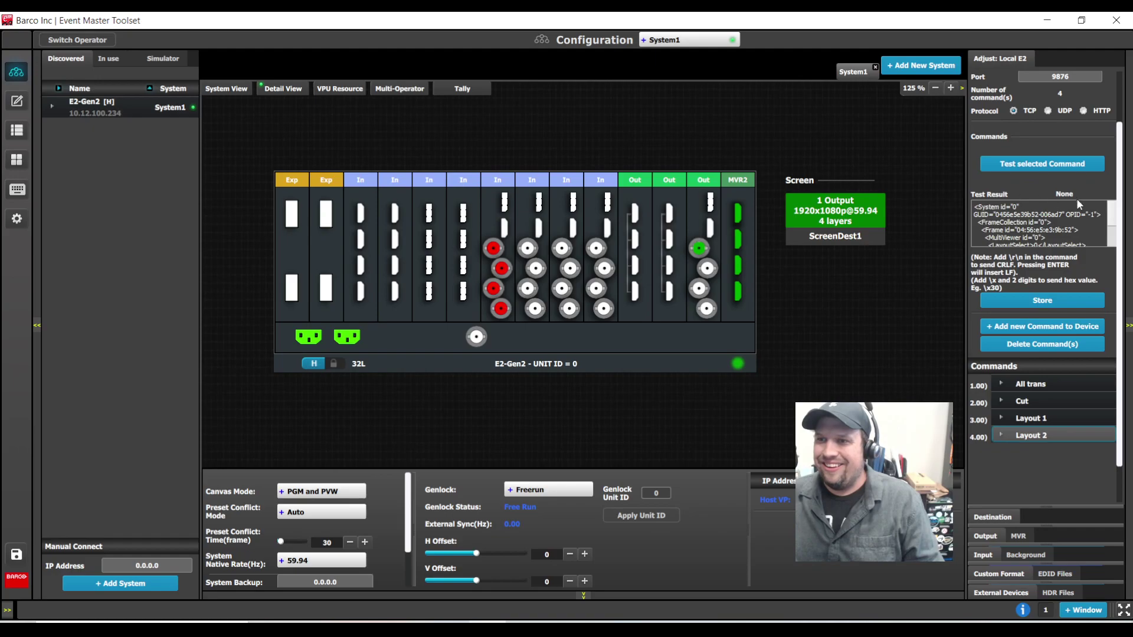
pyautogui.scroll(-5, 1078, 211)
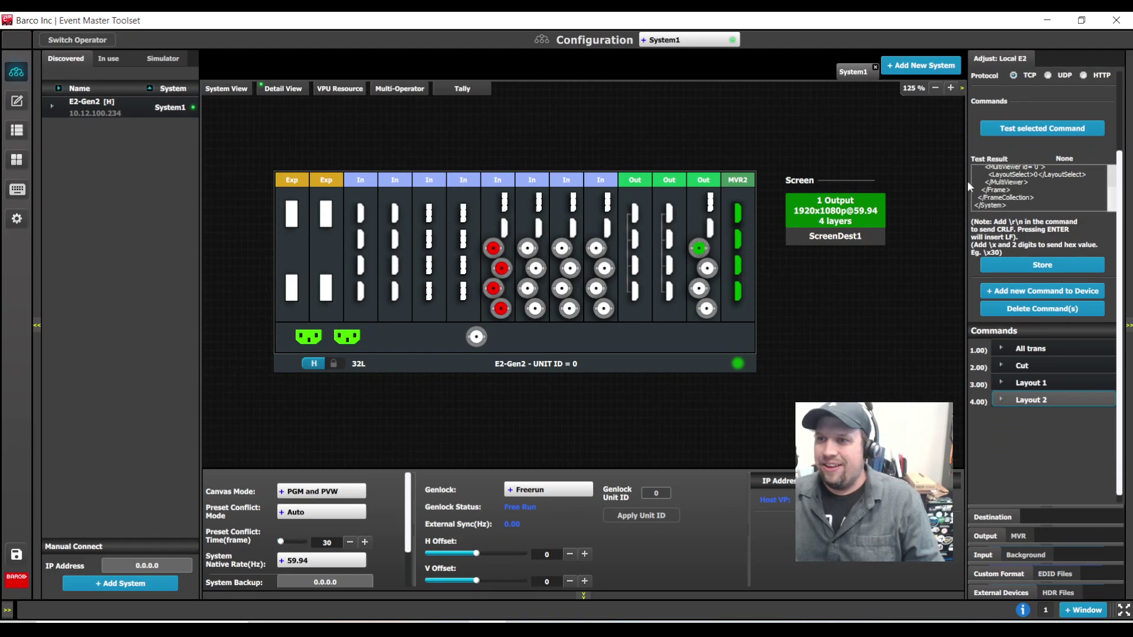
pyautogui.scroll(-1, 1018, 211)
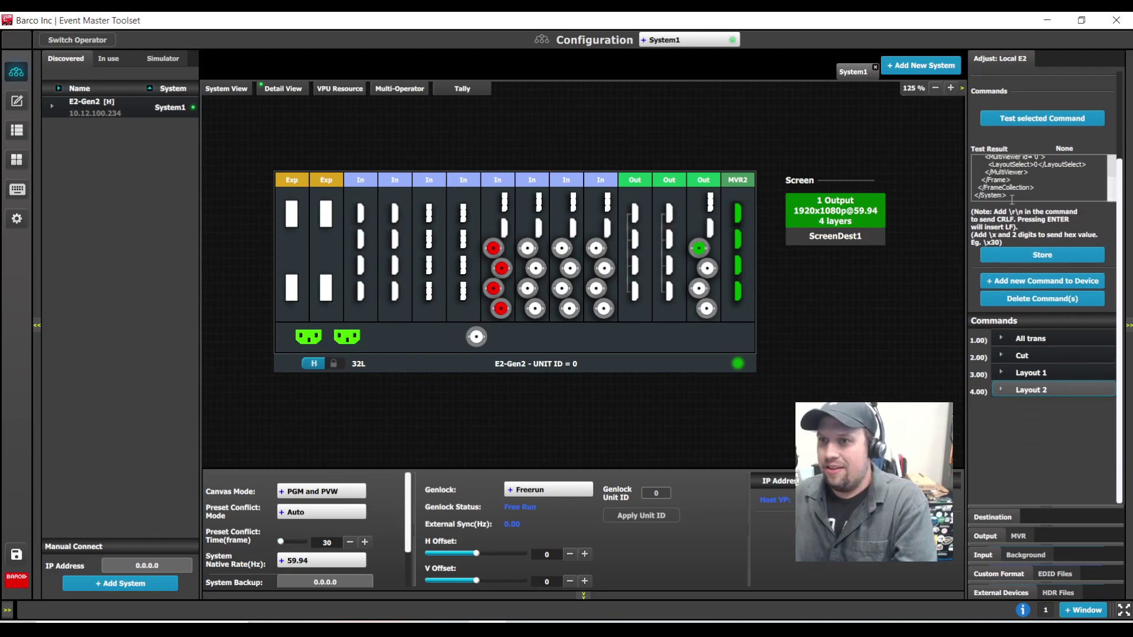
pyautogui.moveTo(1012, 200); pyautogui.dragTo(969, 136)
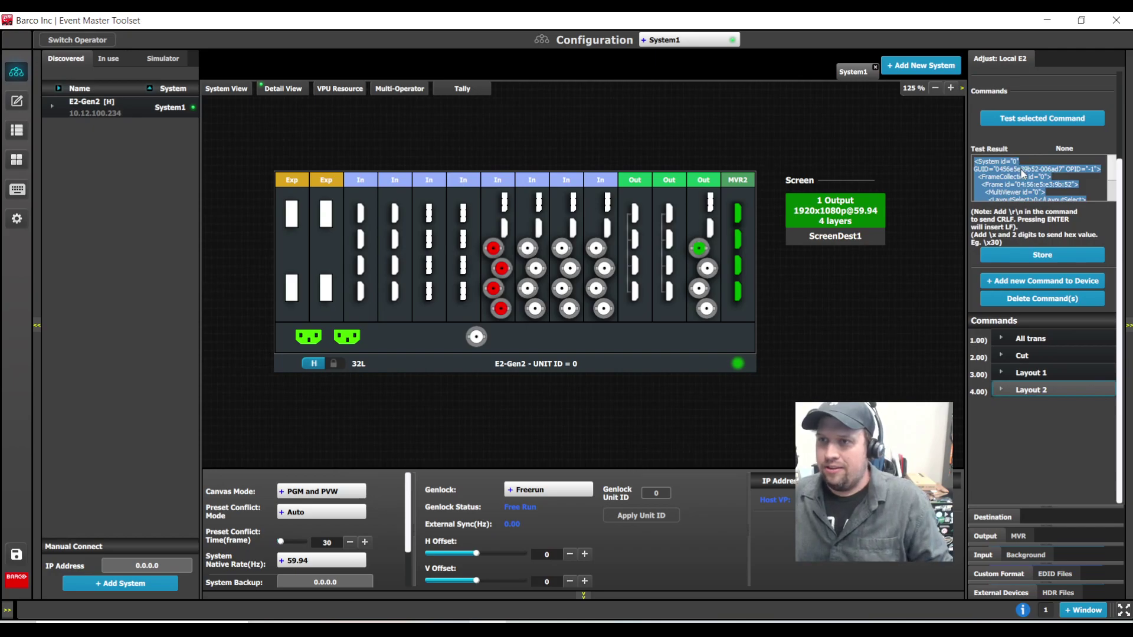
pyautogui.press('Delete')
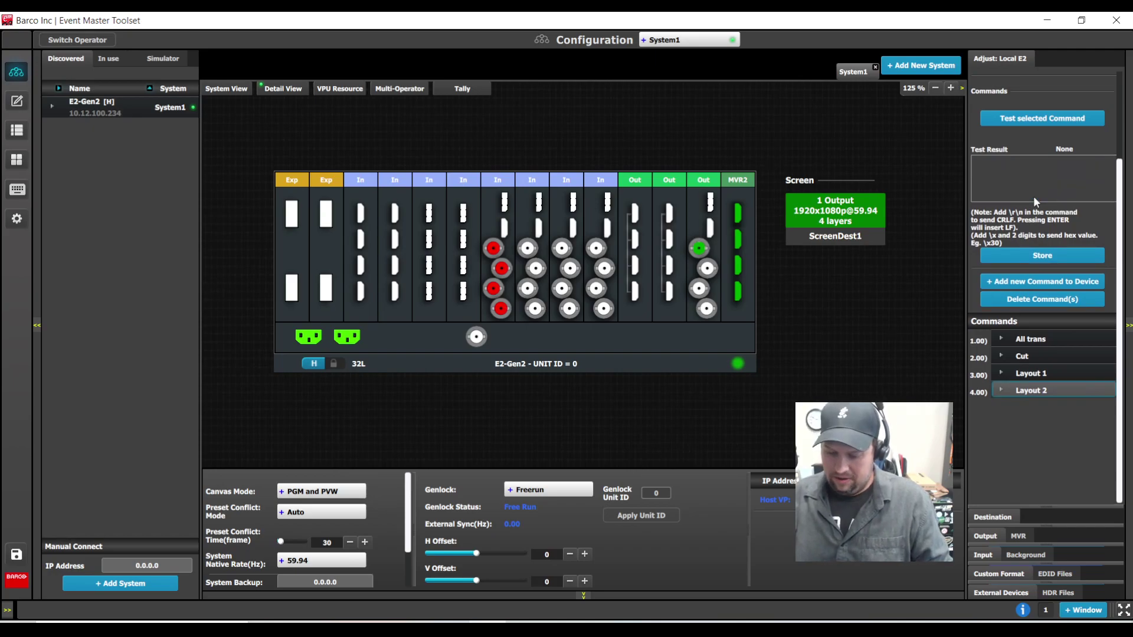
pyautogui.hotkey('ctrl', 'v')
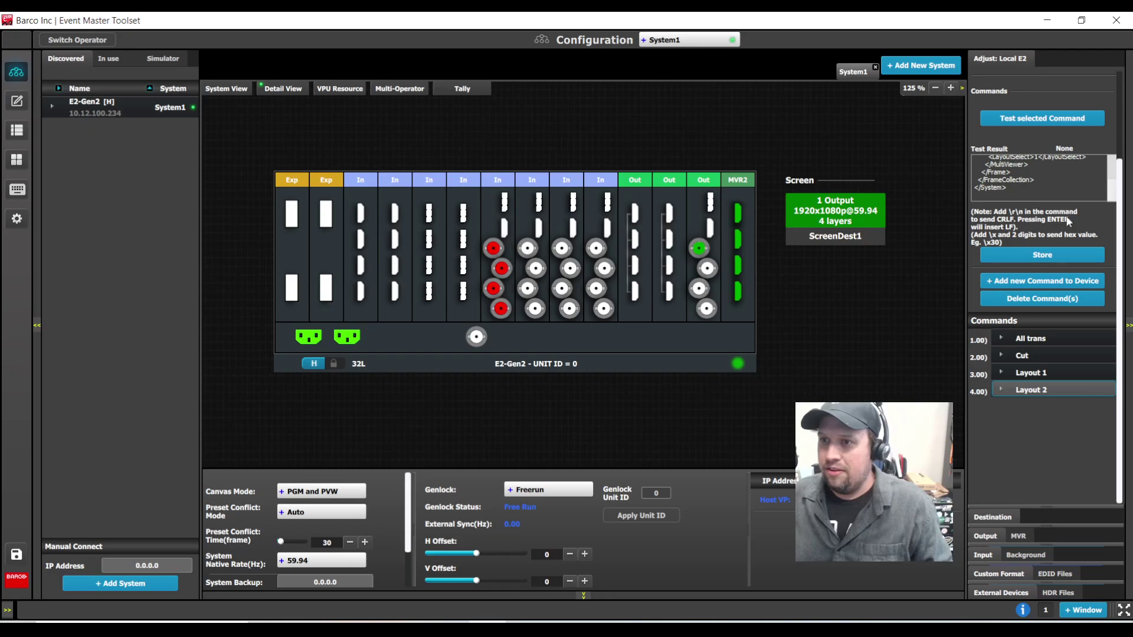
pyautogui.click(1037, 258)
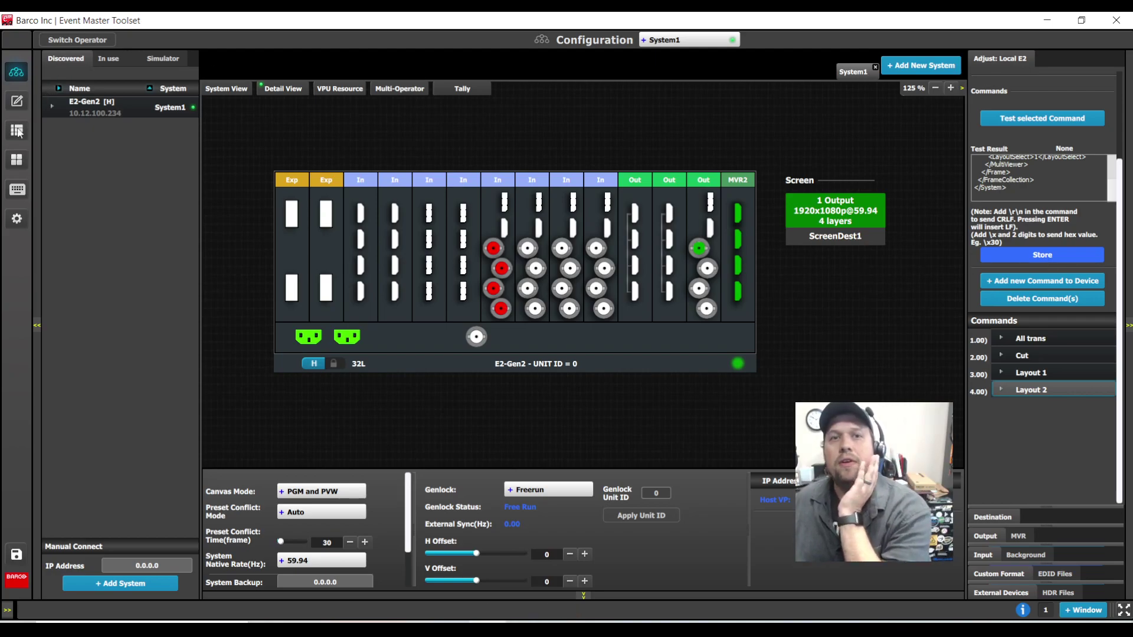
pyautogui.click(17, 160)
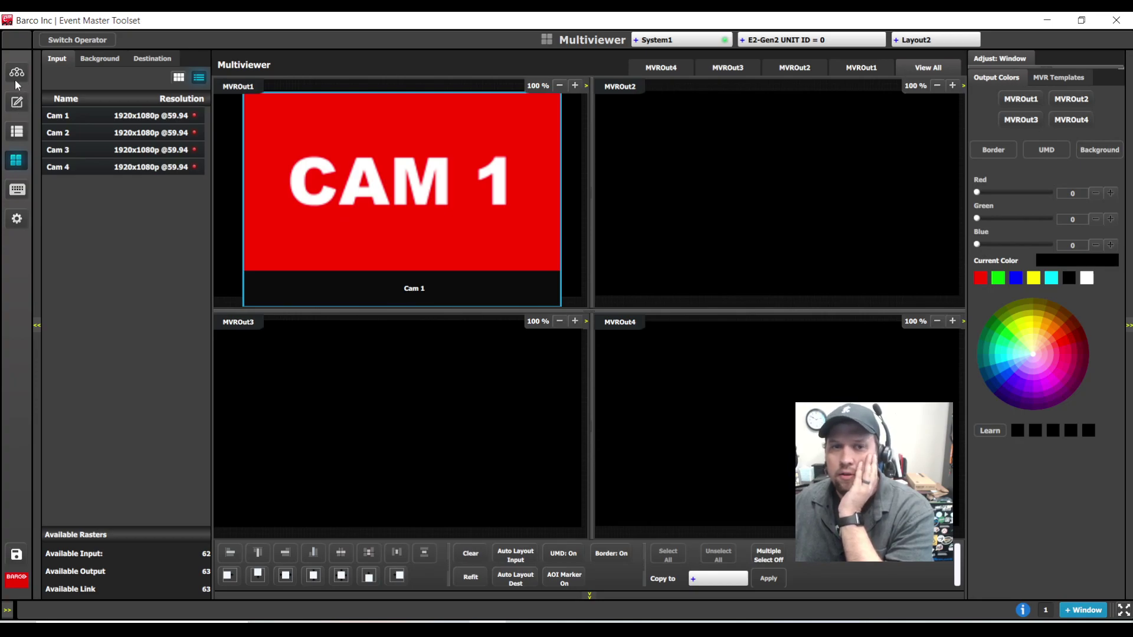
pyautogui.click(18, 134)
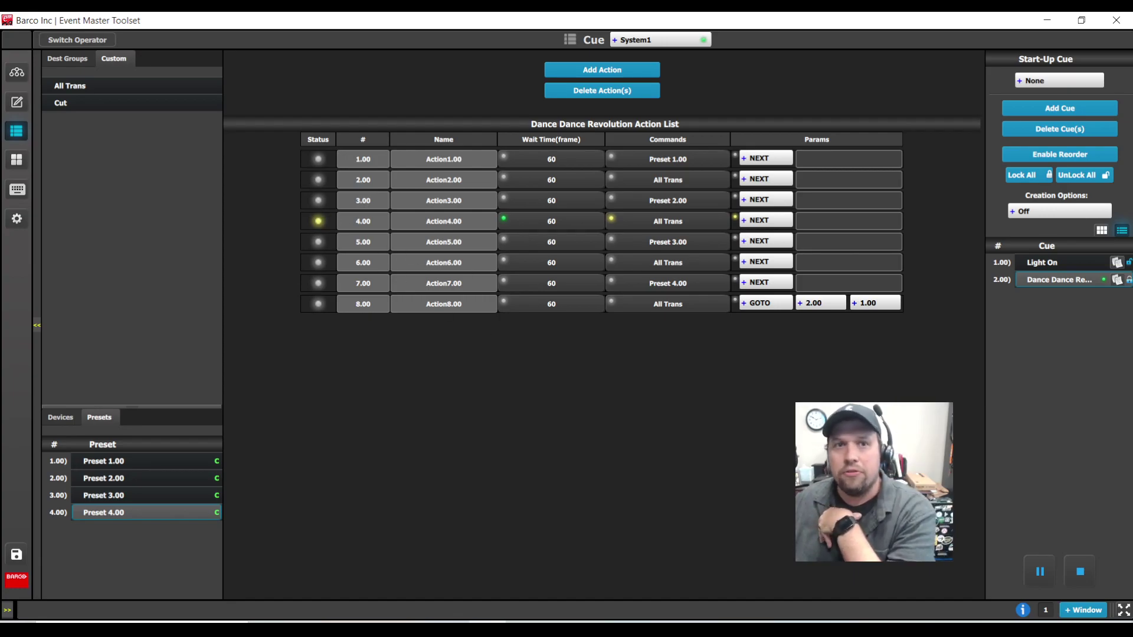
# Step: Test Local E2's Layout 1 command from the Configuration page and check the recalled layout on the Multiviewer page
pyautogui.click(19, 75)
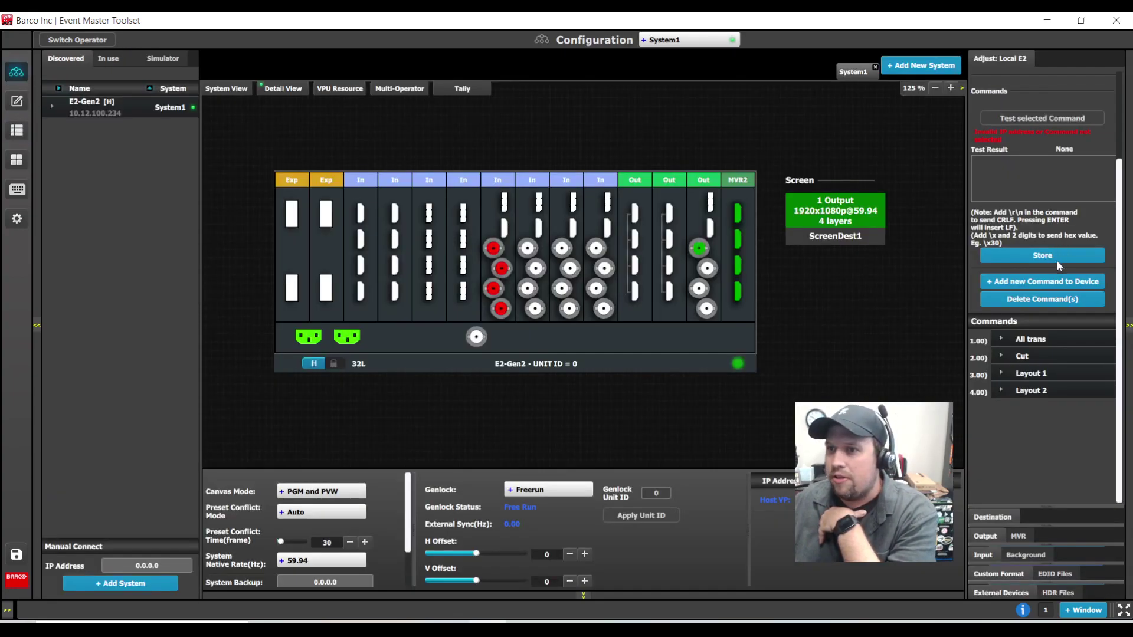
pyautogui.click(1029, 376)
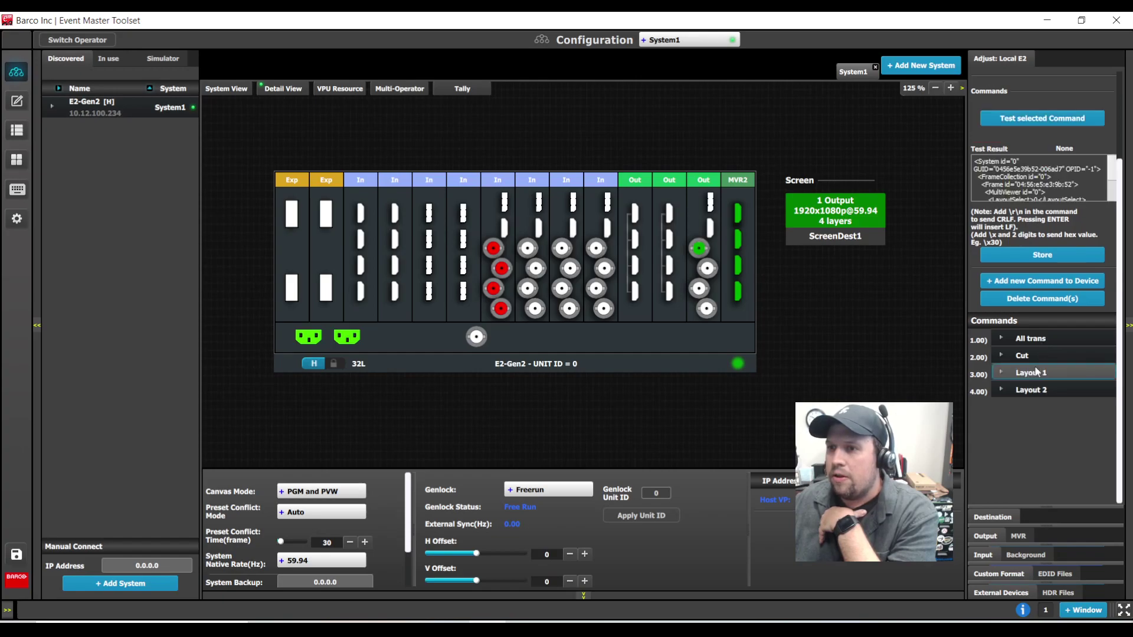
pyautogui.click(1037, 119)
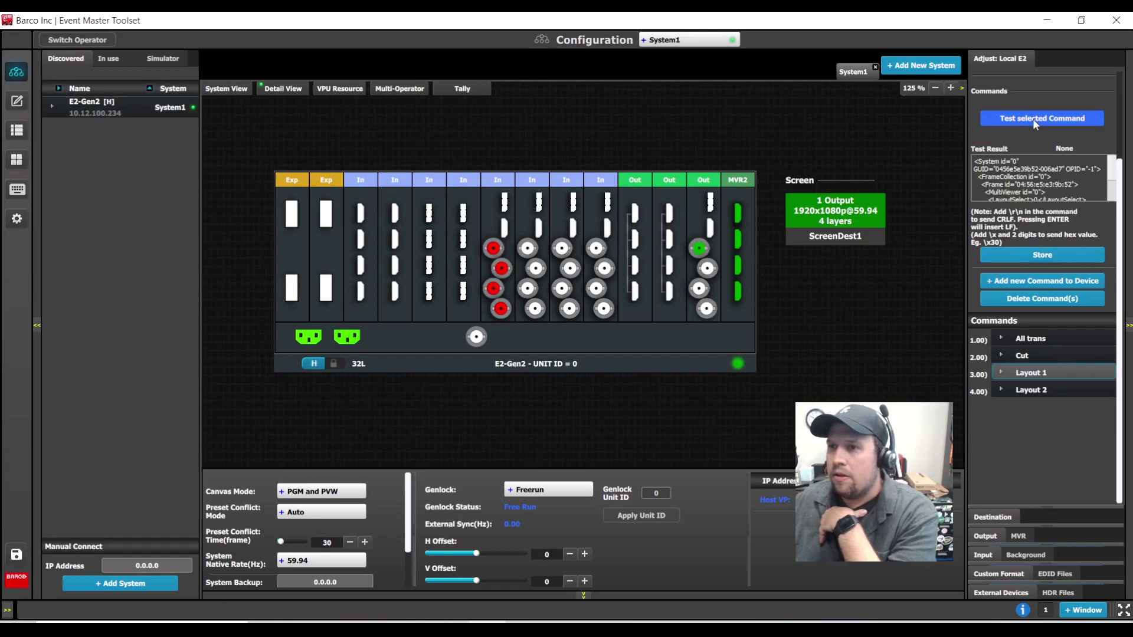
pyautogui.click(16, 161)
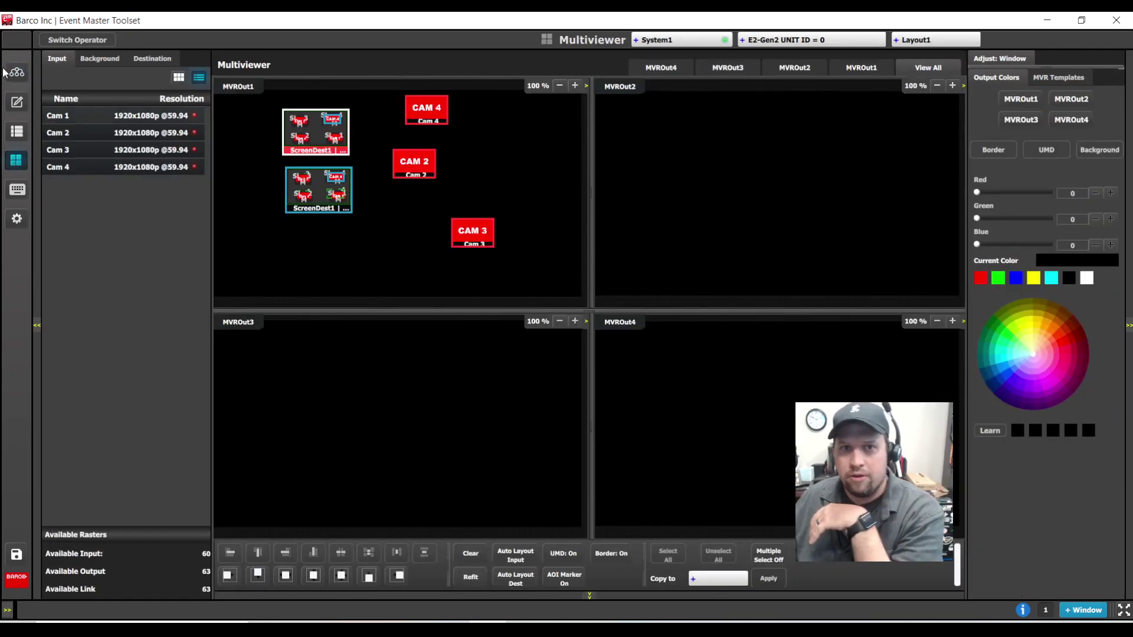
# Step: Stop the running Dance Dance Revolution cue and add a new cue named MVR Layout 1
pyautogui.click(16, 131)
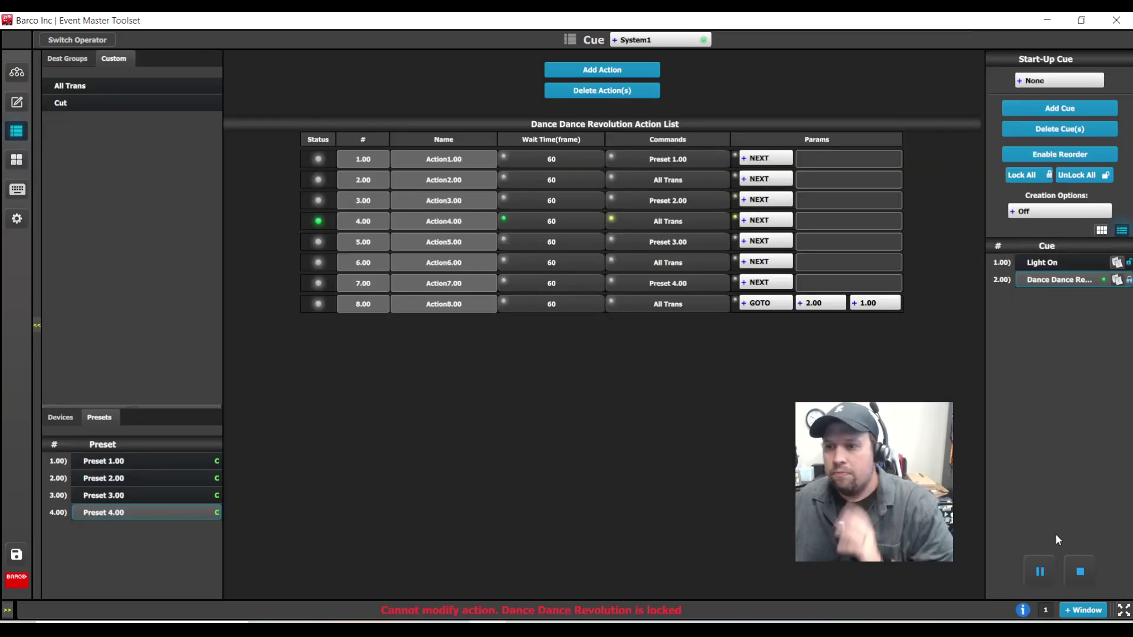
pyautogui.click(1080, 571)
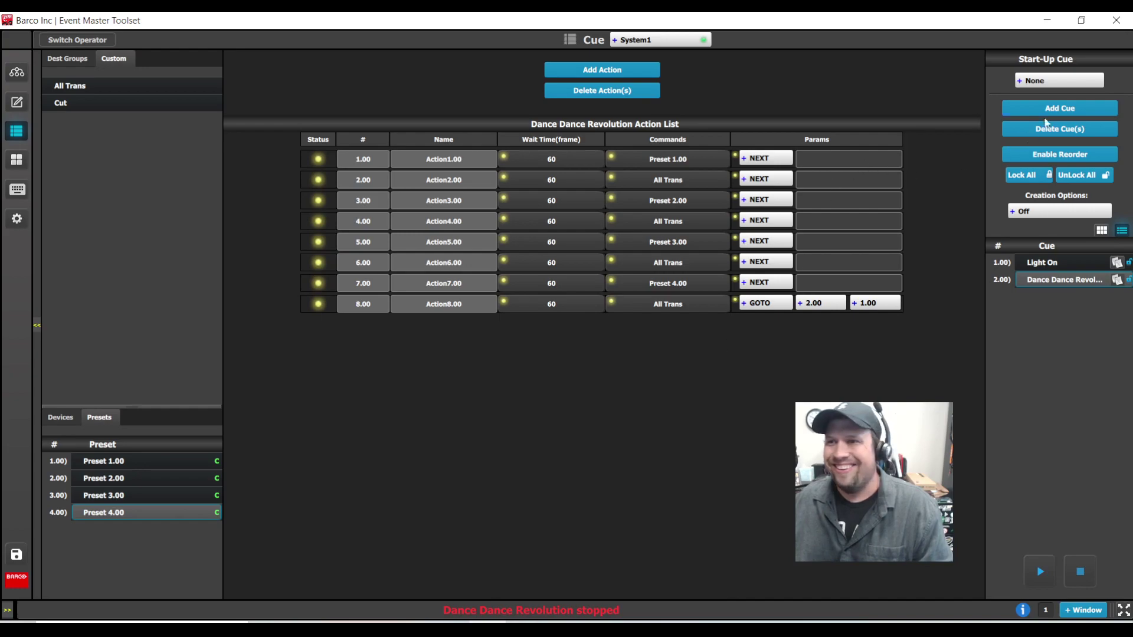
pyautogui.click(1060, 108)
pyautogui.doubleClick(1048, 300)
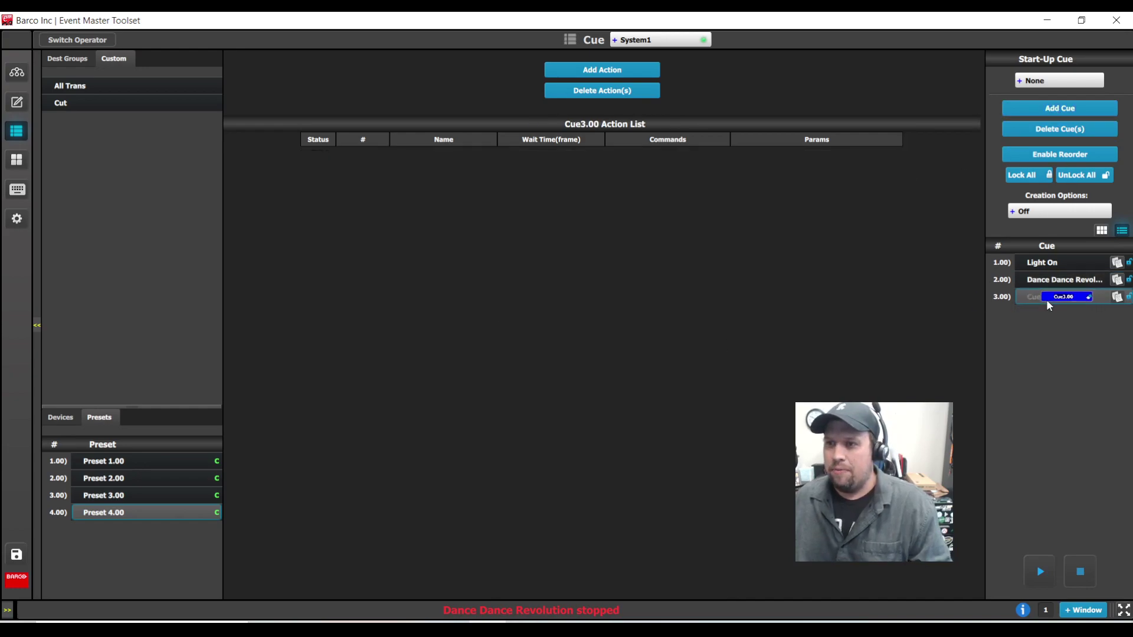
pyautogui.write('MVR Layout 1')
pyautogui.press('Return')
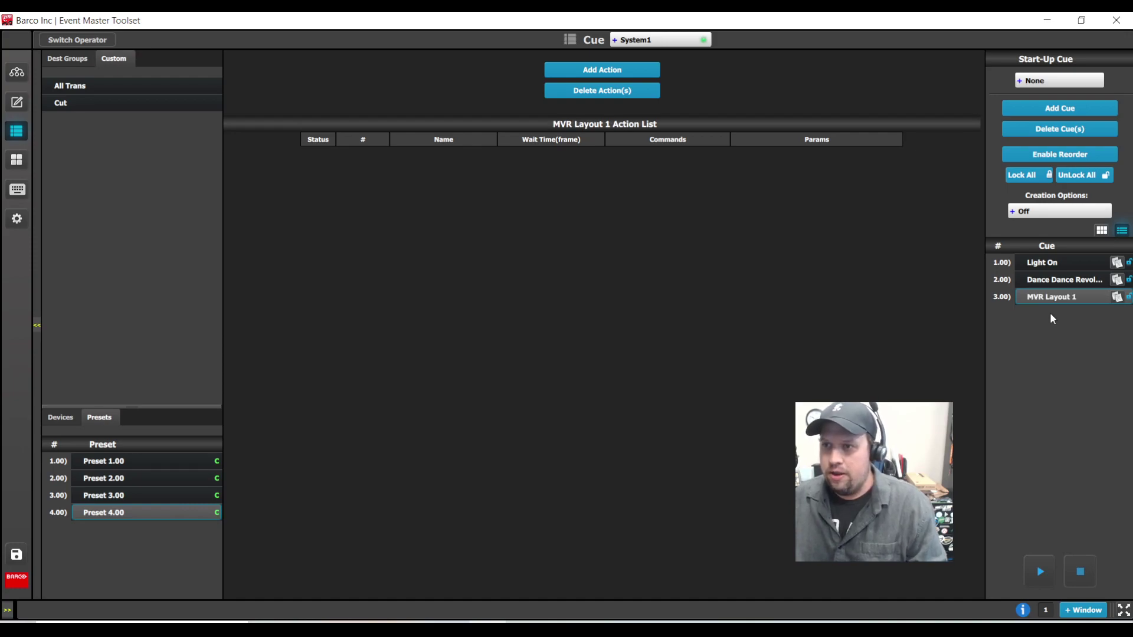
# Step: Add another cue and name it MVR Layout 2
pyautogui.click(1063, 109)
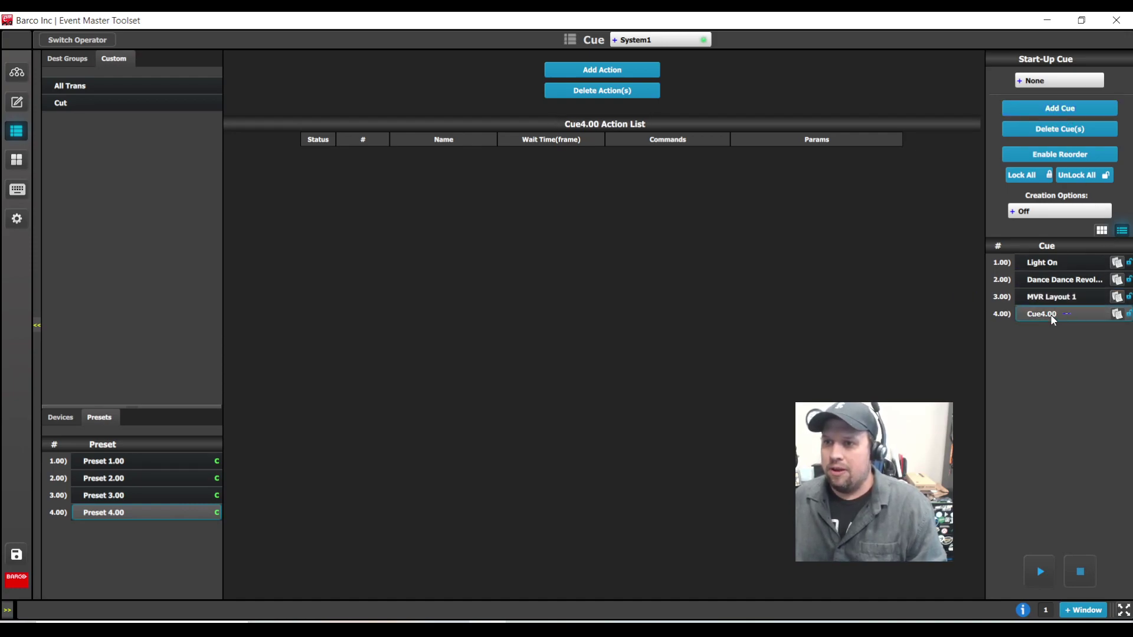
pyautogui.doubleClick(1055, 314)
pyautogui.write('MVR La')
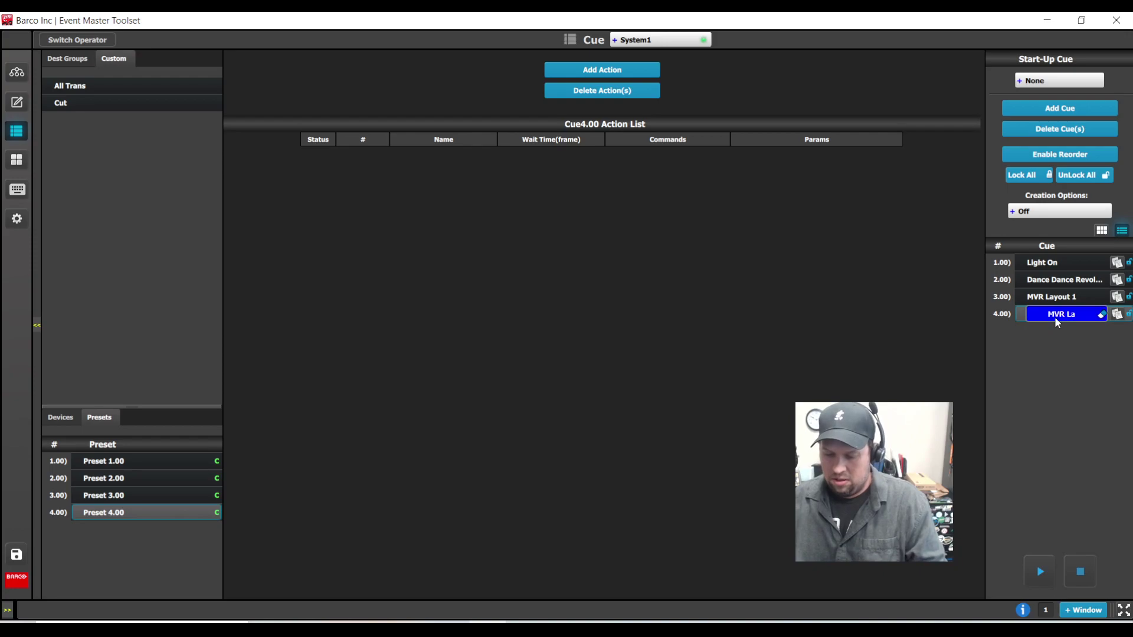
pyautogui.write('yout 2')
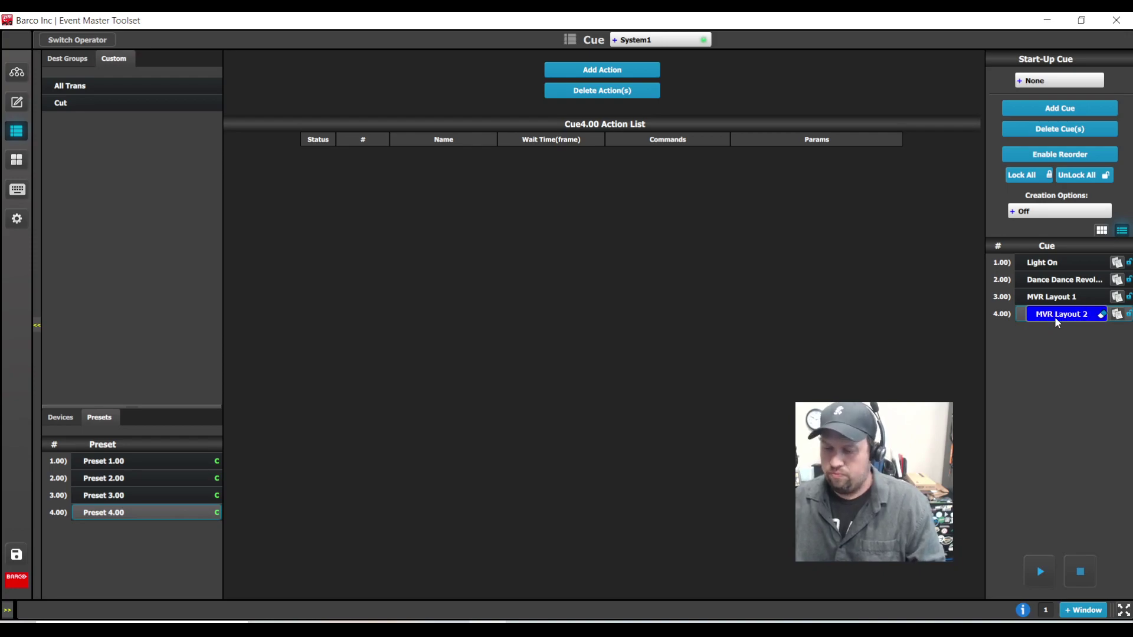
pyautogui.press('Return')
# Step: Add an action to the MVR Layout 1 cue and assign it Local E2's Layout 1 command
pyautogui.click(1052, 303)
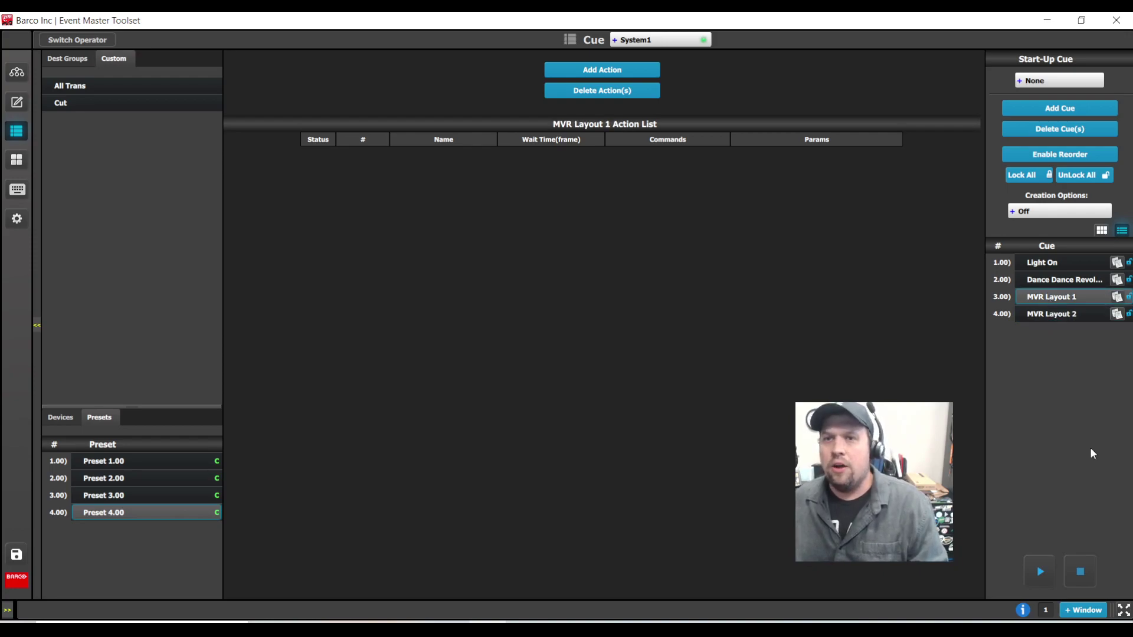
pyautogui.click(576, 72)
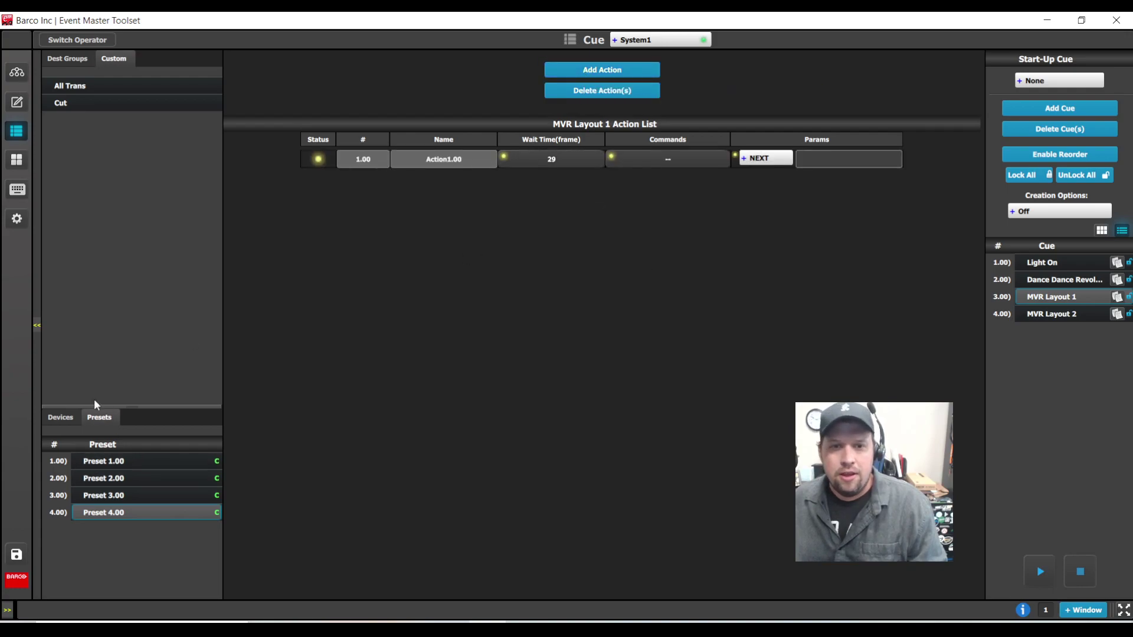
pyautogui.click(62, 420)
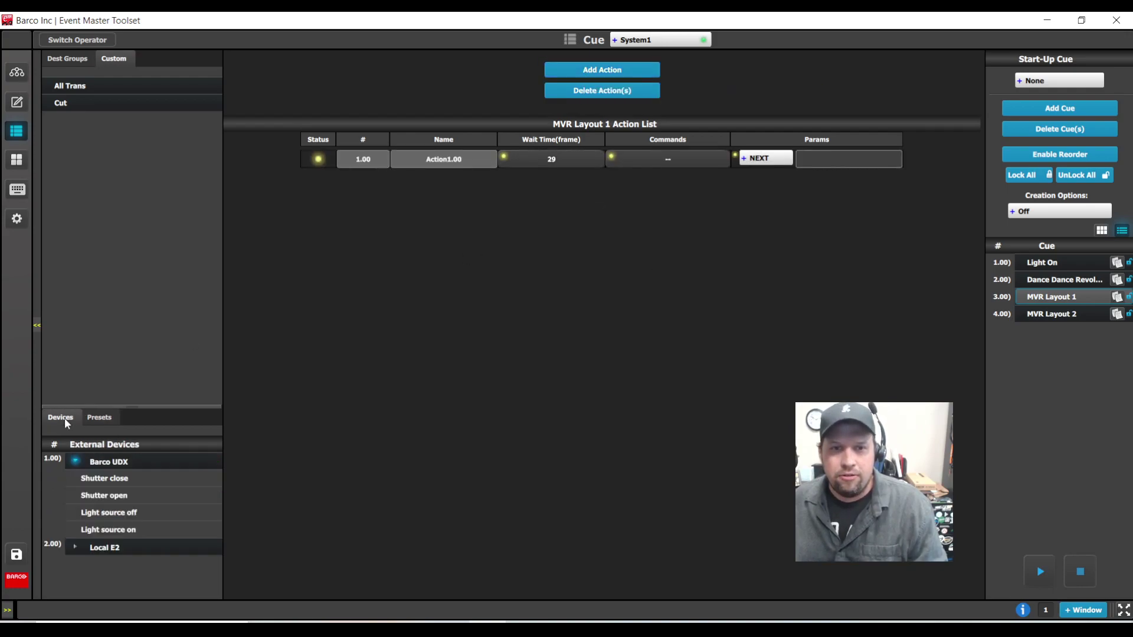
pyautogui.click(95, 548)
pyautogui.scroll(-2, 118, 546)
pyautogui.moveTo(109, 570); pyautogui.dragTo(667, 160)
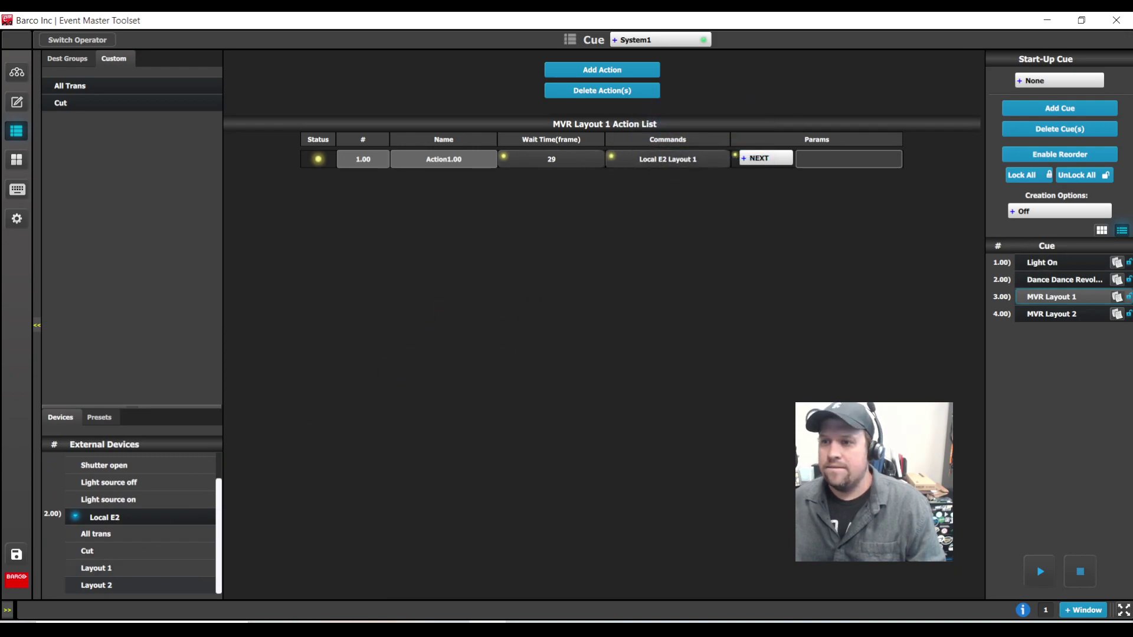
# Step: Add an action to the MVR Layout 2 cue and assign it Local E2's Layout 2 command
pyautogui.click(1068, 314)
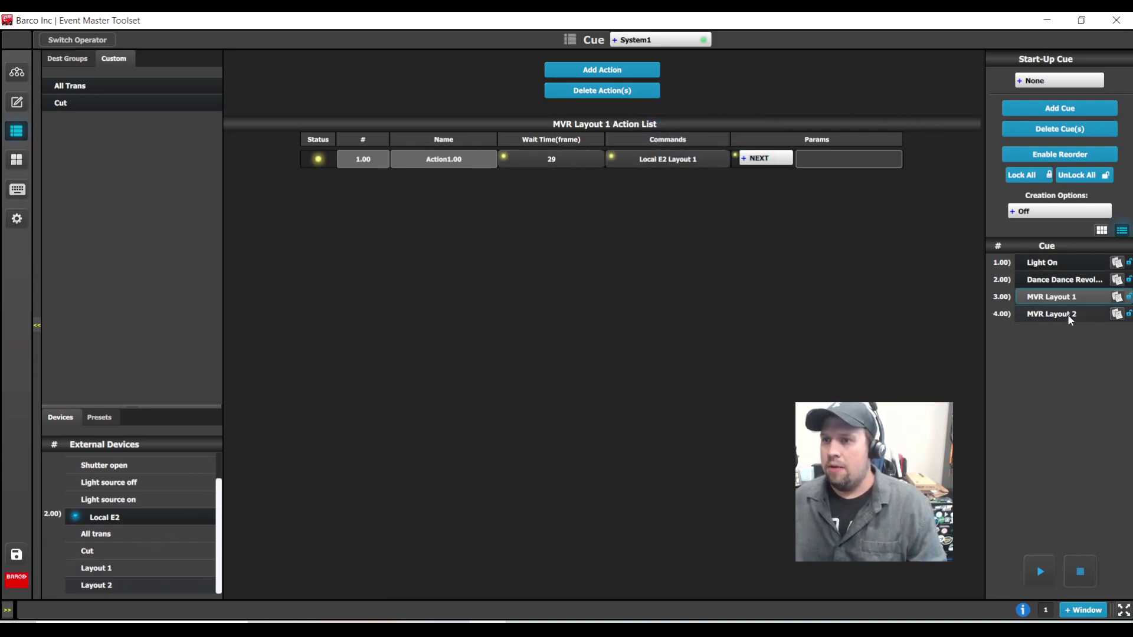
pyautogui.click(602, 72)
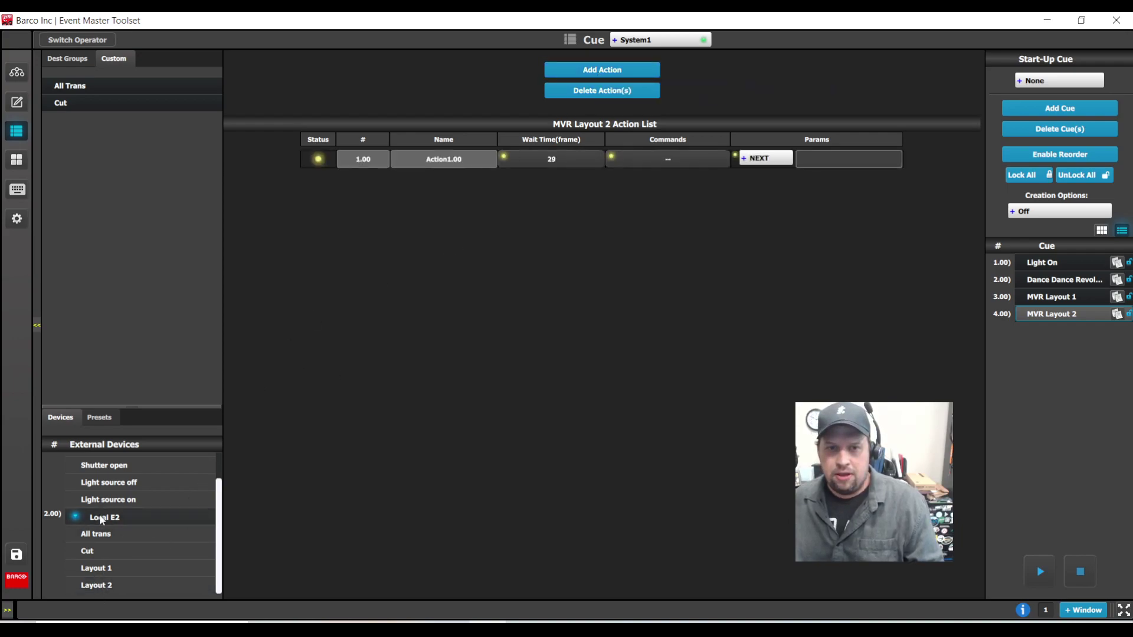
pyautogui.moveTo(101, 590); pyautogui.dragTo(652, 169)
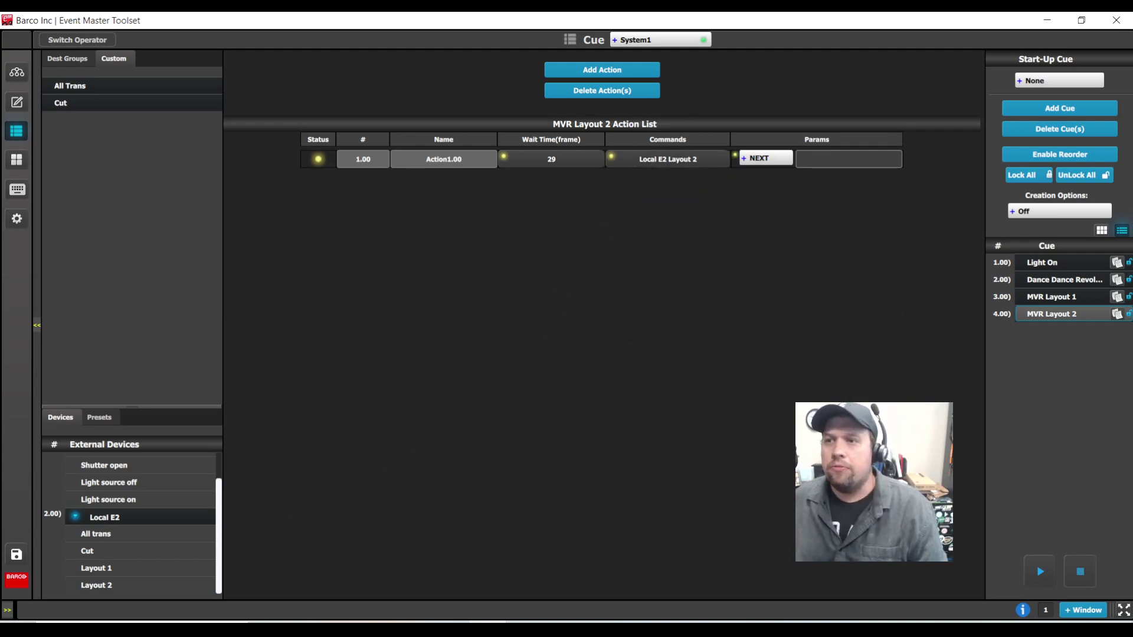
# Step: Play the MVR Layout 2 cue and check the recalled layout on the Multiviewer page
pyautogui.click(1045, 297)
pyautogui.click(1060, 314)
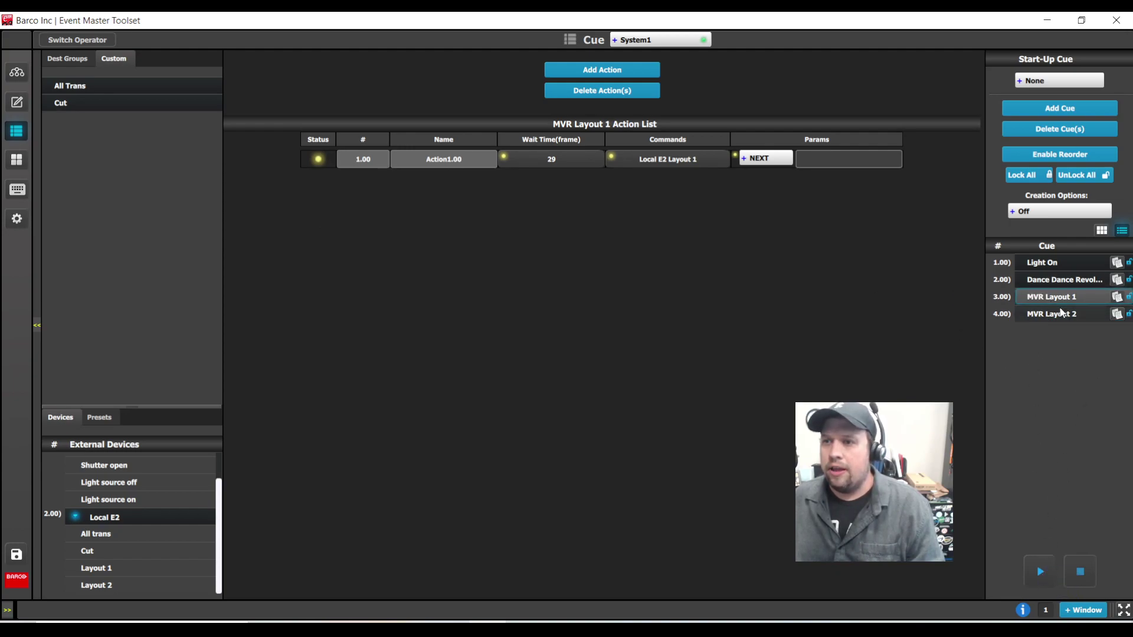
pyautogui.click(1039, 571)
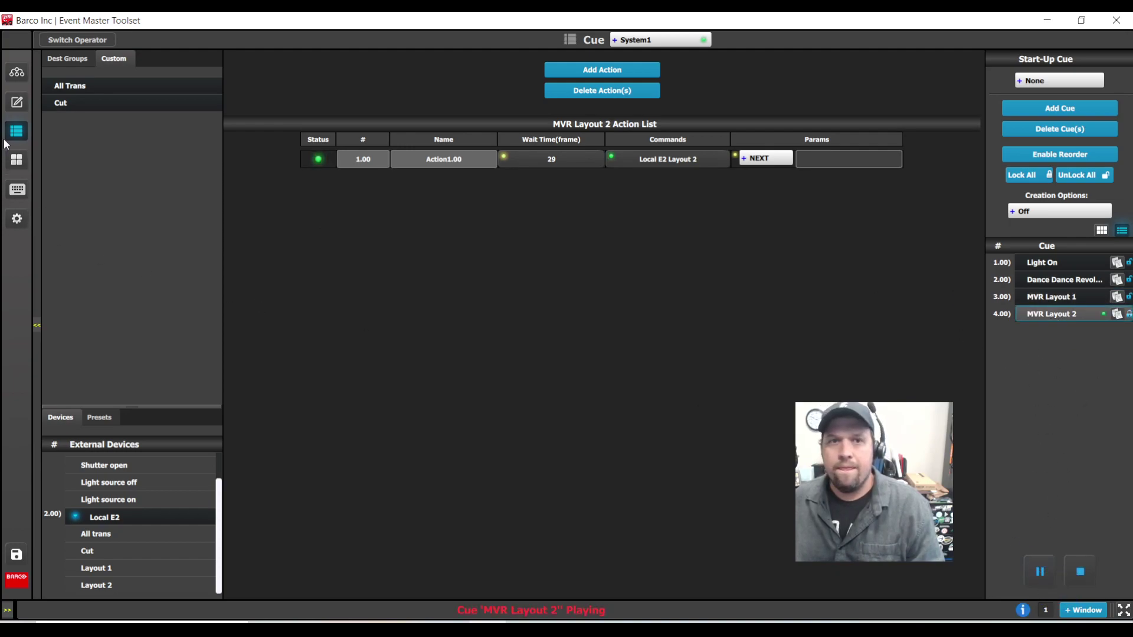
pyautogui.click(21, 167)
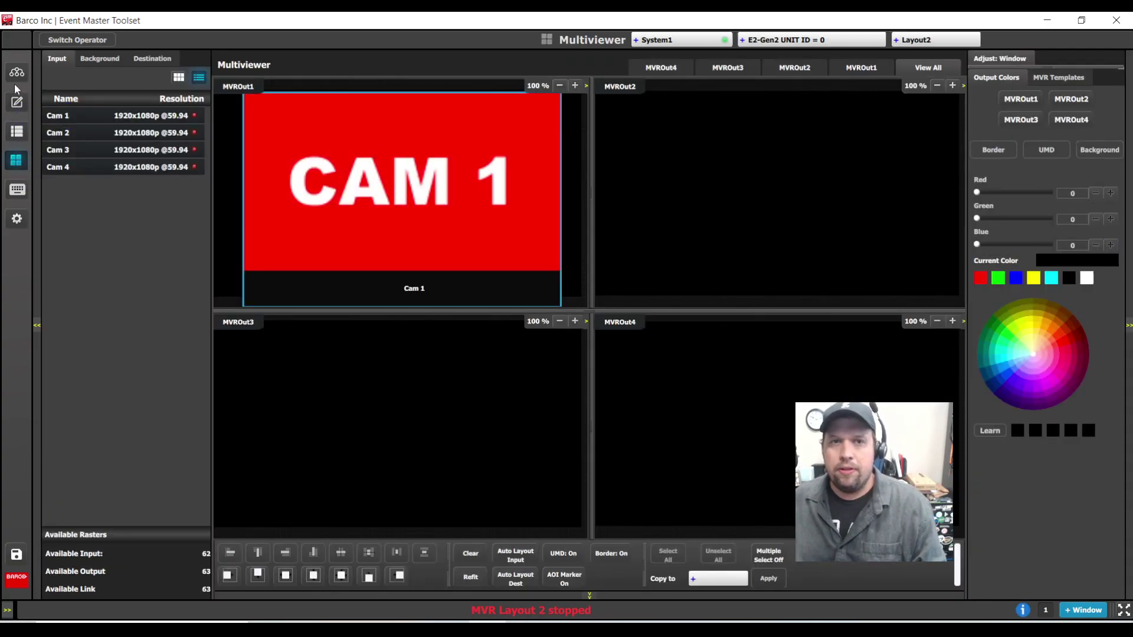
# Step: Play the MVR Layout 1 cue and check the recalled layout on the Multiviewer page
pyautogui.click(16, 131)
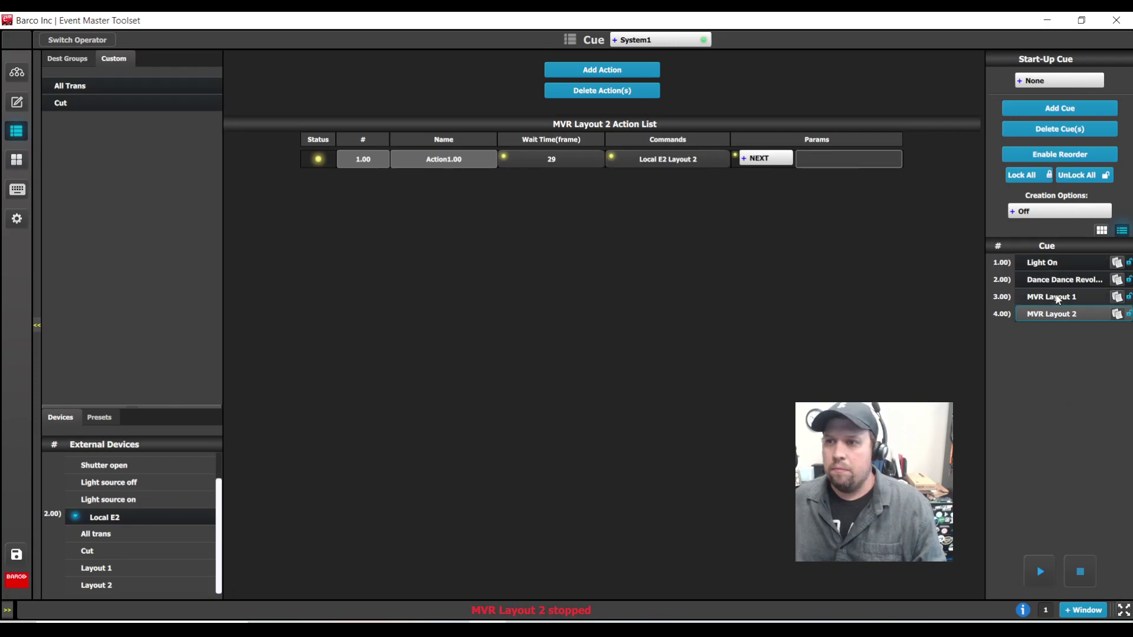
pyautogui.click(1074, 297)
pyautogui.click(1033, 571)
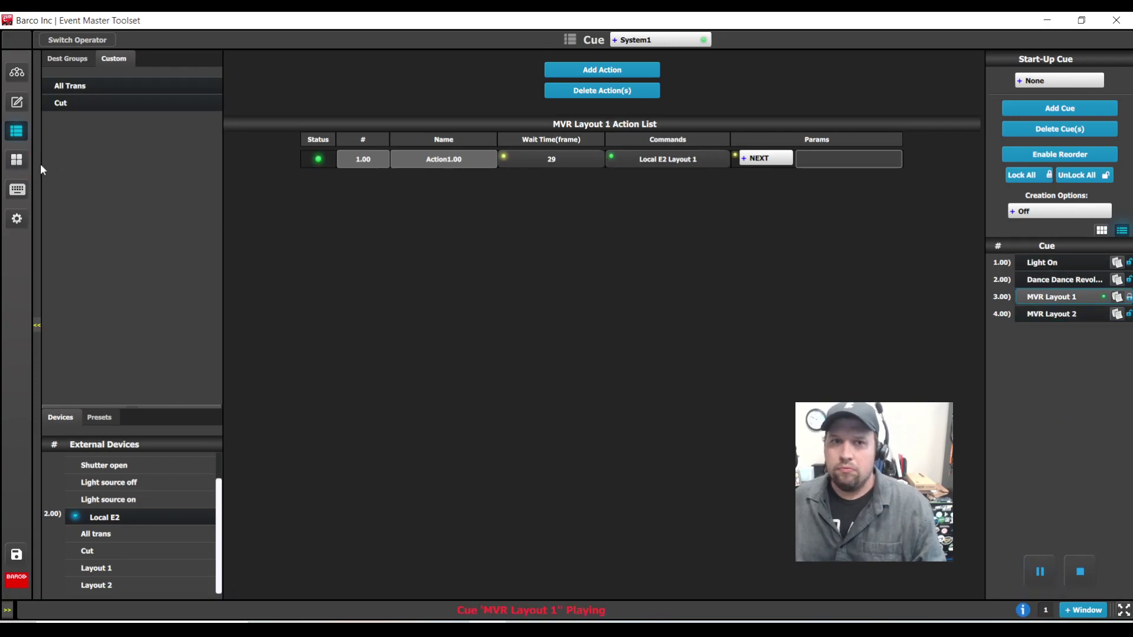
pyautogui.click(17, 160)
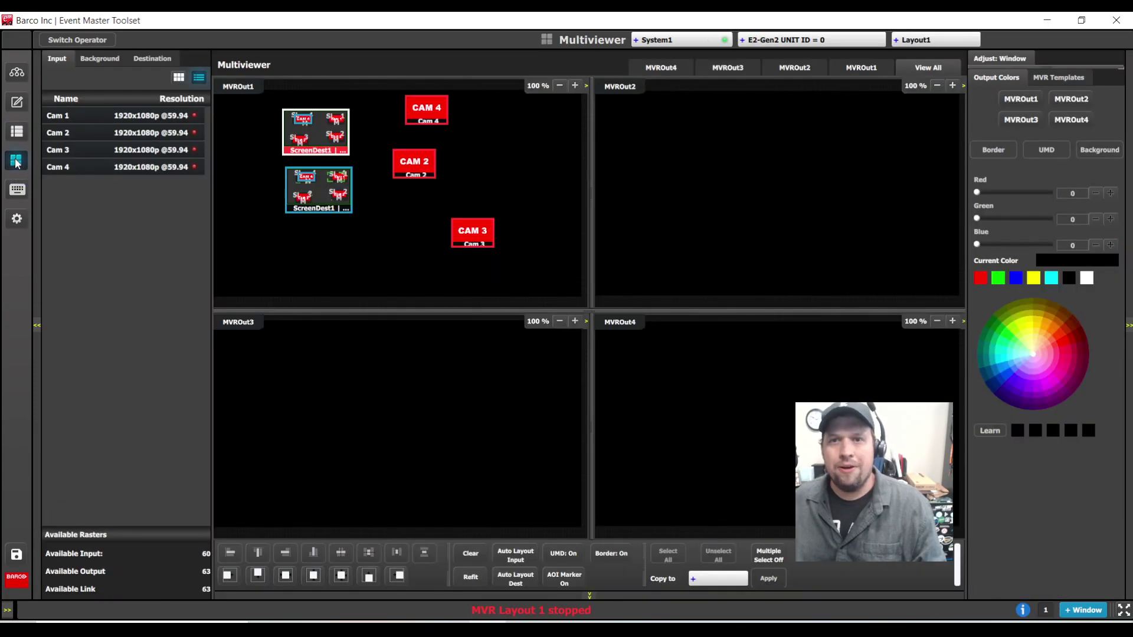
# Step: Map the MVR Layout 1 and MVR Layout 2 cues to the last two keys of the Controller's first Assign row
pyautogui.click(16, 191)
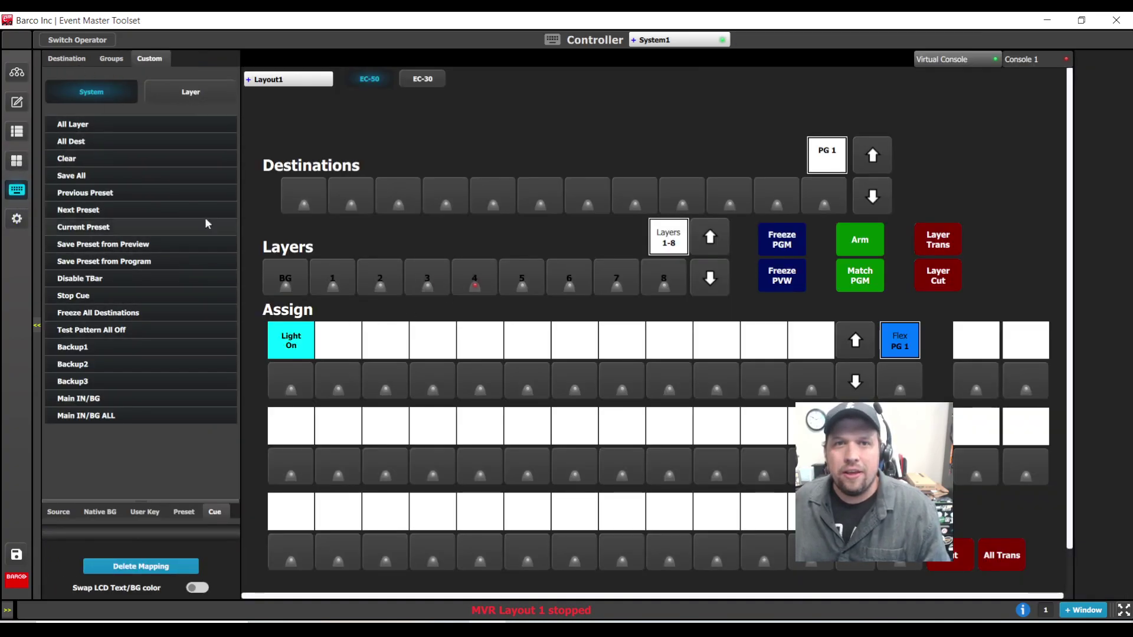
pyautogui.click(215, 511)
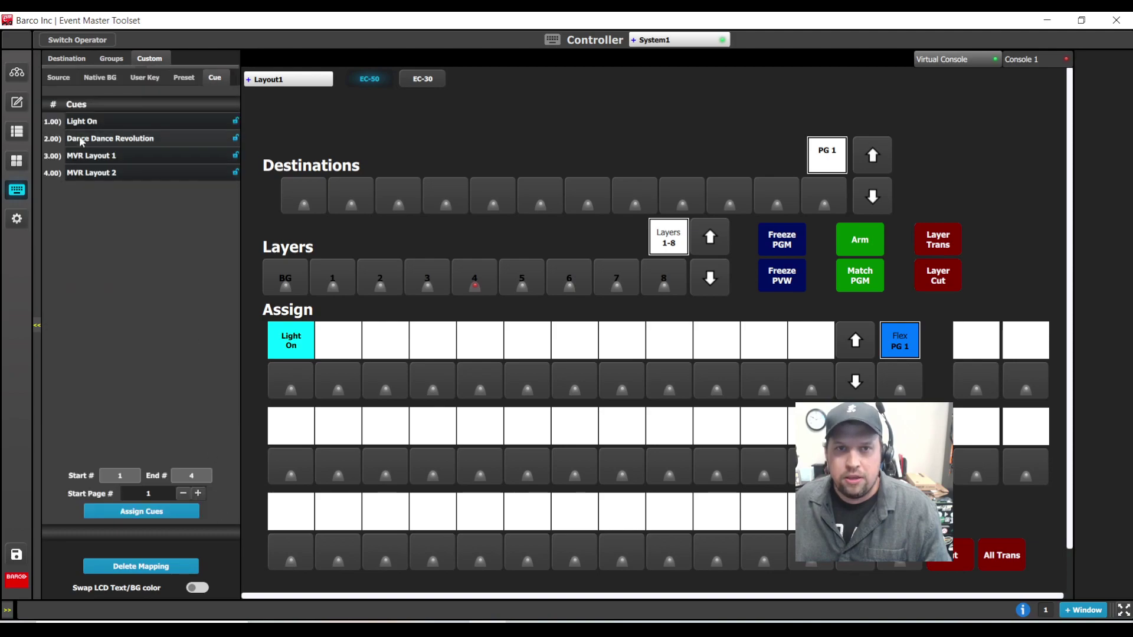
pyautogui.moveTo(96, 155); pyautogui.dragTo(755, 370)
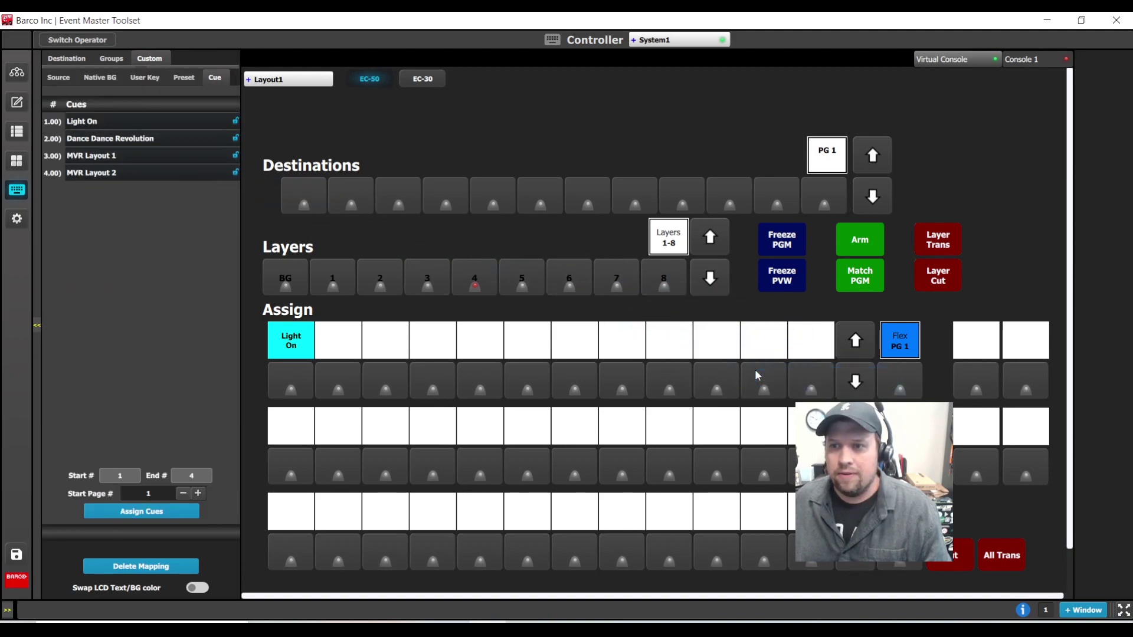
pyautogui.moveTo(107, 178); pyautogui.dragTo(813, 341)
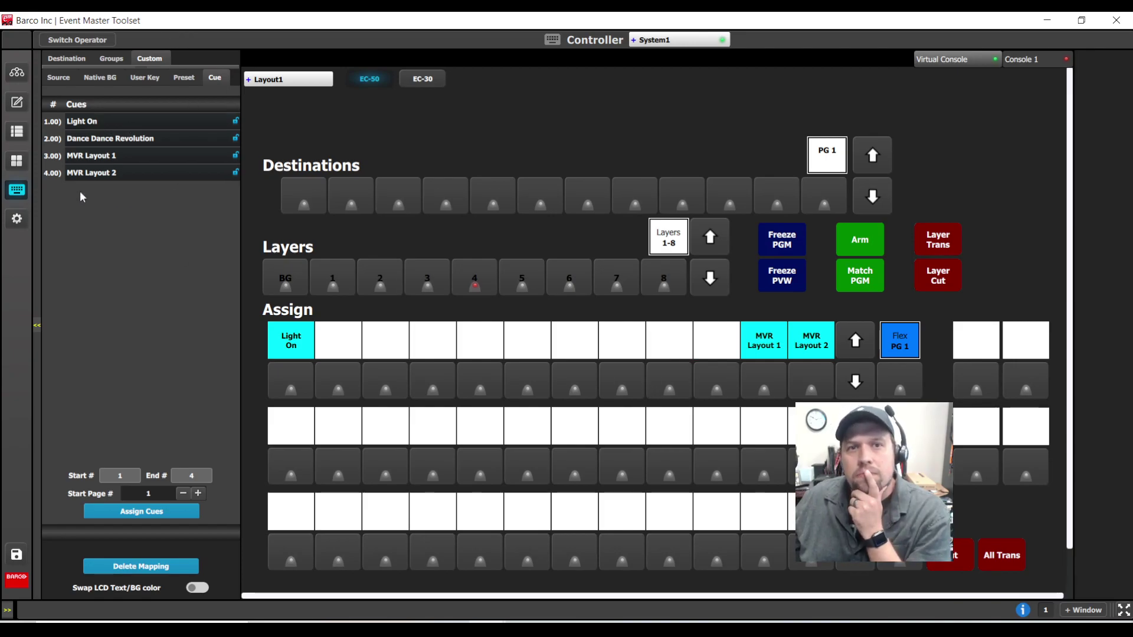
# Step: Uncover and lower the second Toolset window, and show the Multiviewer page in the maximized main window
pyautogui.click(16, 104)
pyautogui.doubleClick(154, 24)
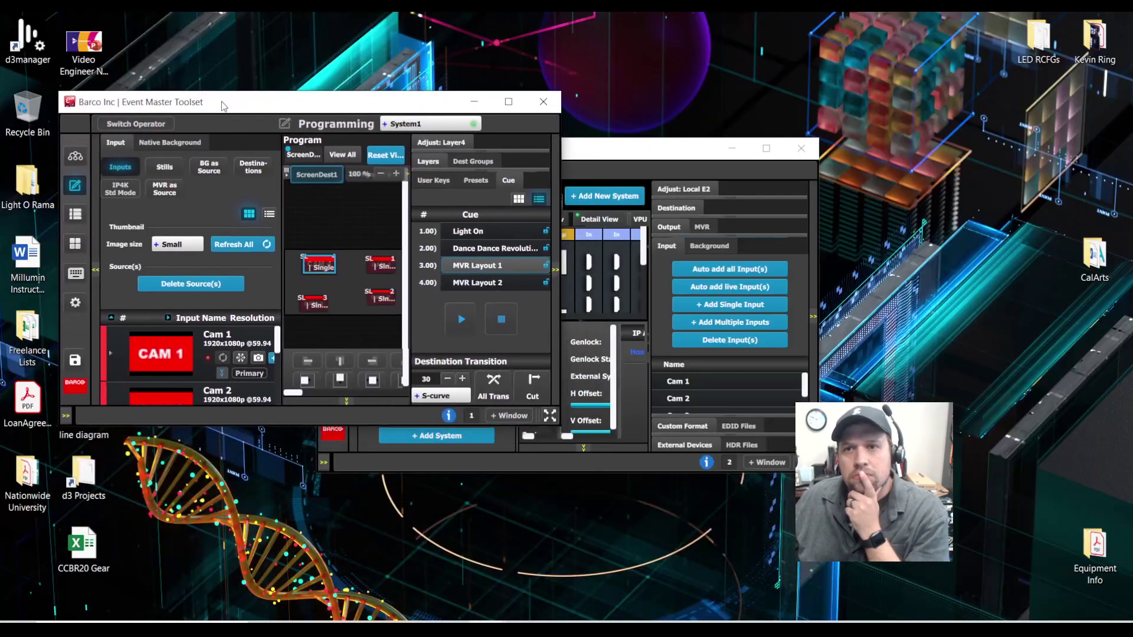
pyautogui.moveTo(497, 152); pyautogui.dragTo(497, 208)
pyautogui.click(521, 100)
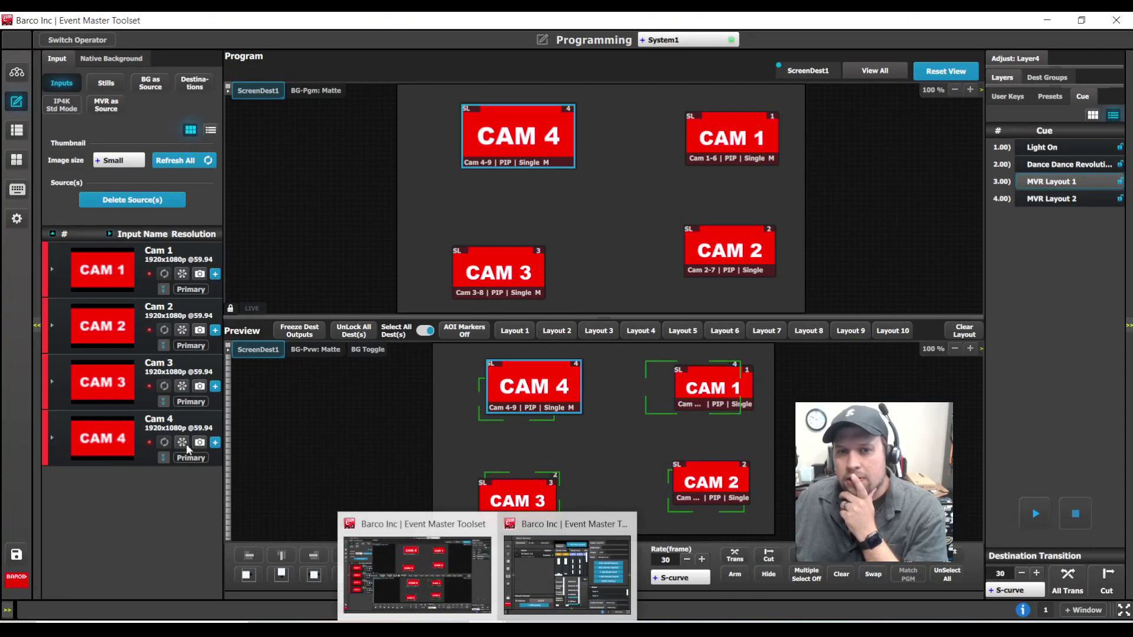
pyautogui.click(17, 160)
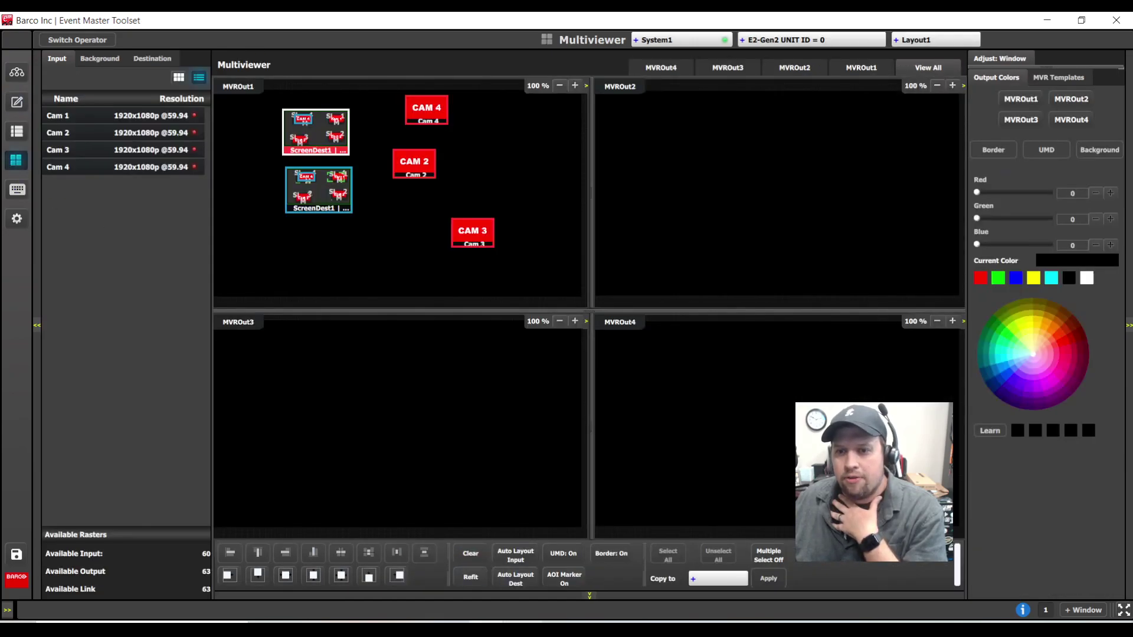
# Step: Place the second Toolset window over the Multiviewer page and widen its Controller page to show the MVR Layout 1 and 2 keys
pyautogui.click(558, 520)
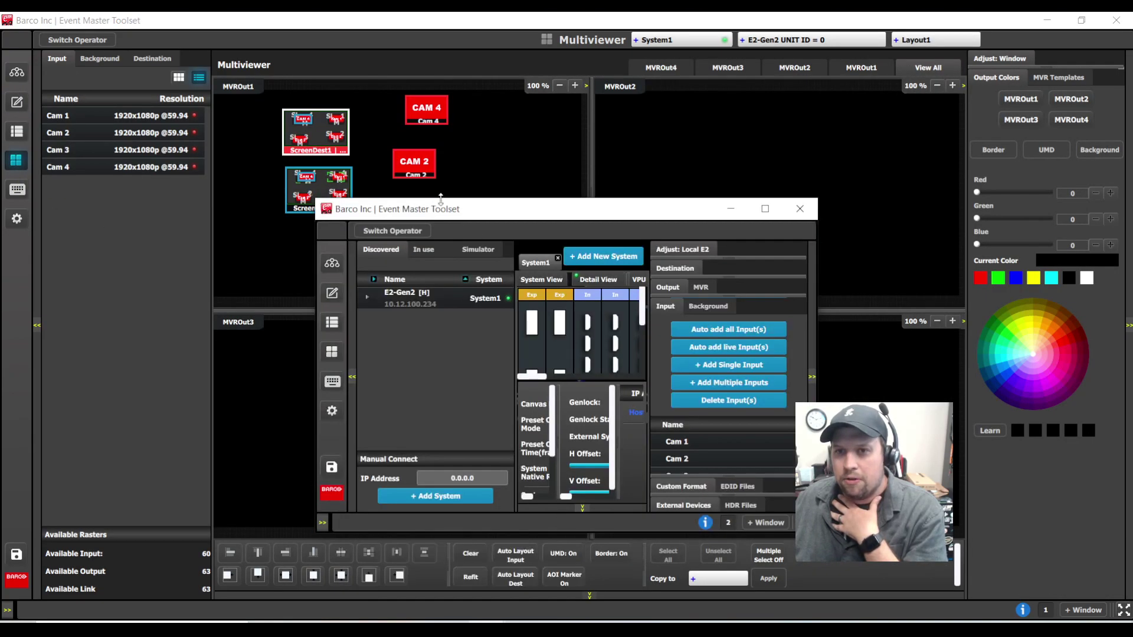
pyautogui.moveTo(602, 210); pyautogui.dragTo(771, 149)
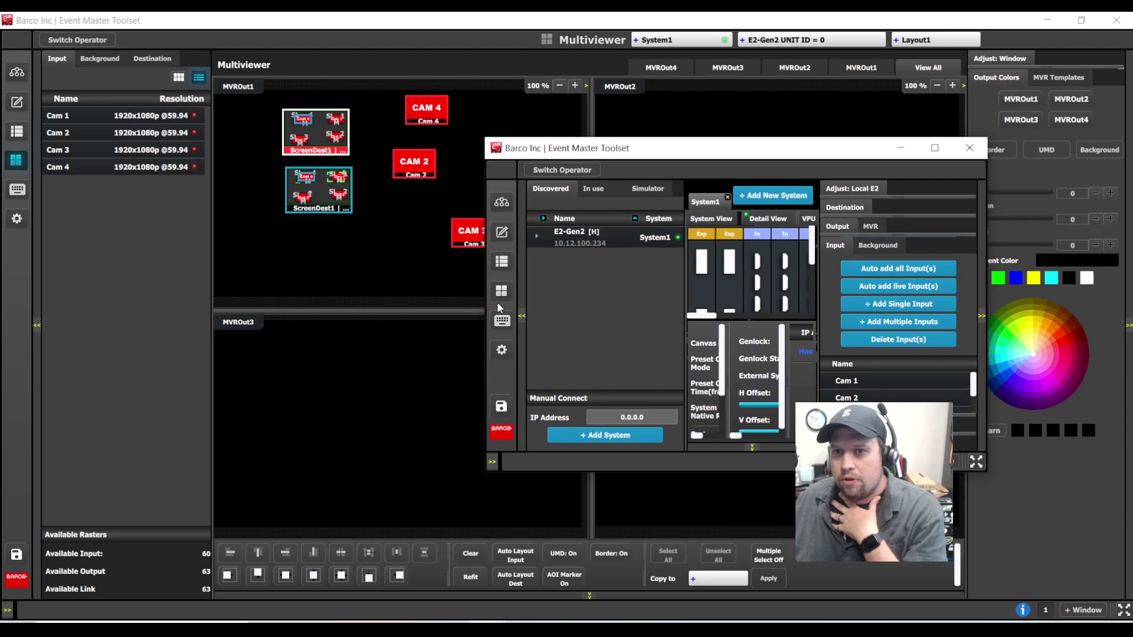
pyautogui.click(502, 321)
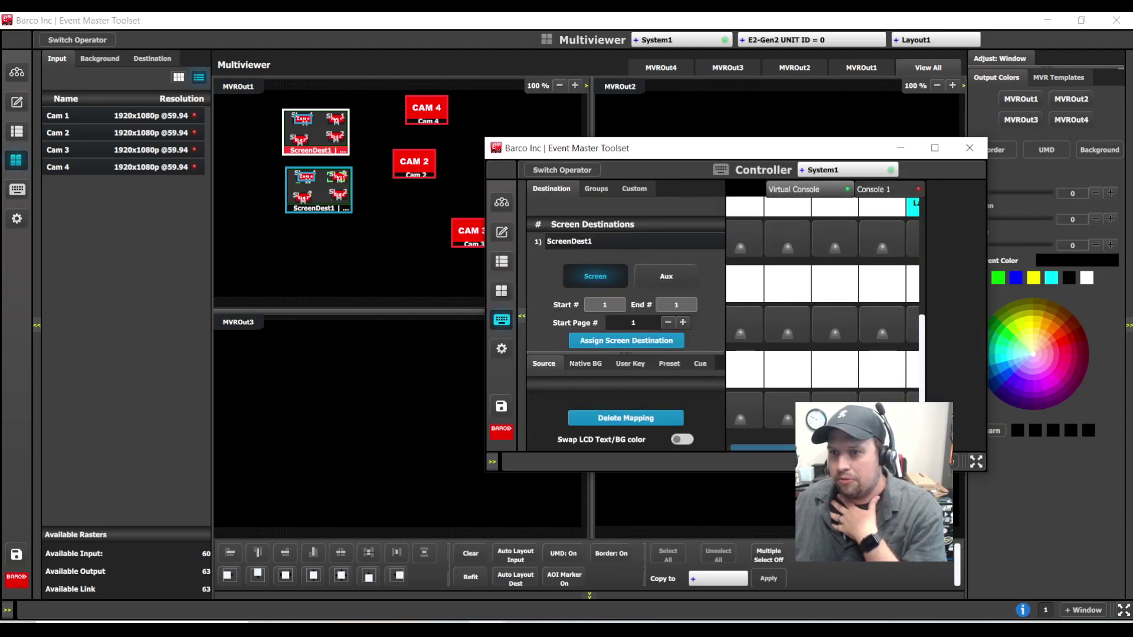
pyautogui.moveTo(984, 462); pyautogui.dragTo(1130, 464)
pyautogui.scroll(1, 1040, 378)
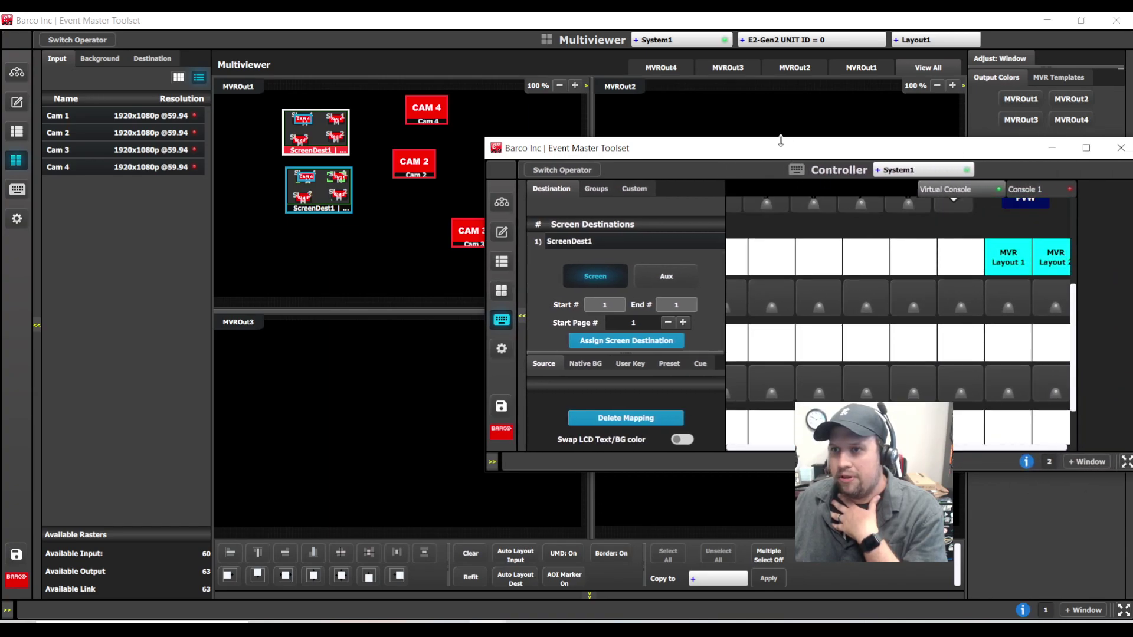
# Step: Move the Controller window clear of the MVROut1 layout and alternately trigger the MVR Layout 2 and MVR Layout 1 keys twice
pyautogui.moveTo(591, 148); pyautogui.dragTo(219, 294)
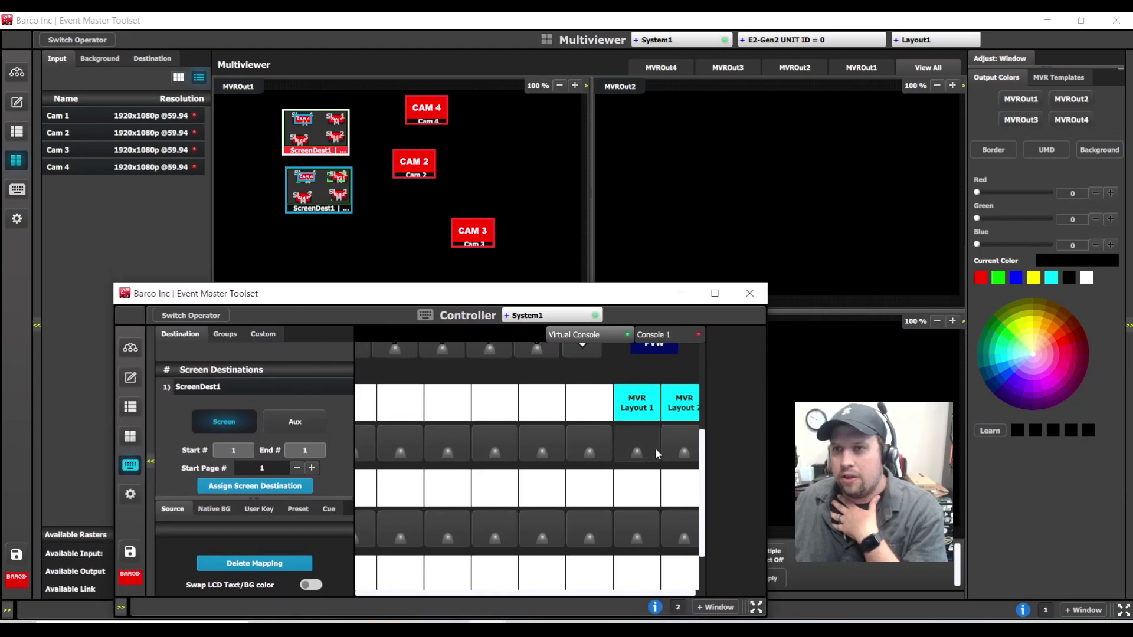
pyautogui.click(673, 449)
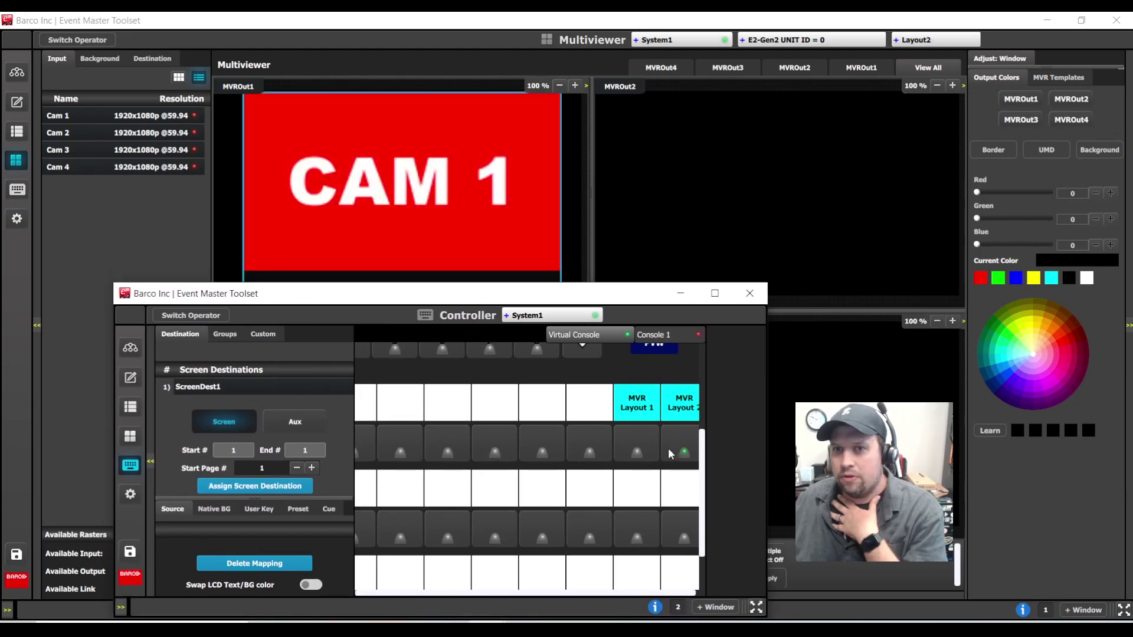
pyautogui.click(625, 445)
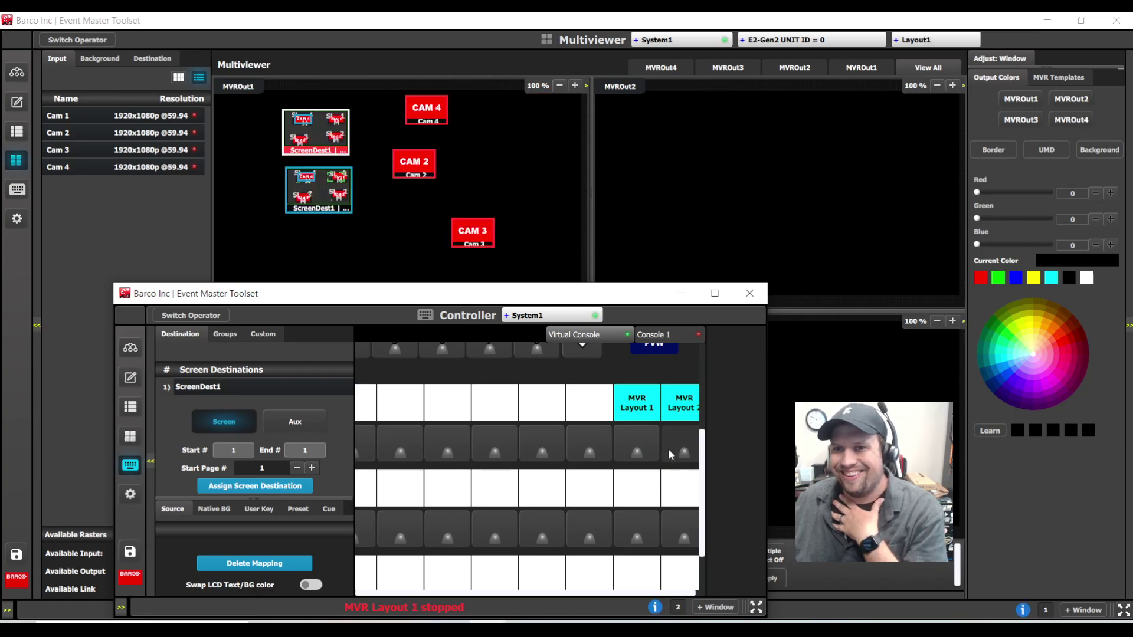
pyautogui.click(679, 450)
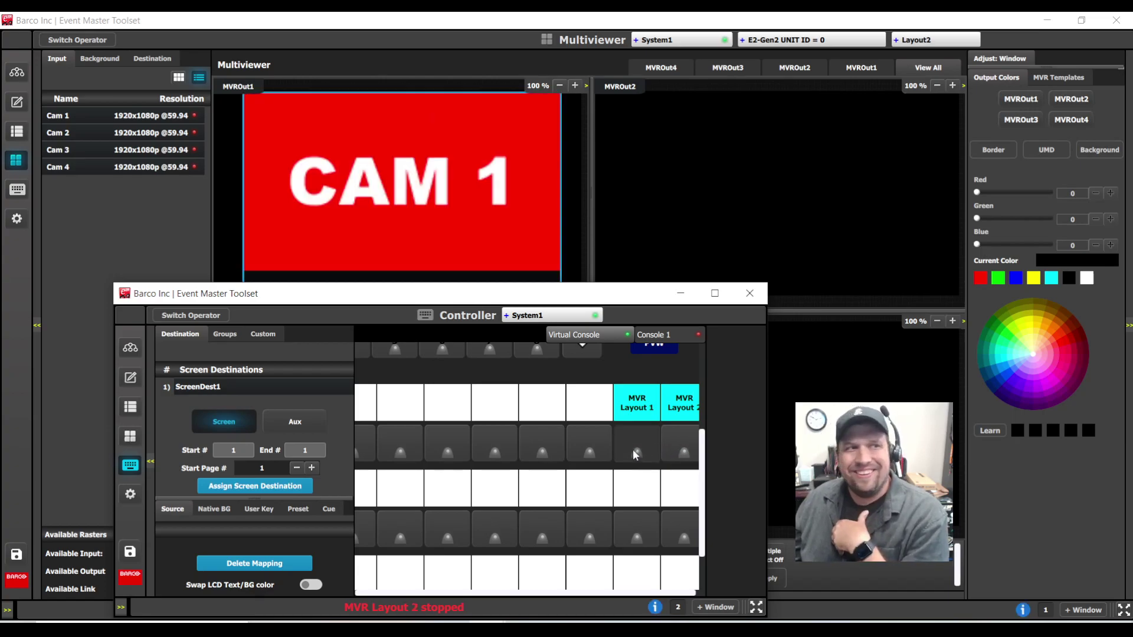
pyautogui.click(633, 450)
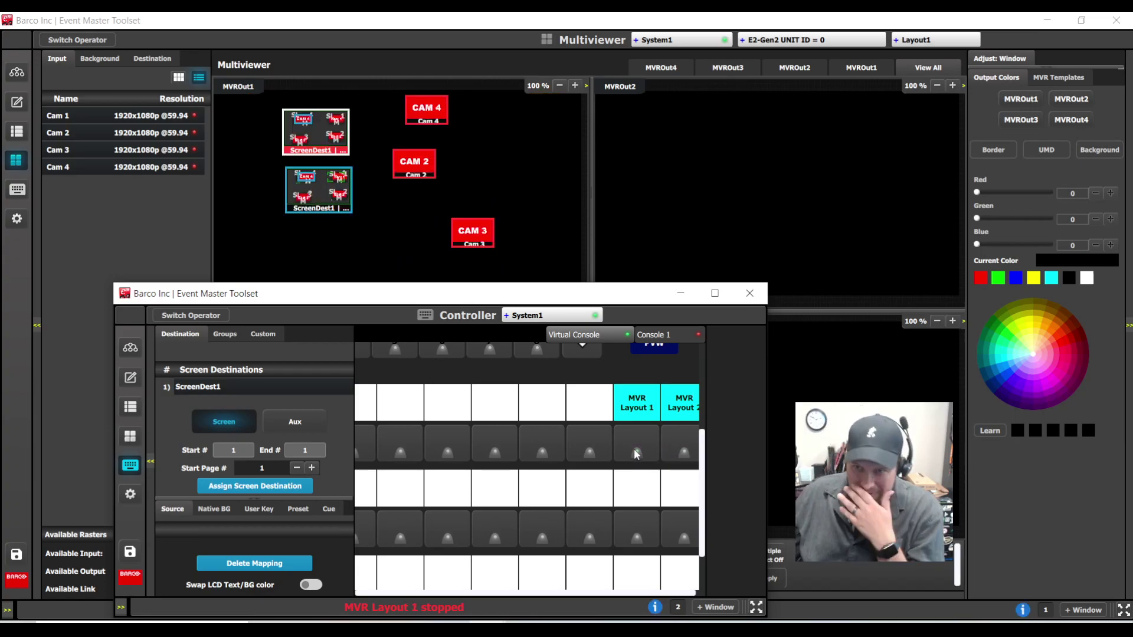
# Step: Close the second Toolset window and show the Configuration page in the main window
pyautogui.moveTo(413, 298); pyautogui.dragTo(428, 162)
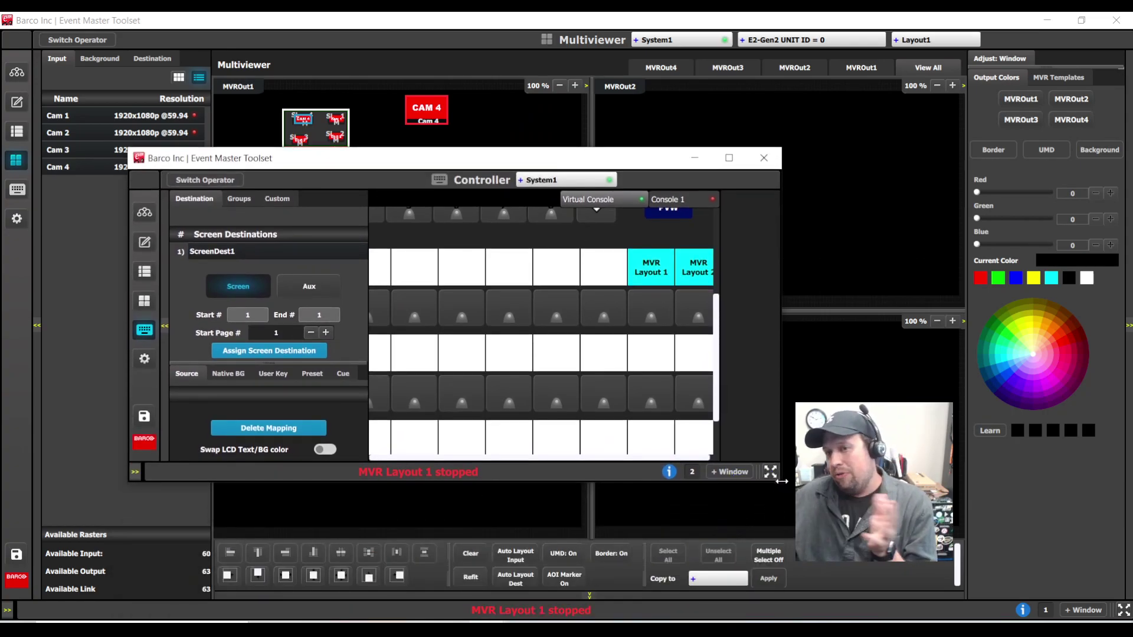
pyautogui.click(762, 159)
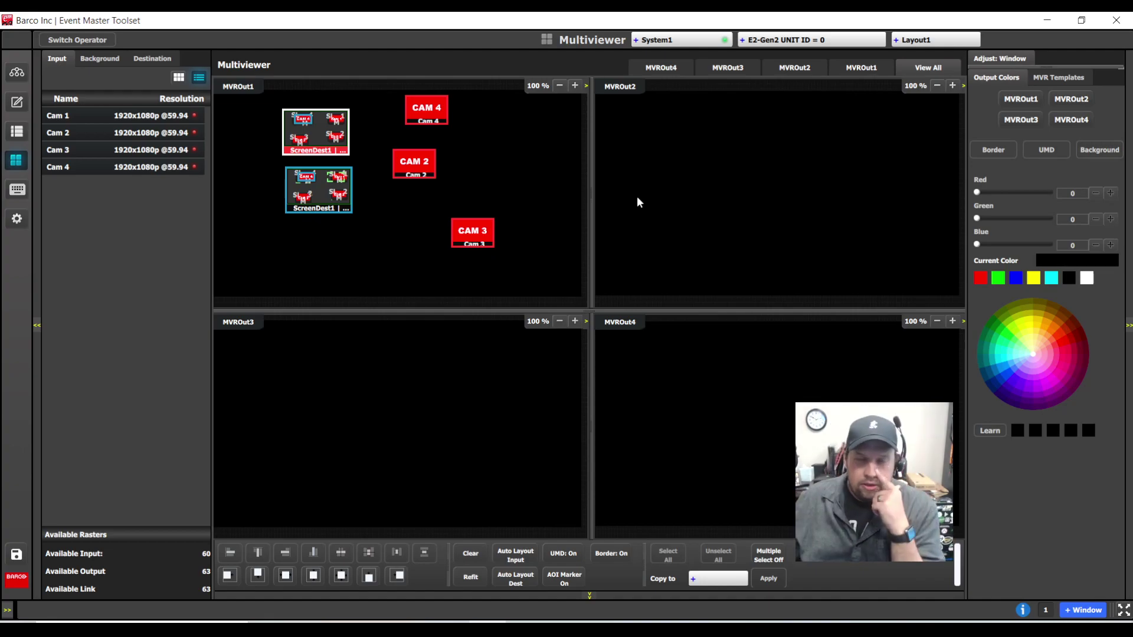
pyautogui.click(17, 74)
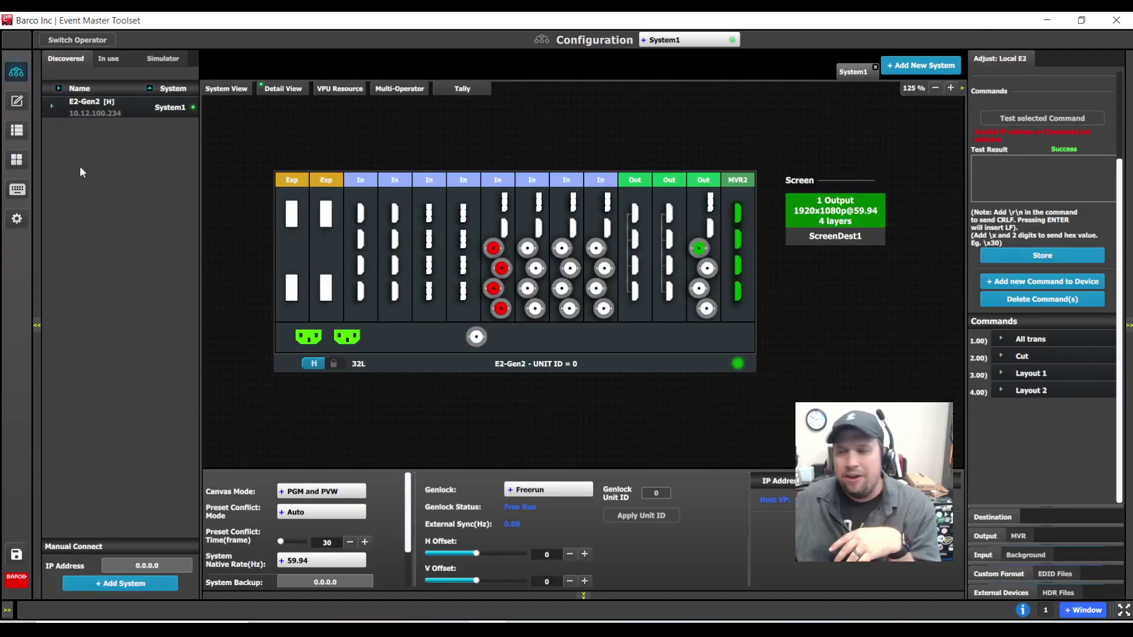